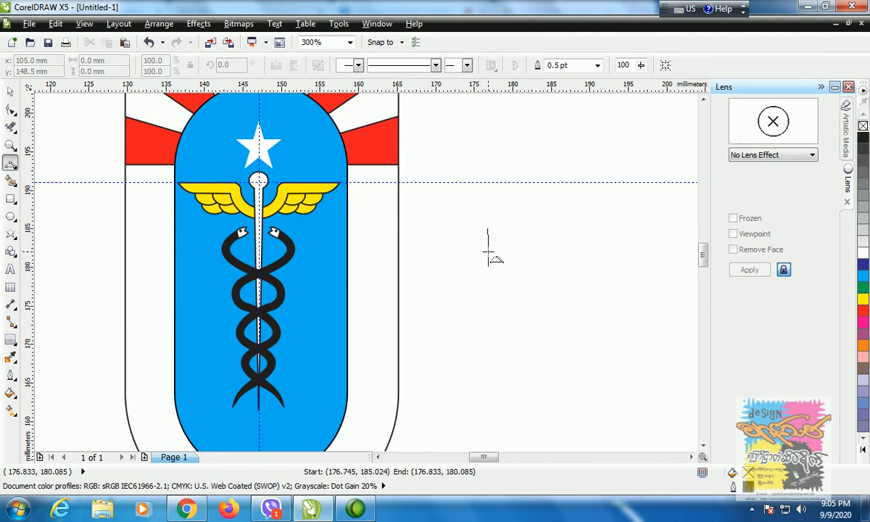
# - Draw a closed half-petal outline with a straight vertical edge and a bulging curved side, about 1.08 by 4.94 mm, in the empty area beside the emblem
pyautogui.click(488, 252)
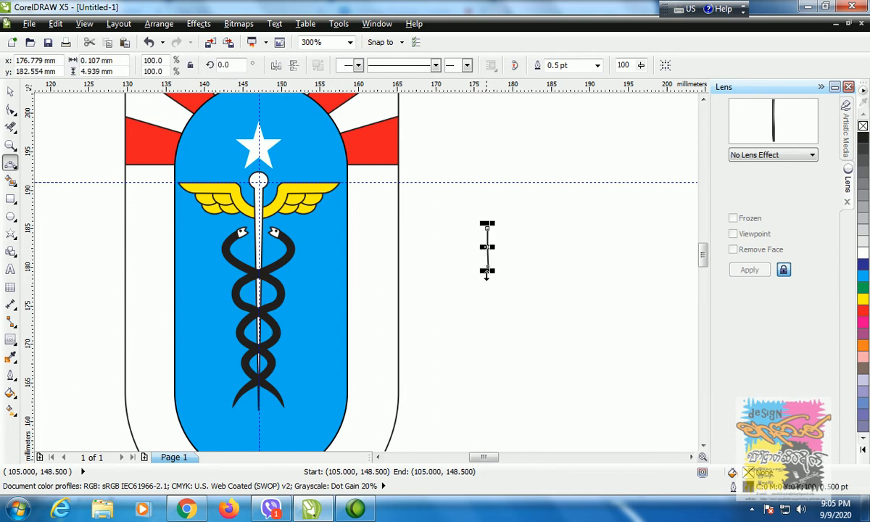
pyautogui.moveTo(489, 271); pyautogui.dragTo(486, 229)
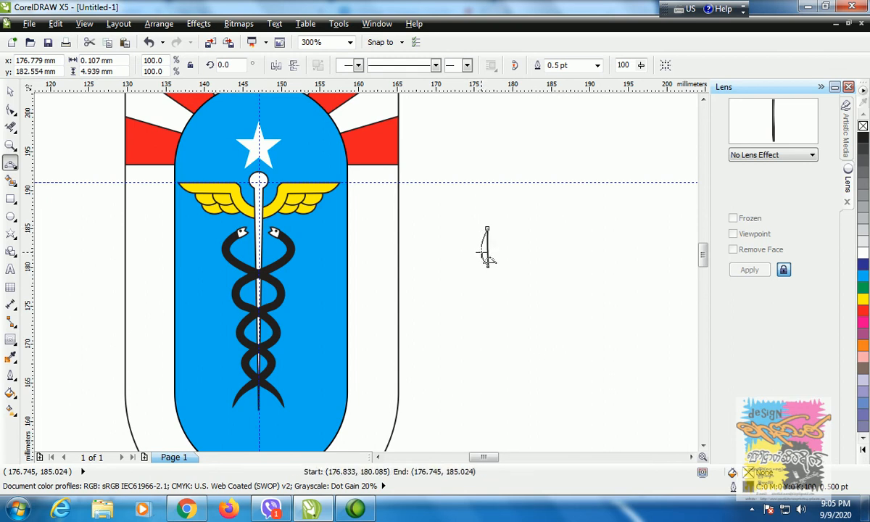
pyautogui.click(484, 258)
pyautogui.click(12, 94)
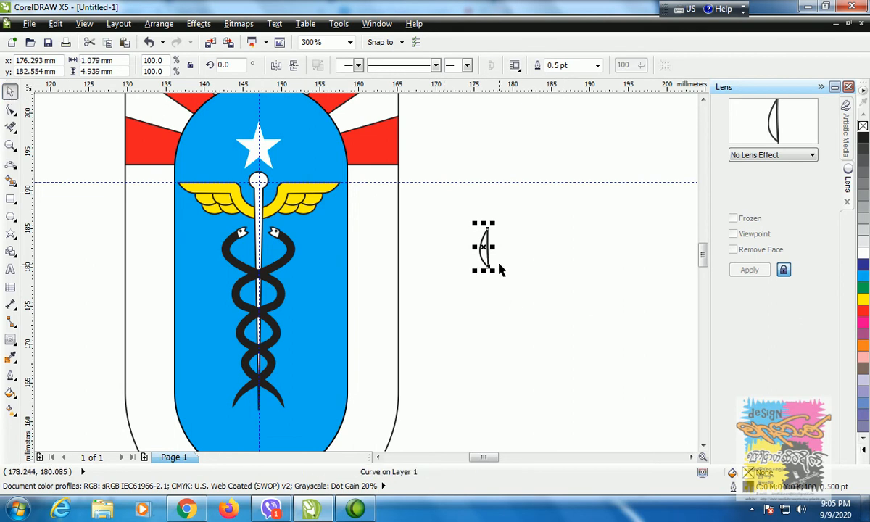
# - Duplicate the half-petal, mirror the copy horizontally and place it against the straight edge to complete the petal
pyautogui.scroll(2, 466, 242)
pyautogui.press('KP_Add')
pyautogui.click(277, 68)
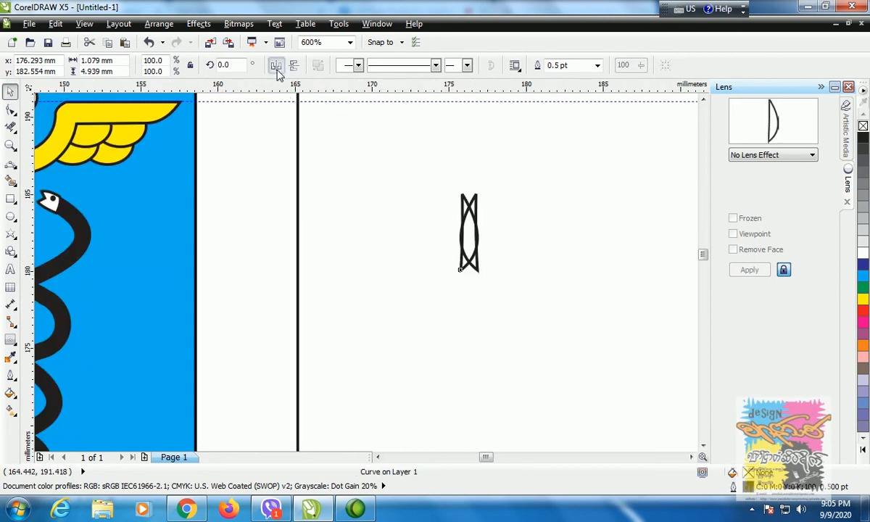
pyautogui.moveTo(464, 226); pyautogui.dragTo(479, 226)
# - Try to combine the two petal halves into one curve
pyautogui.moveTo(441, 176); pyautogui.dragTo(508, 277)
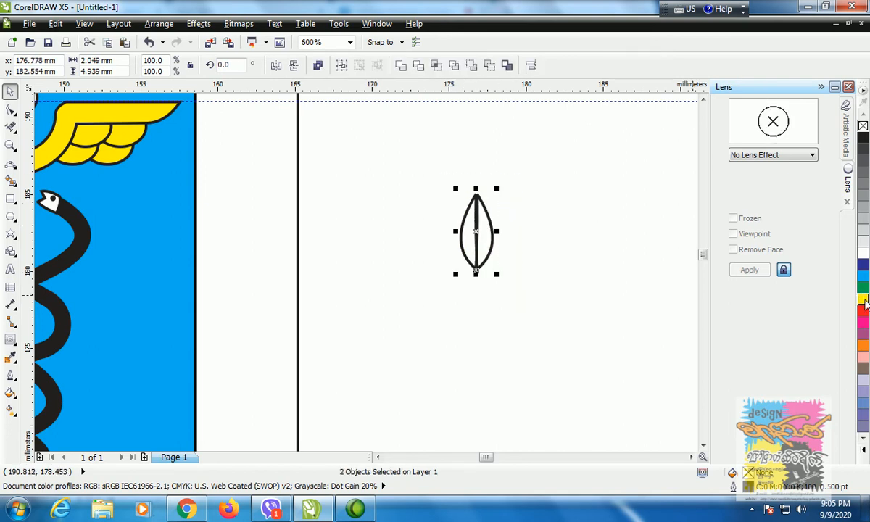
pyautogui.hotkey('ctrl', 'l')
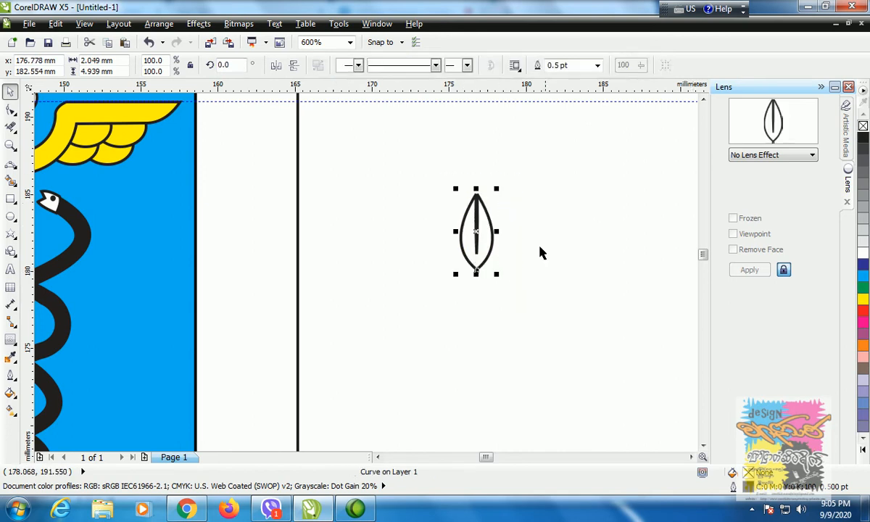
pyautogui.click(558, 289)
# - Nudge the mirrored half 0.2 mm toward the other half so they overlap, and weld both into one shape
pyautogui.click(487, 259)
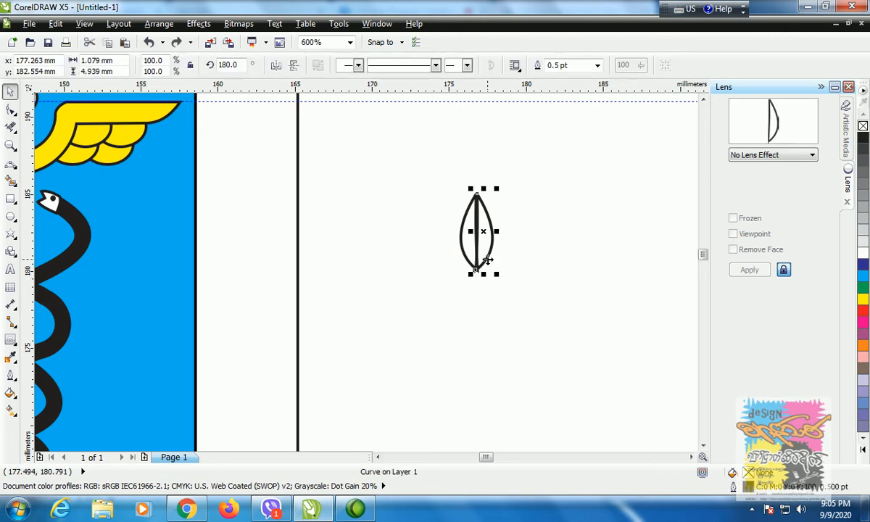
pyautogui.press('Left')
pyautogui.press('Left')
pyautogui.moveTo(434, 169); pyautogui.dragTo(529, 313)
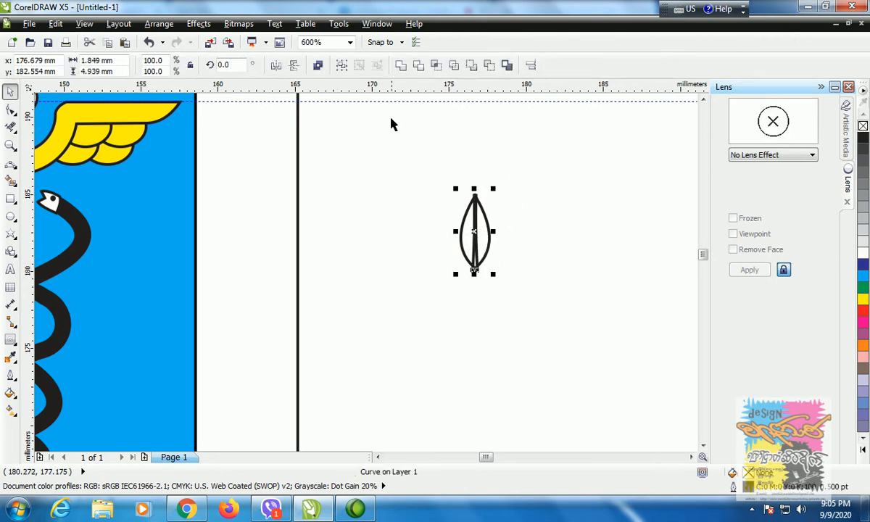
pyautogui.click(399, 66)
pyautogui.click(485, 292)
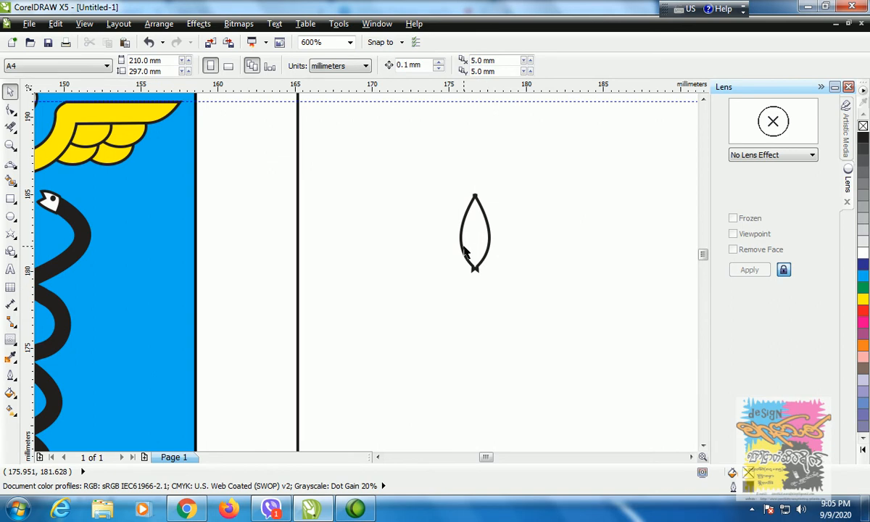
# - Delete the surplus nodes at the welded petal's lower end so it closes in a clean point
pyautogui.scroll(1, 464, 250)
pyautogui.press('F10')
pyautogui.click(485, 293)
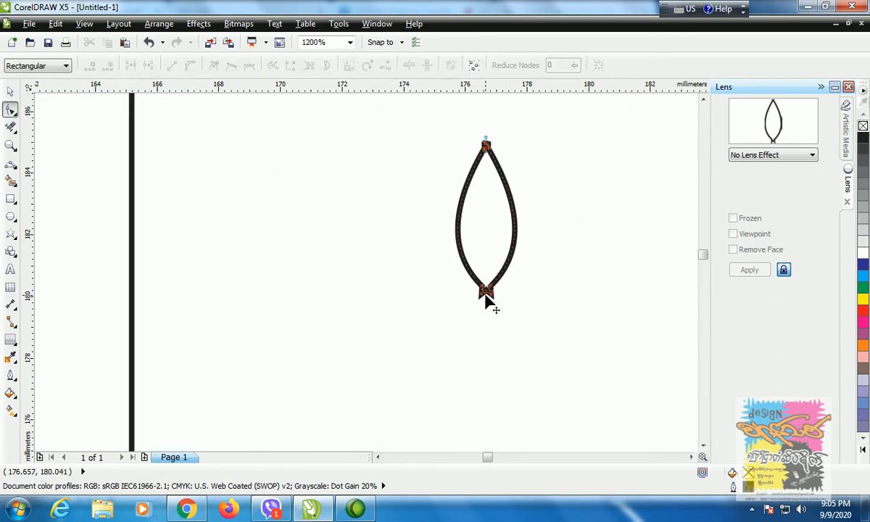
pyautogui.doubleClick(482, 293)
pyautogui.doubleClick(491, 292)
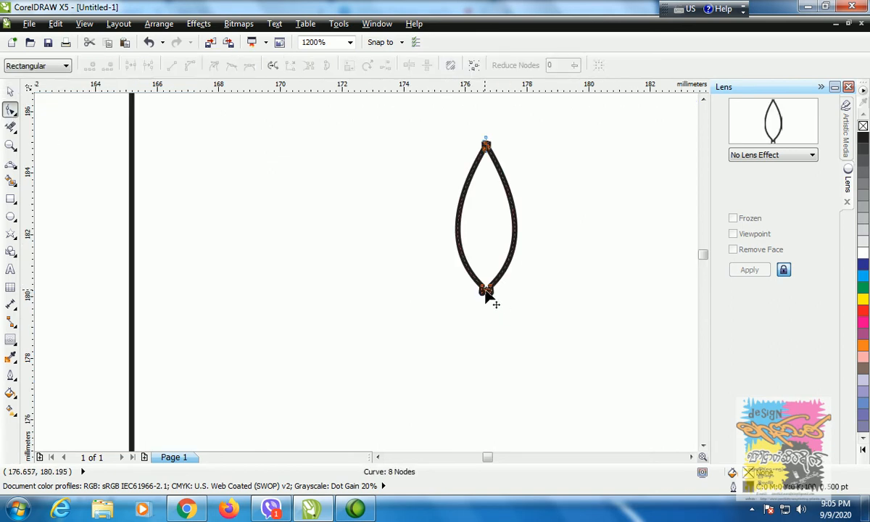
pyautogui.scroll(2, 490, 297)
pyautogui.click(493, 281)
pyautogui.moveTo(472, 297); pyautogui.dragTo(495, 283)
pyautogui.doubleClick(494, 281)
# - Delete the surplus nodes at the petal's upper tip to leave a single sharp point
pyautogui.scroll(-2, 511, 262)
pyautogui.click(702, 101)
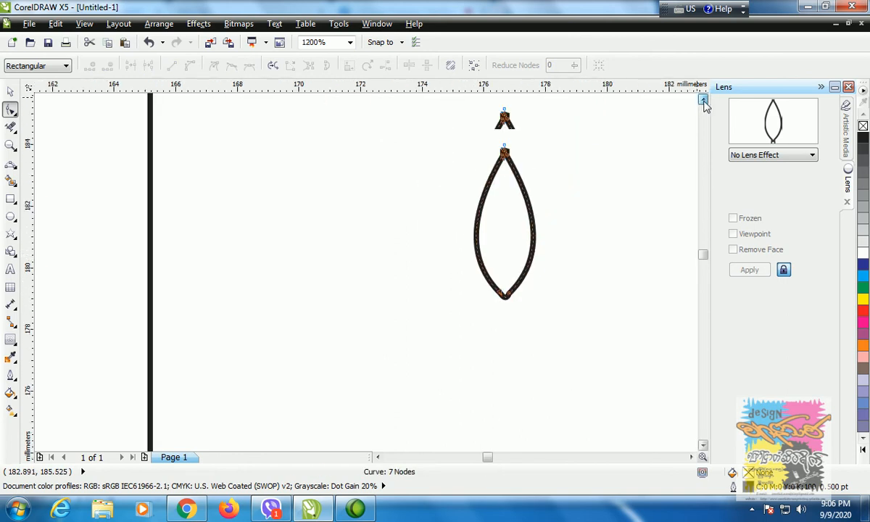
pyautogui.scroll(2, 505, 234)
pyautogui.doubleClick(368, 205)
pyautogui.doubleClick(354, 206)
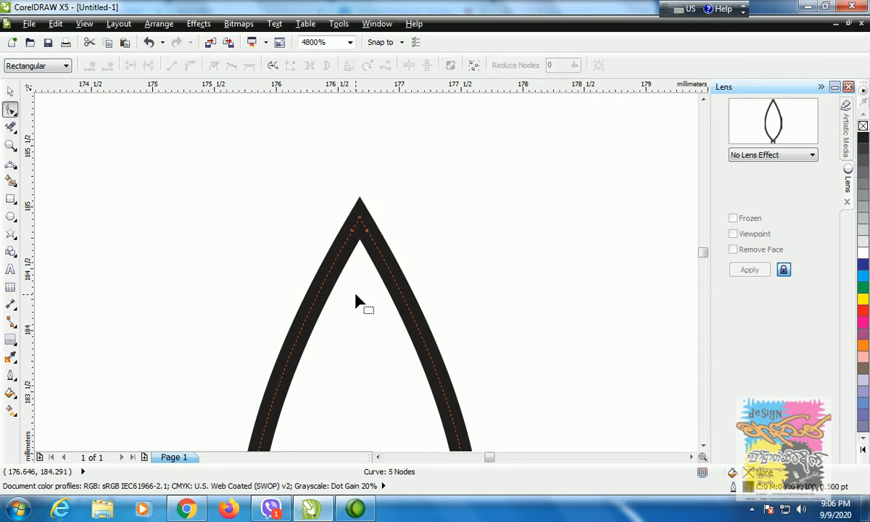
# - Move the finished petal a little higher on the page and fill it with yellow
pyautogui.scroll(-2, 360, 303)
pyautogui.click(10, 91)
pyautogui.moveTo(360, 347); pyautogui.dragTo(374, 252)
pyautogui.click(863, 299)
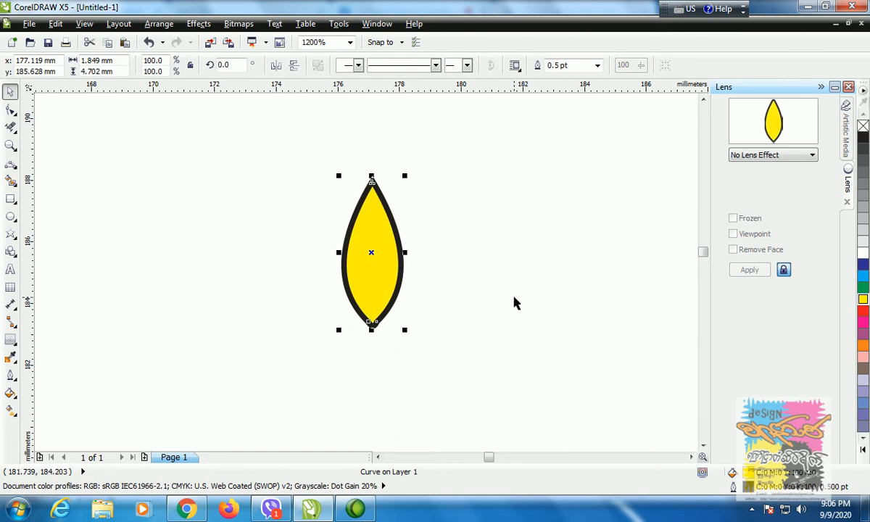
pyautogui.click(485, 282)
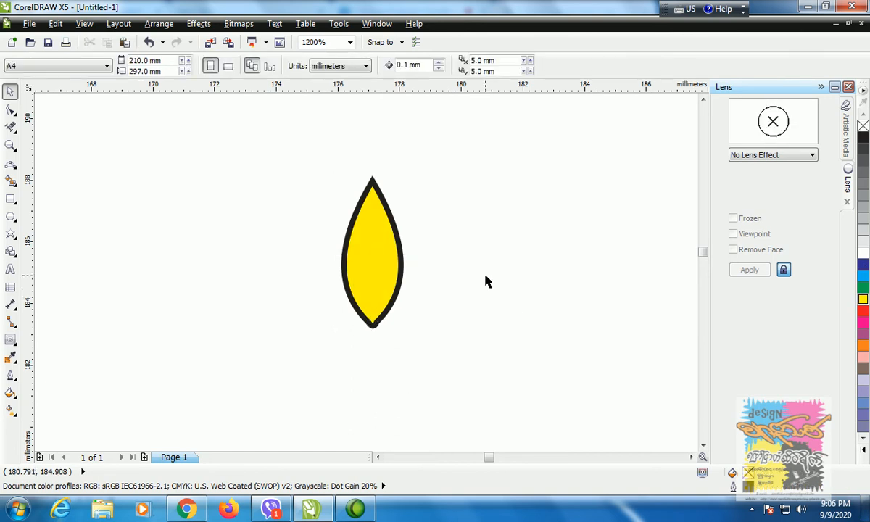
# - Draw a closed triangular outline with the Freehand tool, about 1.8 by 3.1 mm, from the yellow petal's base out to its left side
pyautogui.click(14, 130)
pyautogui.moveTo(14, 116)
pyautogui.click(11, 168)
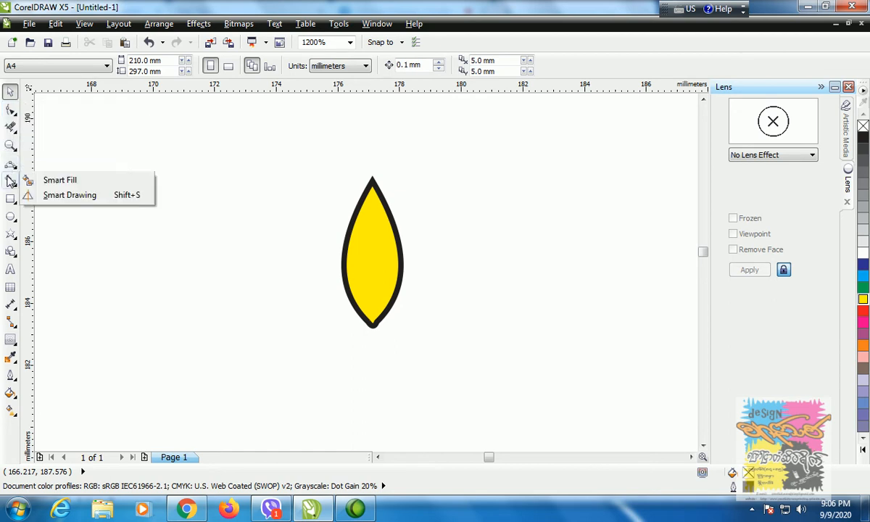
pyautogui.click(35, 163)
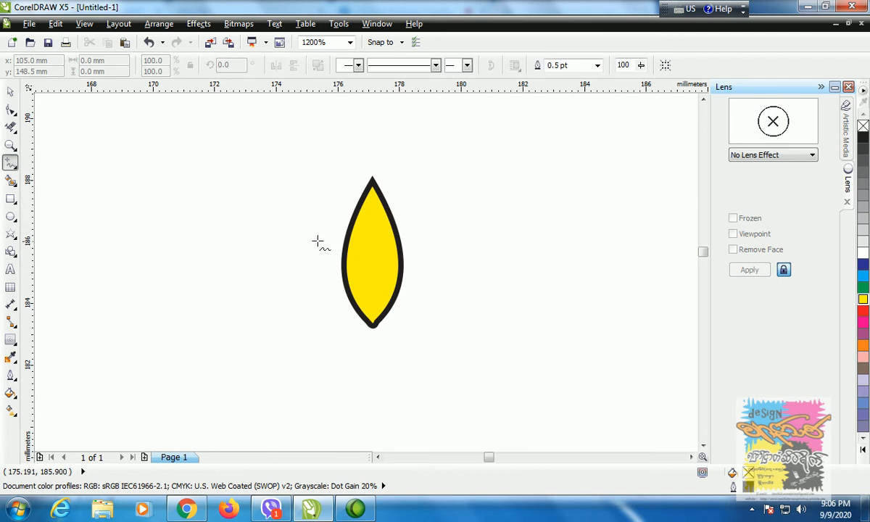
pyautogui.click(326, 229)
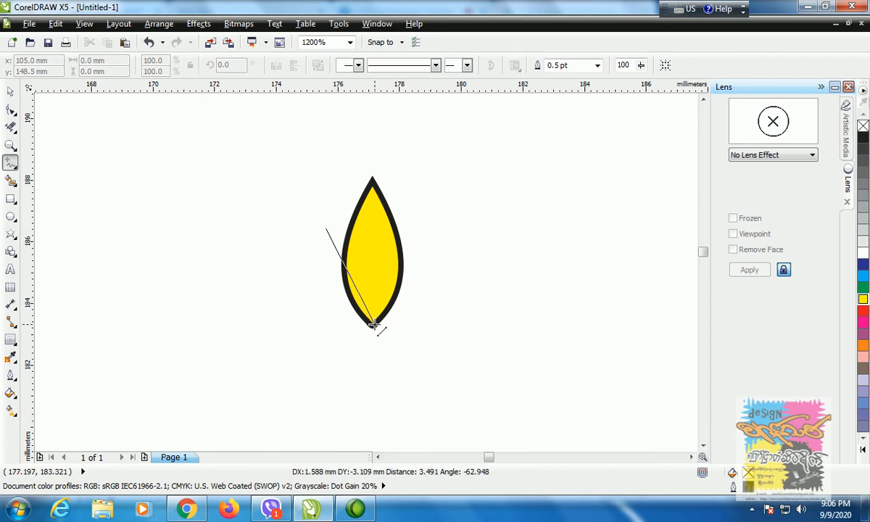
pyautogui.click(373, 326)
pyautogui.click(374, 326)
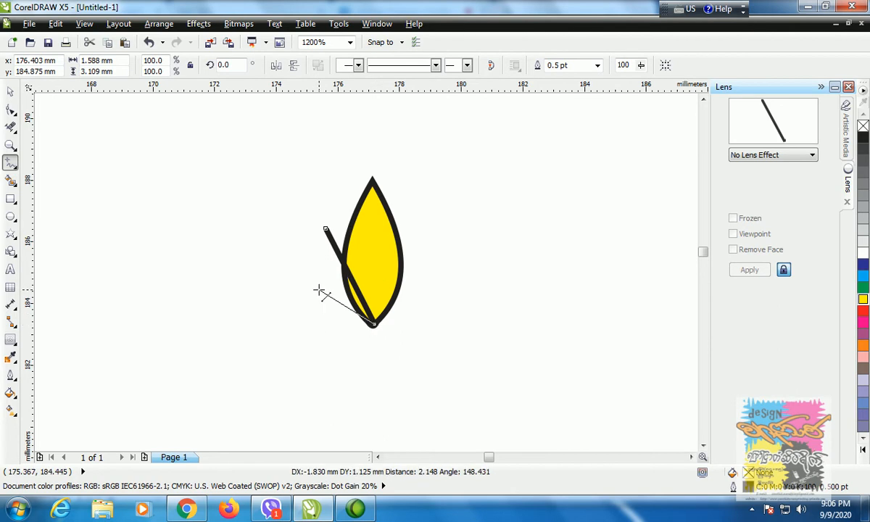
pyautogui.click(319, 290)
pyautogui.click(325, 229)
# - Convert the triangle's three sides to curves and bend them into a side petal with an S-shaped outer edge and rounded base
pyautogui.click(11, 109)
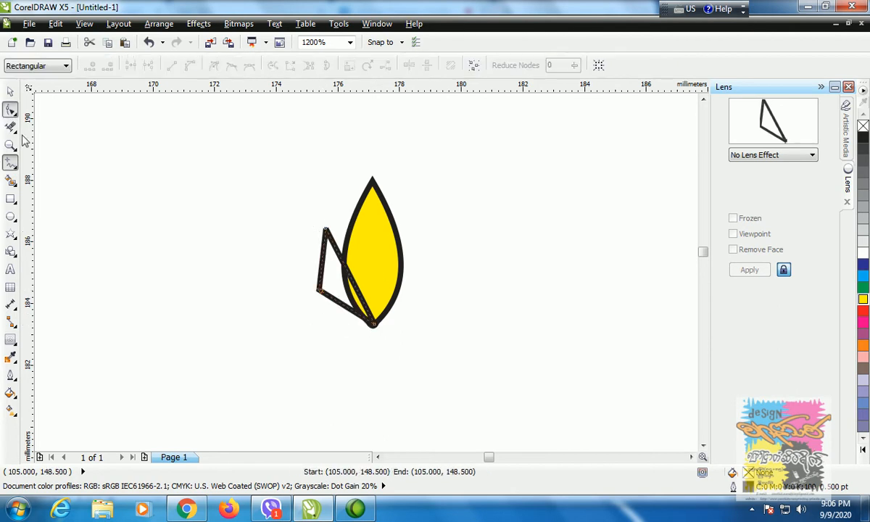
pyautogui.rightClick(320, 297)
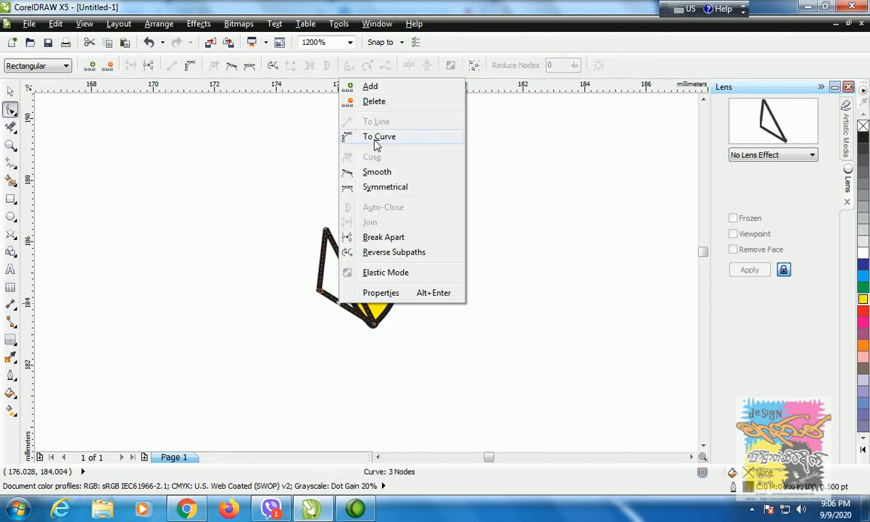
pyautogui.click(346, 142)
pyautogui.rightClick(321, 269)
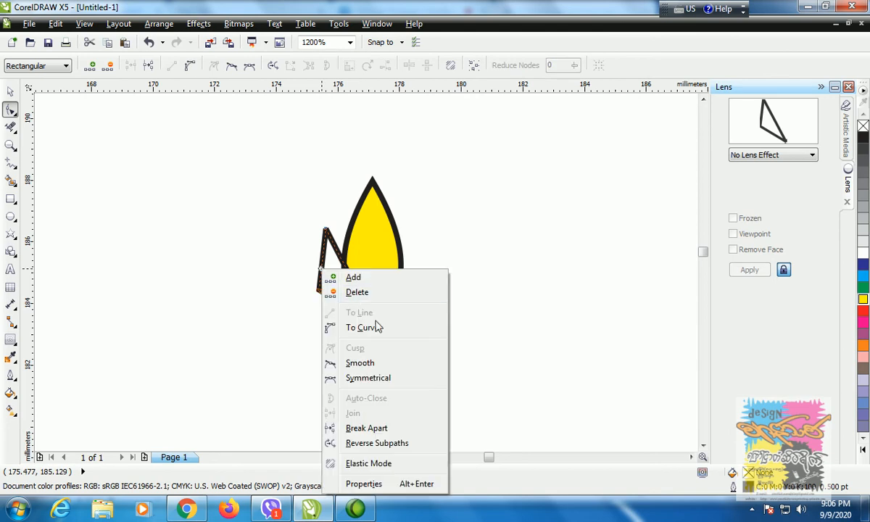
pyautogui.click(364, 327)
pyautogui.moveTo(344, 313); pyautogui.dragTo(327, 324)
pyautogui.click(355, 283)
pyautogui.rightClick(347, 272)
pyautogui.click(361, 106)
pyautogui.moveTo(360, 295); pyautogui.dragTo(332, 246)
pyautogui.moveTo(319, 294); pyautogui.dragTo(321, 287)
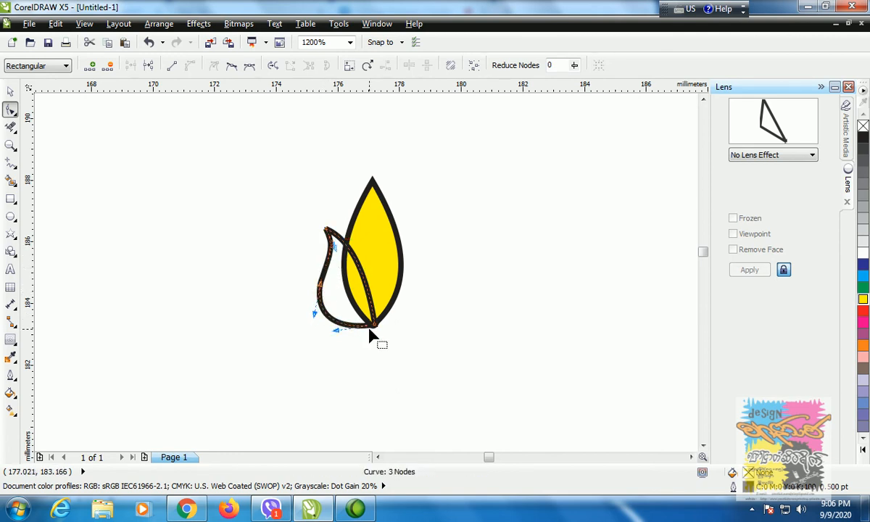
# - Fill the side petal with yellow and send it one level back, behind the central petal
pyautogui.press('space')
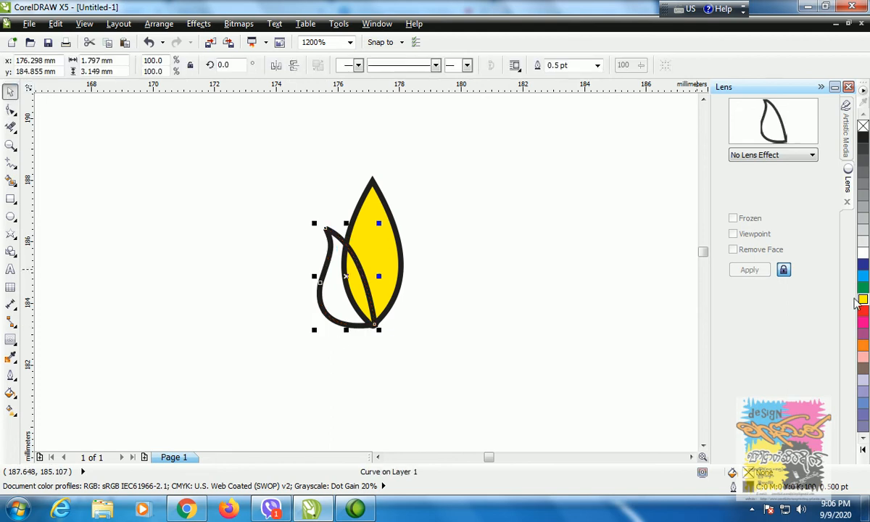
pyautogui.click(860, 299)
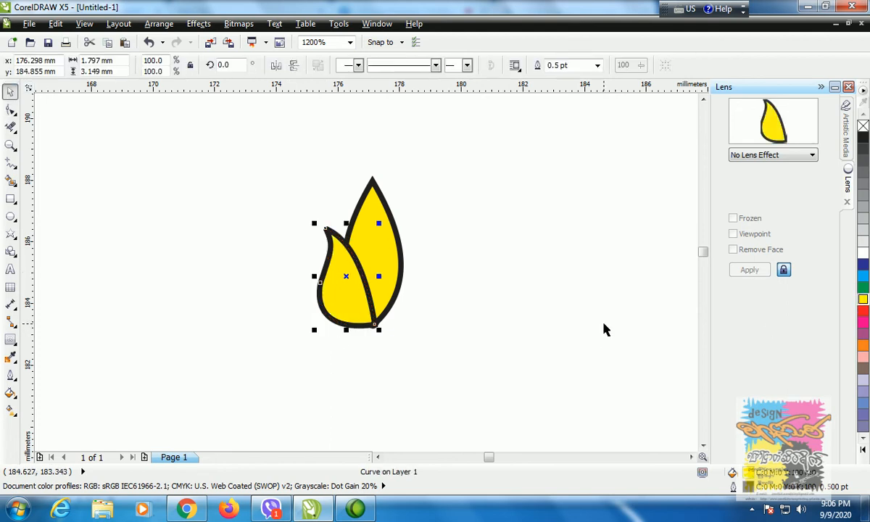
pyautogui.hotkey('ctrl', 'pagedown')
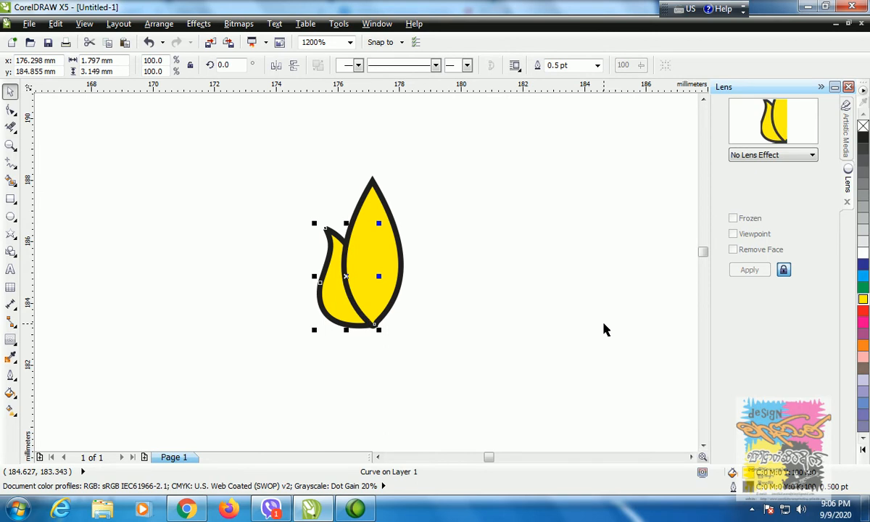
pyautogui.click(490, 270)
# - Shift the side petal slightly outward and up, and stretch it vertically to a height of 3.7 mm
pyautogui.moveTo(337, 288); pyautogui.dragTo(332, 285)
pyautogui.click(320, 202)
pyautogui.click(338, 232)
pyautogui.moveTo(342, 219)
pyautogui.mouseDown()
pyautogui.moveTo(350, 196)
pyautogui.moveTo(343, 219)
pyautogui.mouseUp()
pyautogui.click(478, 249)
pyautogui.click(341, 230)
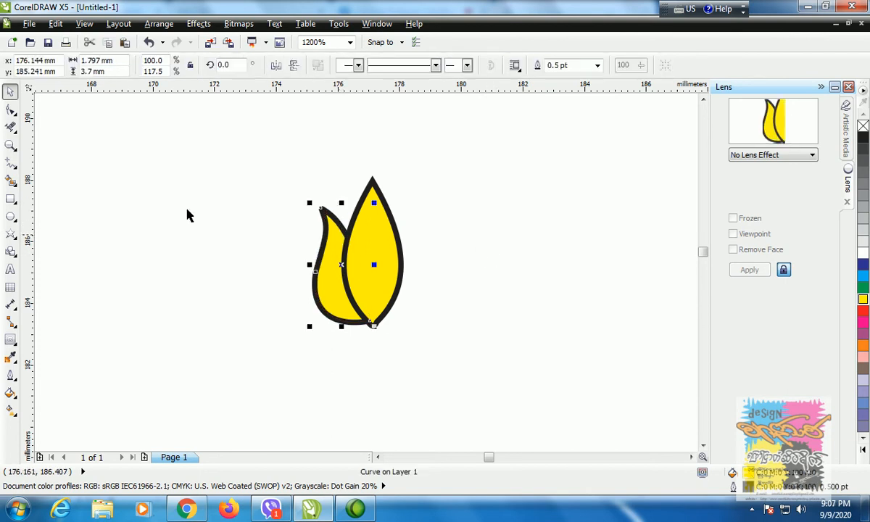
# - Bow the inner upper edge of the side petal outward so it meets the central petal higher up
pyautogui.click(12, 111)
pyautogui.moveTo(354, 254)
pyautogui.mouseDown()
pyautogui.moveTo(363, 247)
pyautogui.moveTo(354, 250)
pyautogui.mouseUp()
pyautogui.click(10, 91)
pyautogui.click(489, 260)
pyautogui.click(339, 302)
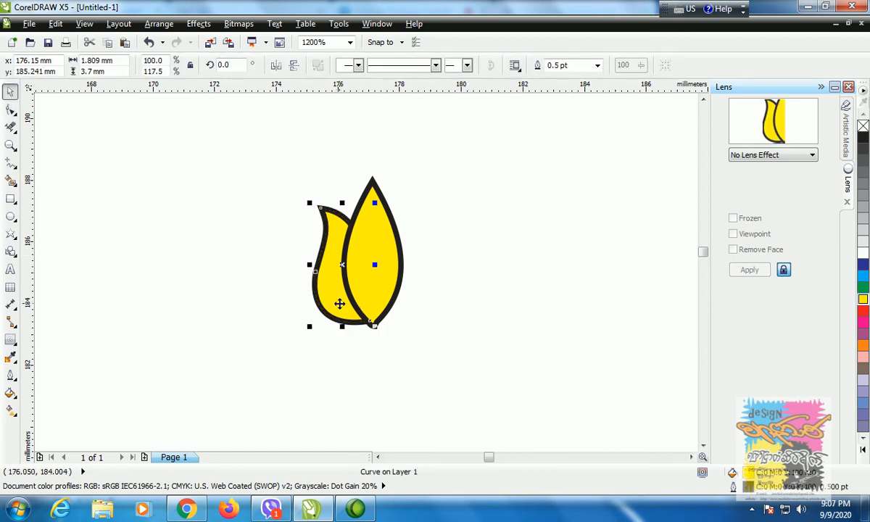
# - Place a vertical guideline through the centre of the middle petal
pyautogui.click(389, 290)
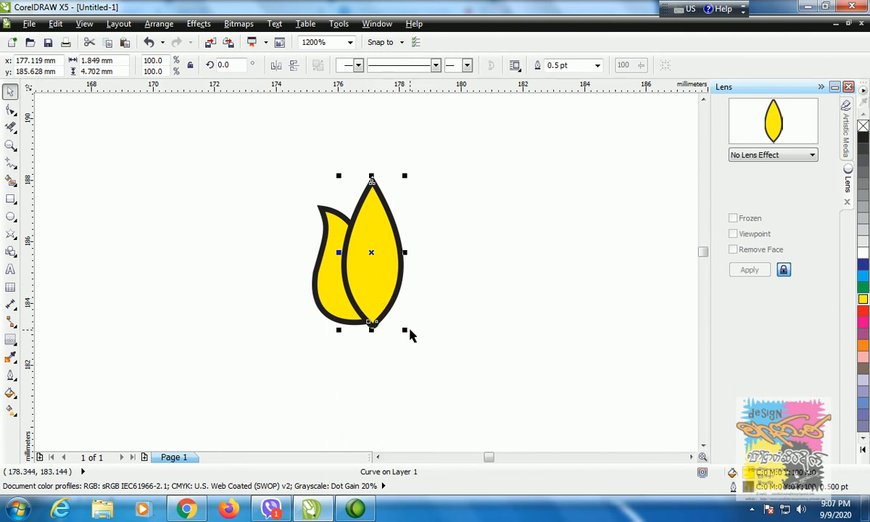
pyautogui.moveTo(37, 351); pyautogui.dragTo(373, 386)
pyautogui.click(458, 382)
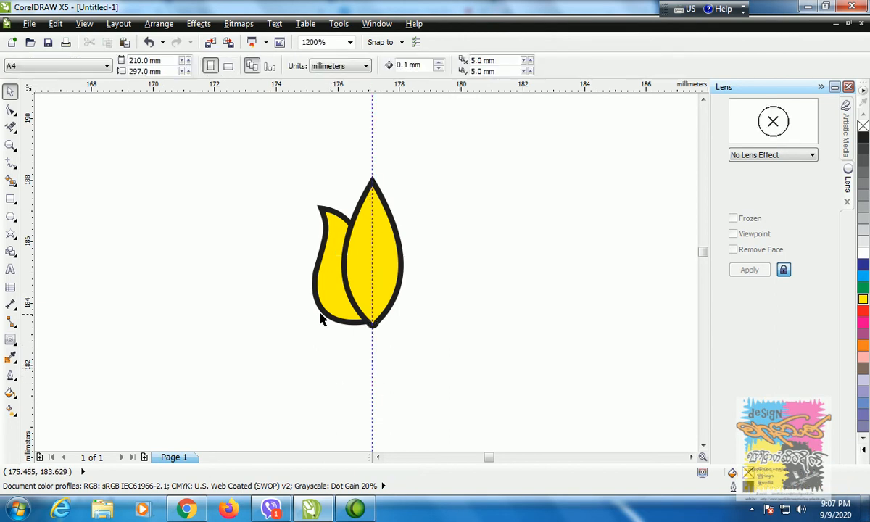
# - Reflect a copy of the side petal across the vertical guideline with the Free Transform tool's angle reflection
pyautogui.click(320, 316)
pyautogui.click(9, 129)
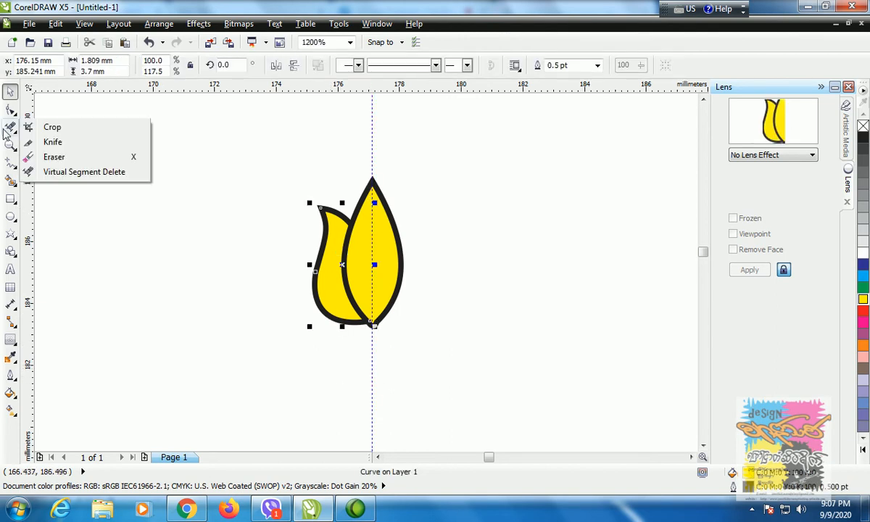
pyautogui.click(11, 110)
pyautogui.click(69, 153)
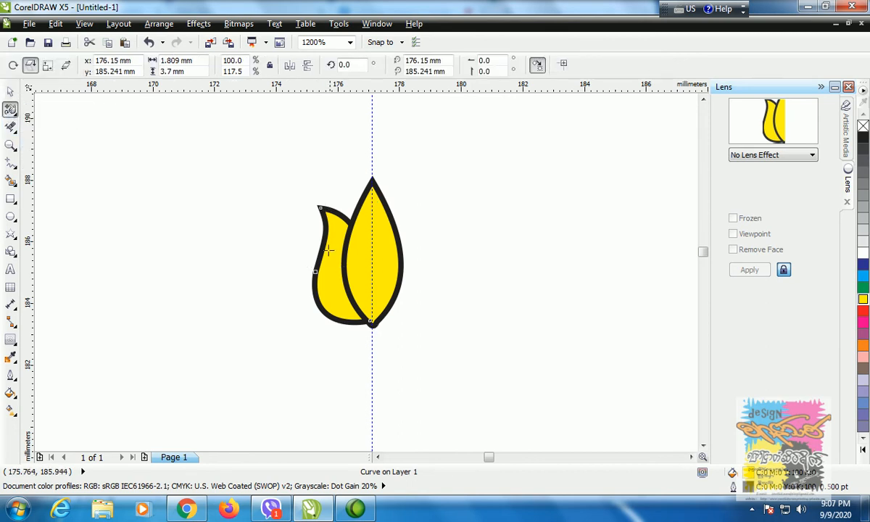
pyautogui.click(29, 66)
pyautogui.moveTo(329, 260); pyautogui.dragTo(369, 295)
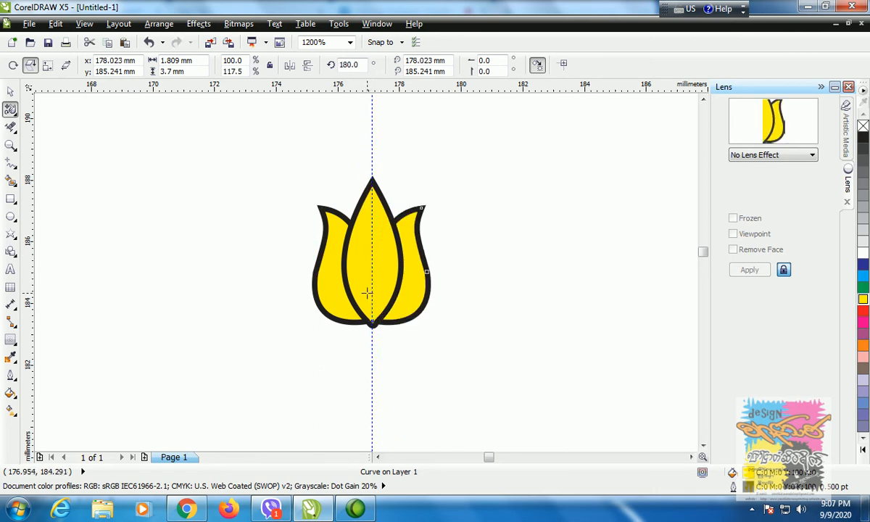
# - Delete the vertical guideline through the flower's centre
pyautogui.click(9, 93)
pyautogui.moveTo(334, 134); pyautogui.dragTo(437, 192)
pyautogui.click(373, 163)
pyautogui.press('Delete')
# - Place a duplicate of the three-petal flower about 11 mm beside the original, in the empty area away from the shield
pyautogui.moveTo(264, 154); pyautogui.dragTo(473, 379)
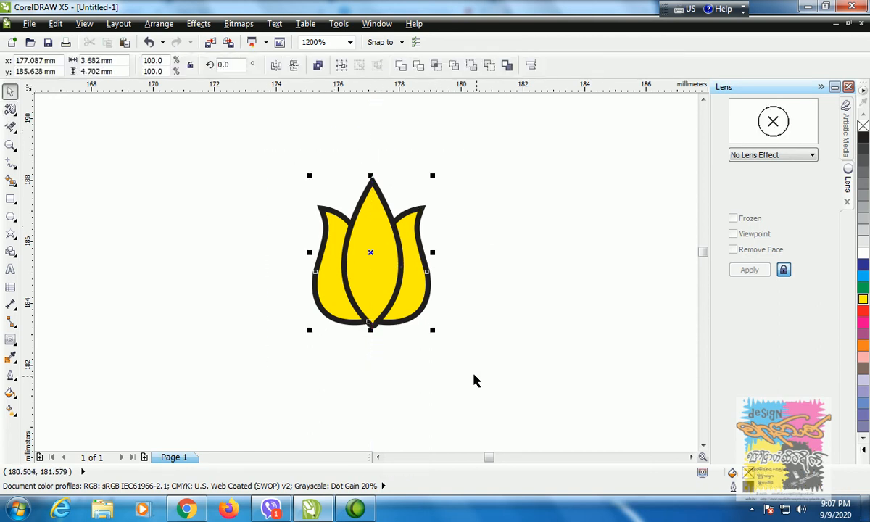
pyautogui.scroll(-1, 417, 329)
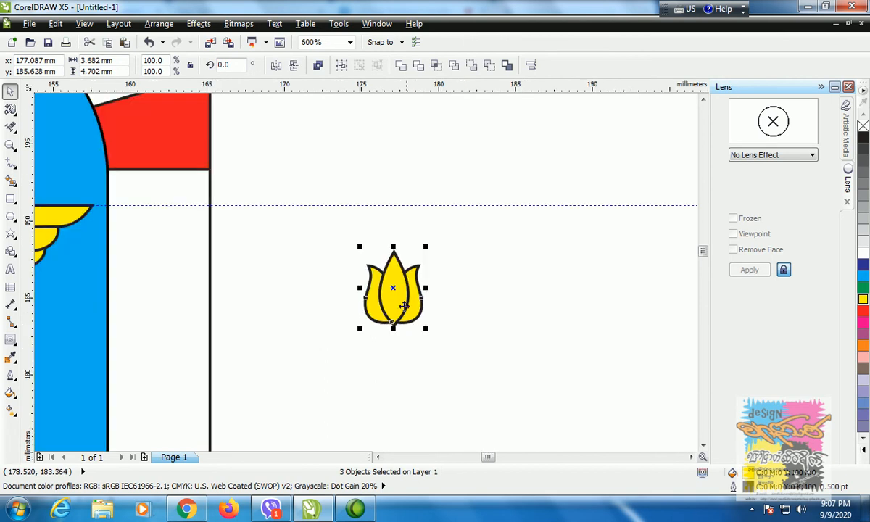
pyautogui.moveTo(394, 288); pyautogui.dragTo(581, 335)
pyautogui.rightClick(561, 284)
pyautogui.scroll(-1, 553, 308)
pyautogui.scroll(-1, 553, 307)
pyautogui.click(546, 365)
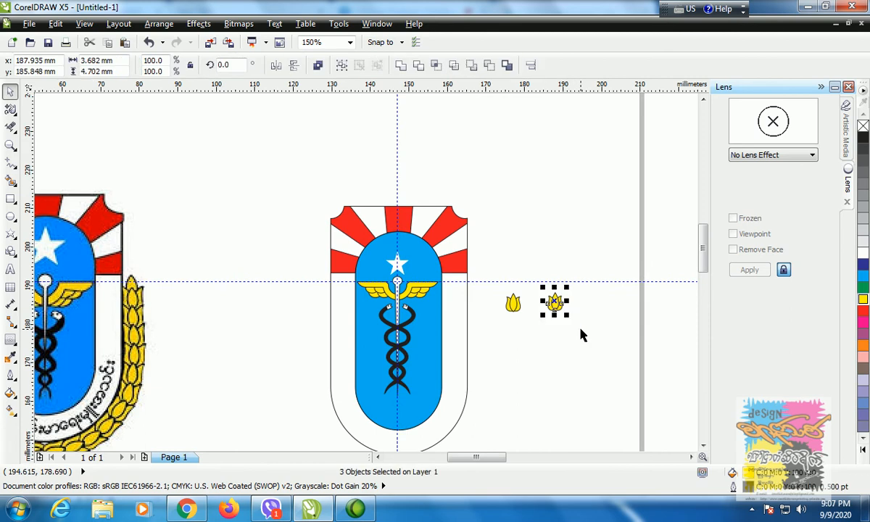
# - Group the three petals of the duplicated flower and place a copy of the group about 28 mm straight below it
pyautogui.hotkey('ctrl', 'g')
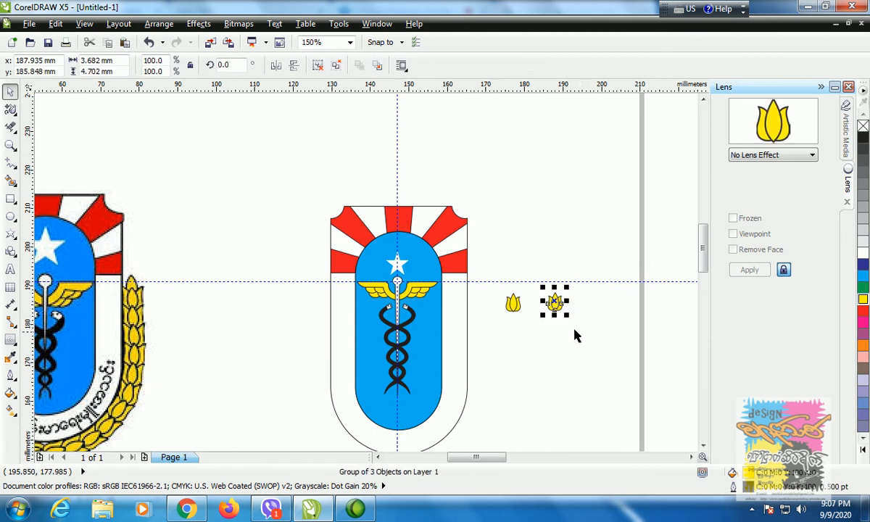
pyautogui.moveTo(555, 306); pyautogui.dragTo(554, 409)
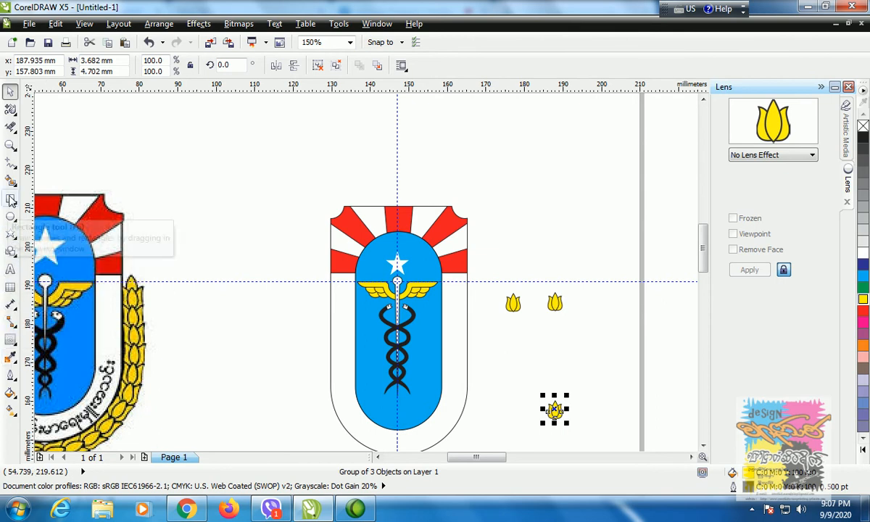
# - Blend the upper grouped flower into its lower copy with 20 steps to form a vertical column of flowers
pyautogui.click(11, 187)
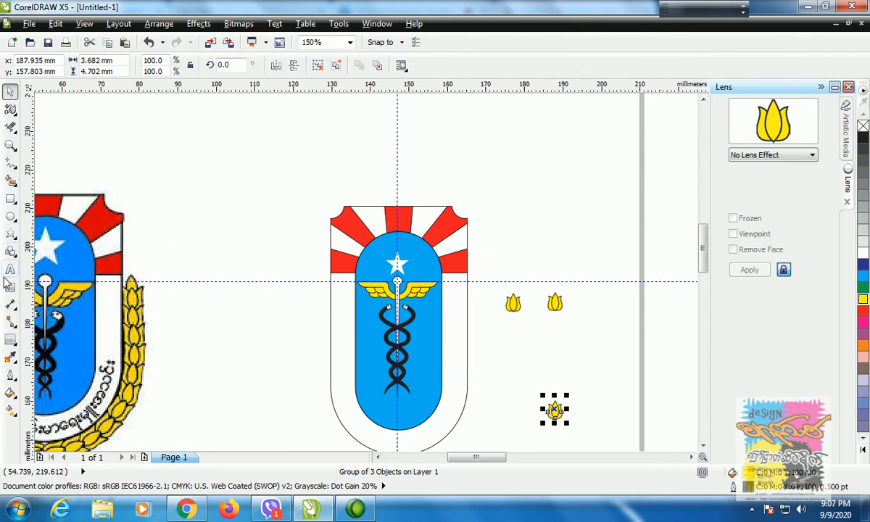
pyautogui.click(10, 322)
pyautogui.click(11, 358)
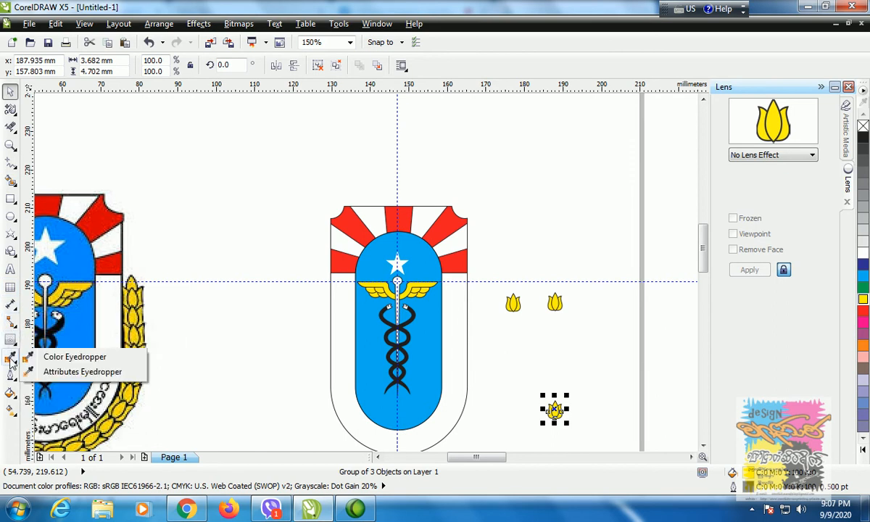
pyautogui.moveTo(10, 341)
pyautogui.click(60, 343)
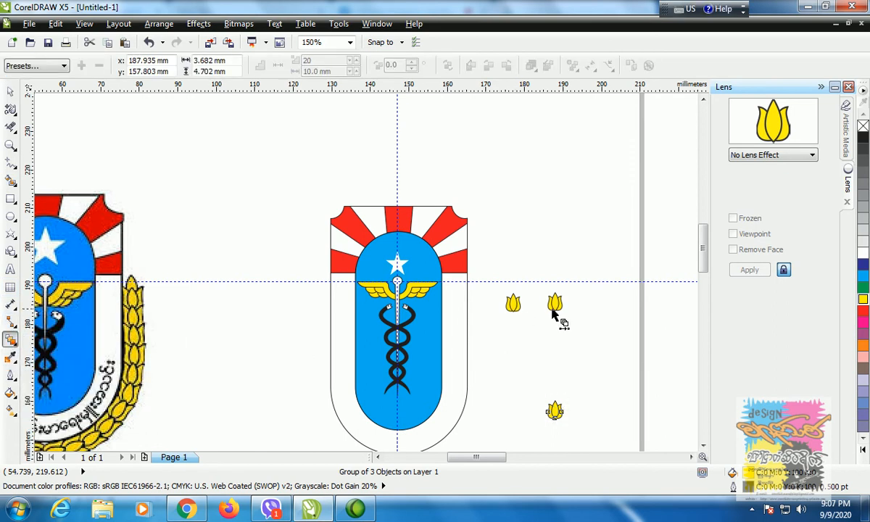
pyautogui.moveTo(555, 310); pyautogui.dragTo(557, 413)
pyautogui.moveTo(557, 301); pyautogui.dragTo(555, 409)
pyautogui.click(10, 89)
pyautogui.click(541, 222)
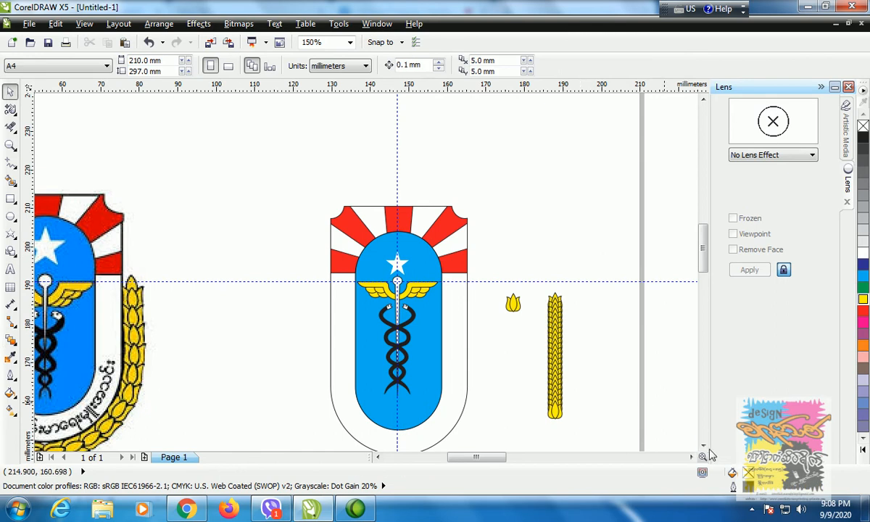
# - Apply a one-step outside contour with a 6.525 mm offset to the shield outline
pyautogui.scroll(-2, 702, 450)
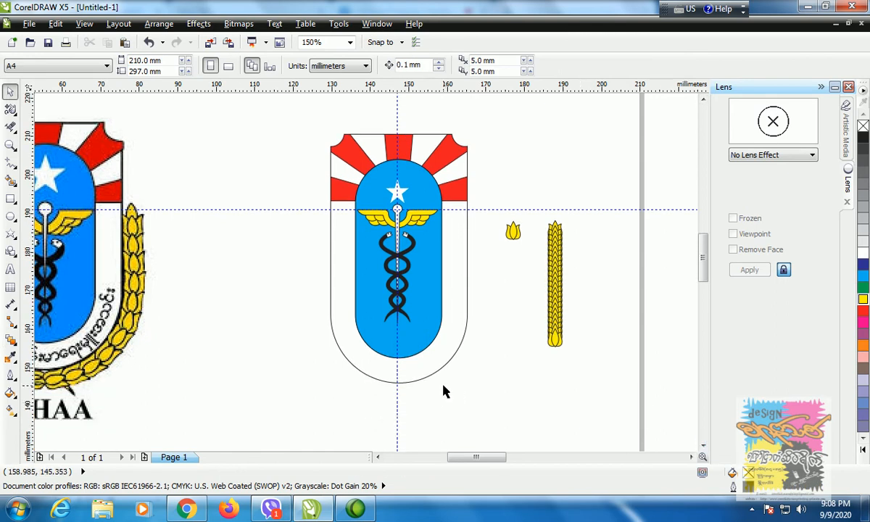
pyautogui.click(441, 367)
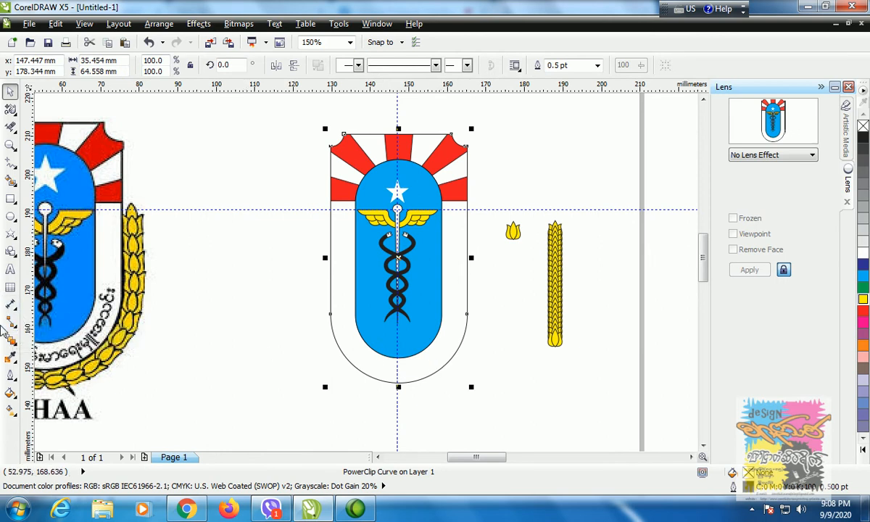
pyautogui.click(10, 339)
pyautogui.click(58, 354)
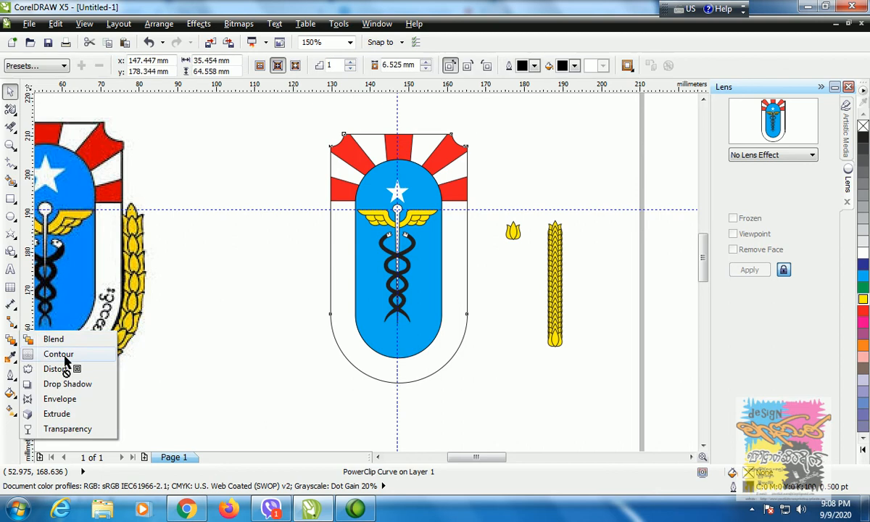
pyautogui.moveTo(430, 389); pyautogui.dragTo(433, 385)
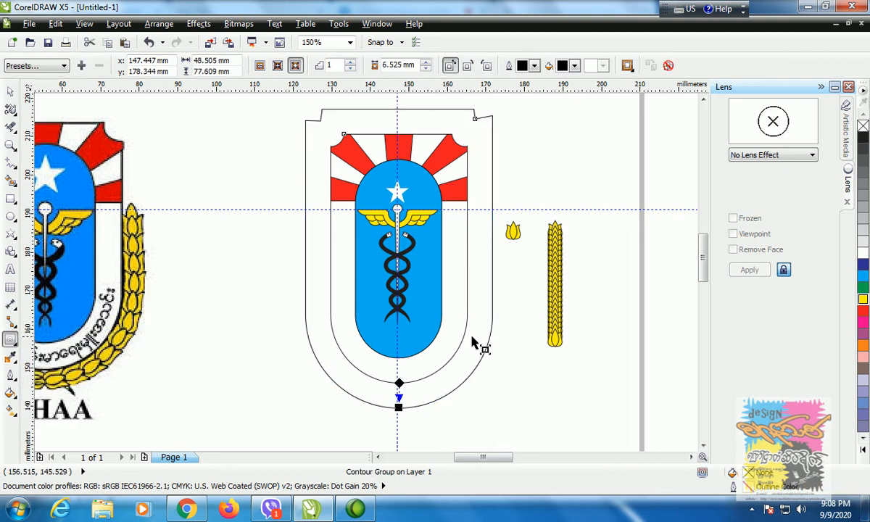
pyautogui.click(11, 93)
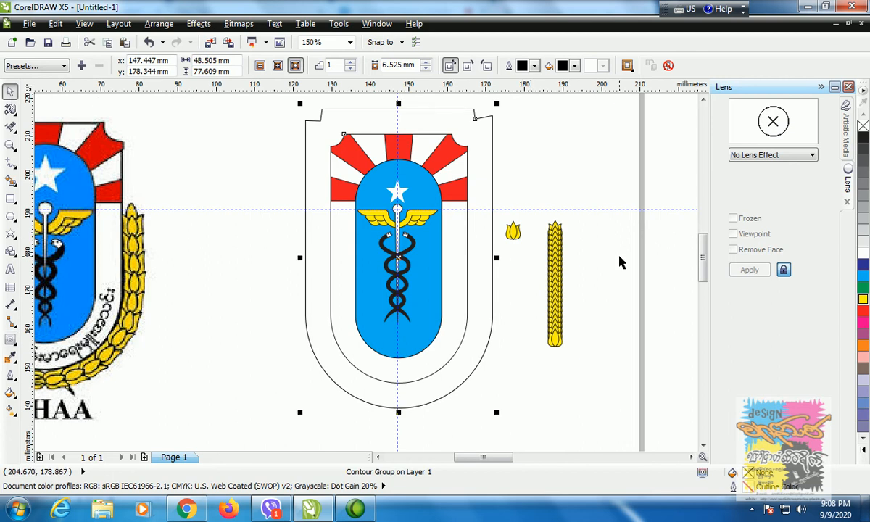
pyautogui.click(620, 261)
pyautogui.click(554, 274)
pyautogui.click(537, 200)
pyautogui.moveTo(538, 200); pyautogui.dragTo(571, 303)
pyautogui.moveTo(569, 215); pyautogui.dragTo(583, 195)
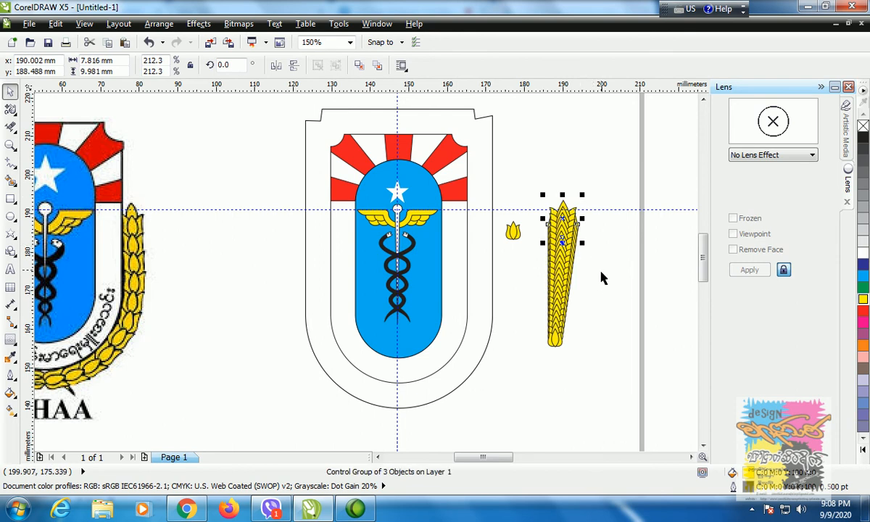
pyautogui.hotkey('ctrl', 'z')
# - Enlarge the whole flower blend to about 5.8 × 51.8 mm and move it onto the contour at the shield's right side
pyautogui.moveTo(527, 193); pyautogui.dragTo(585, 362)
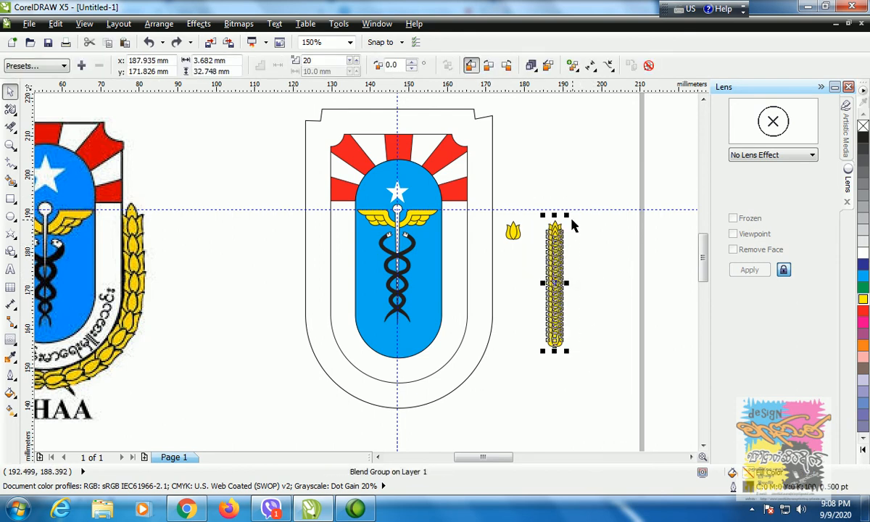
pyautogui.moveTo(569, 216); pyautogui.dragTo(601, 178)
pyautogui.moveTo(555, 239); pyautogui.dragTo(480, 267)
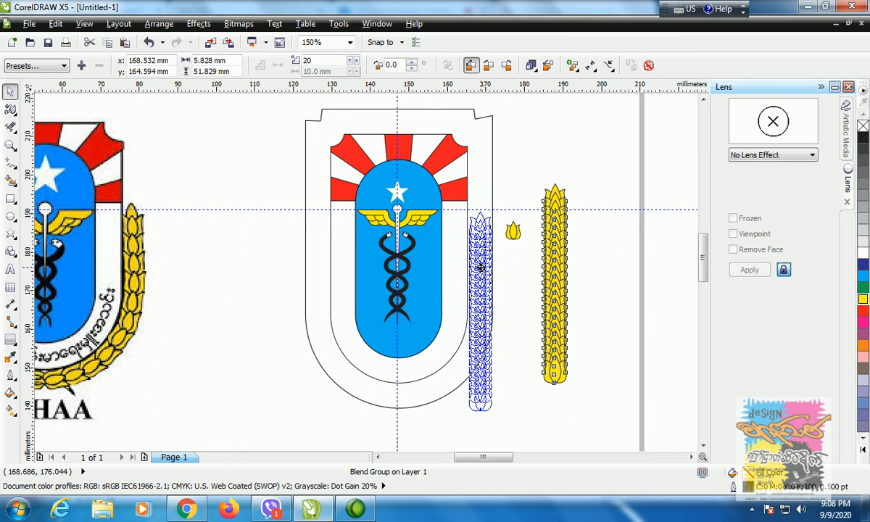
pyautogui.moveTo(481, 266); pyautogui.dragTo(481, 267)
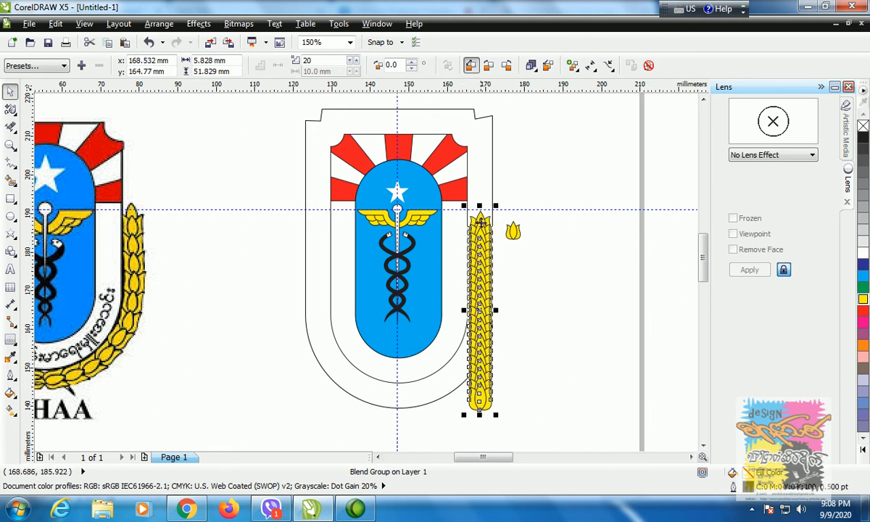
# - Reduce the shield contour's offset to 3.525 mm
pyautogui.click(493, 189)
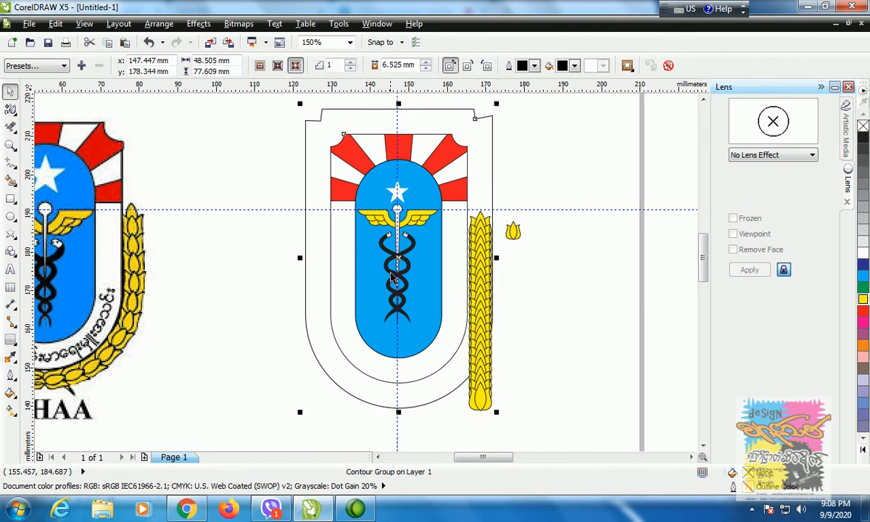
pyautogui.click(426, 68)
pyautogui.click(426, 69)
pyautogui.click(426, 68)
pyautogui.click(426, 68)
pyautogui.click(426, 68)
pyautogui.click(426, 68)
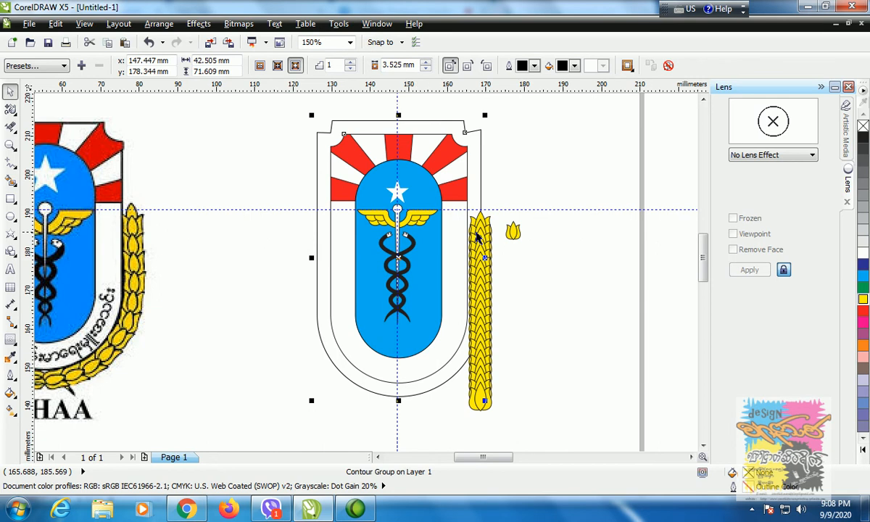
pyautogui.click(534, 295)
# - Break the shield's contour group apart so the outer outline is a separate curve
pyautogui.click(476, 136)
pyautogui.click(150, 25)
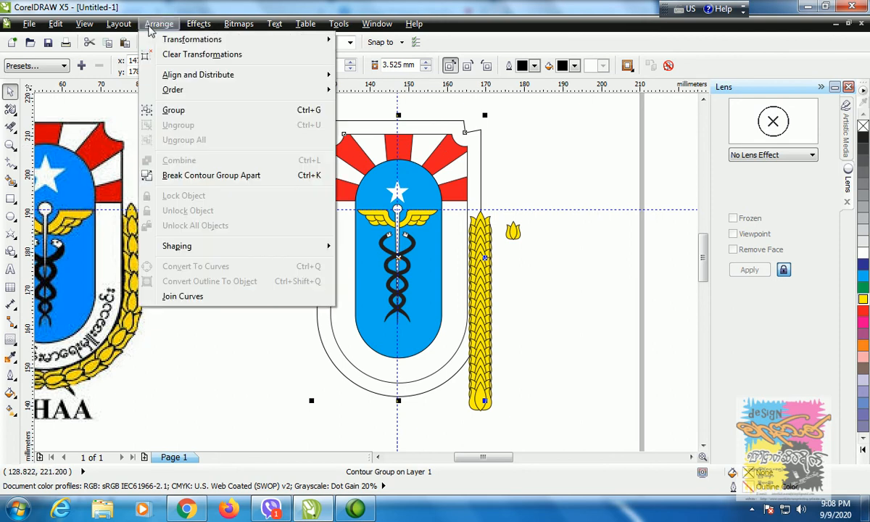
pyautogui.click(207, 175)
pyautogui.click(265, 344)
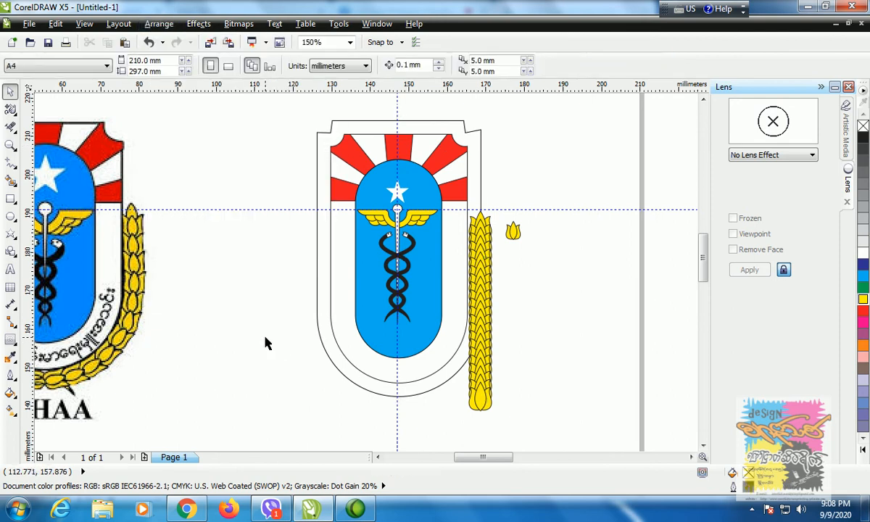
# - Shrink the flower blend to about 5.2 × 46.7 mm and move it off the outline into the empty space beside the shield
pyautogui.click(482, 280)
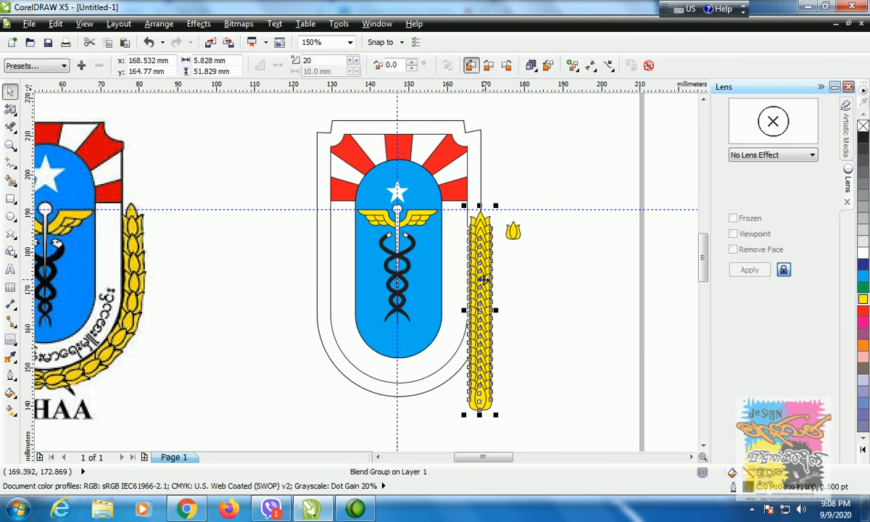
pyautogui.moveTo(497, 207); pyautogui.dragTo(496, 215)
pyautogui.click(543, 322)
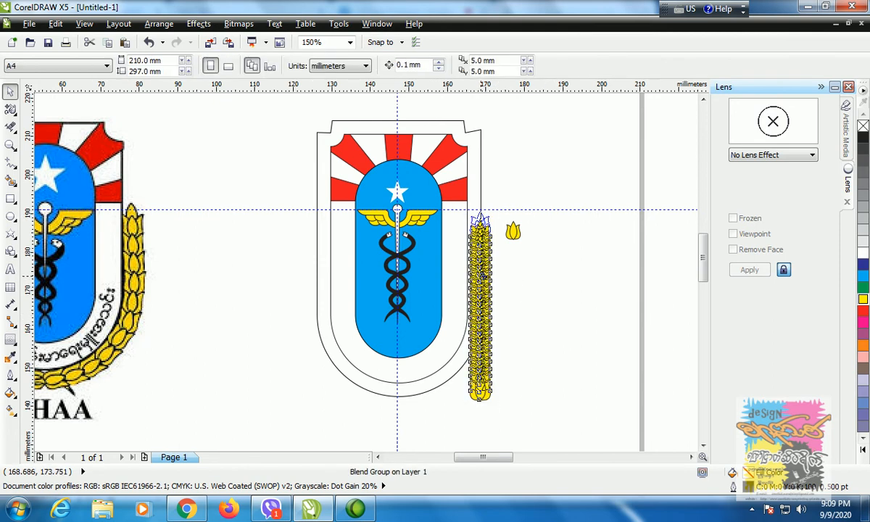
pyautogui.click(482, 279)
pyautogui.moveTo(482, 278); pyautogui.dragTo(573, 281)
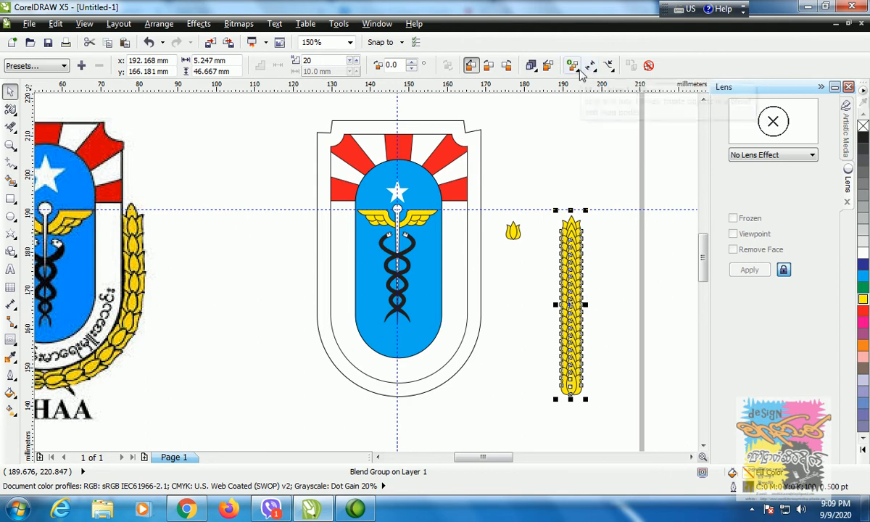
# - Attach the flower blend to the outer shield outline as its new path
pyautogui.click(614, 72)
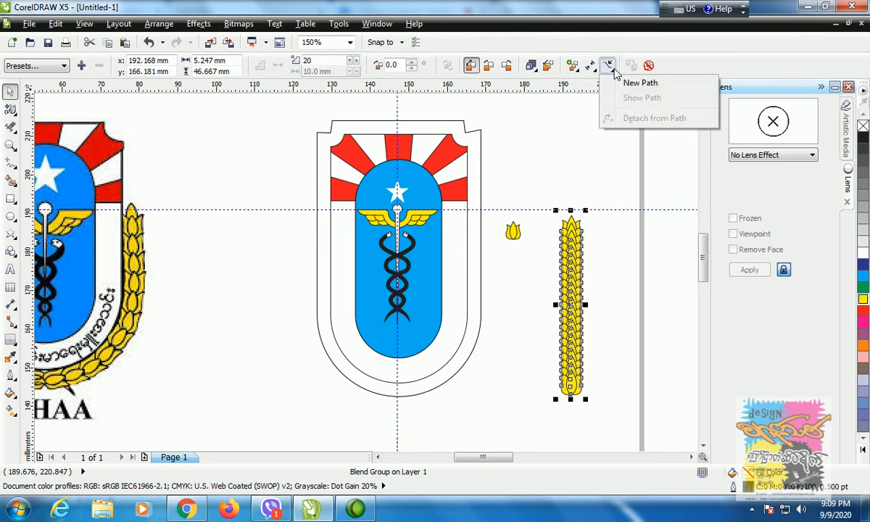
pyautogui.click(629, 82)
pyautogui.click(480, 253)
pyautogui.click(535, 335)
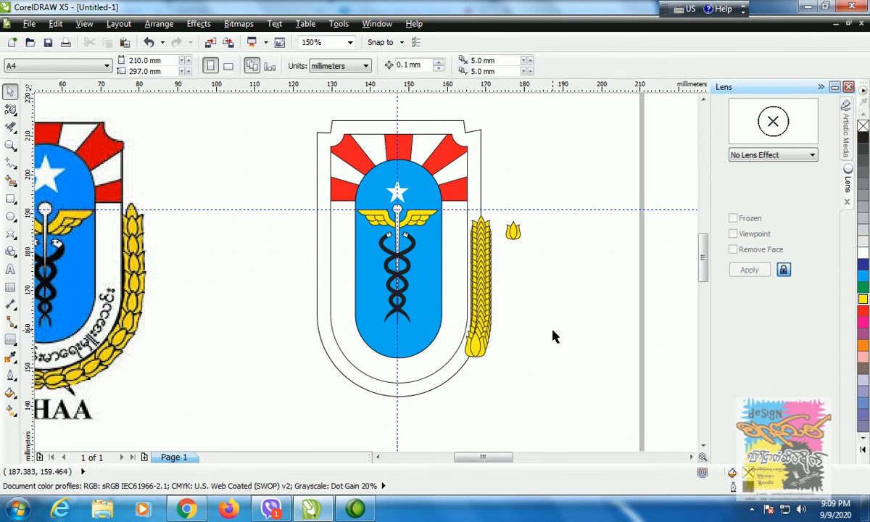
# - Move the blend's end flower along the path to the shield's bottom centre and rotate it to about 272.8°
pyautogui.click(476, 346)
pyautogui.moveTo(476, 346); pyautogui.dragTo(409, 390)
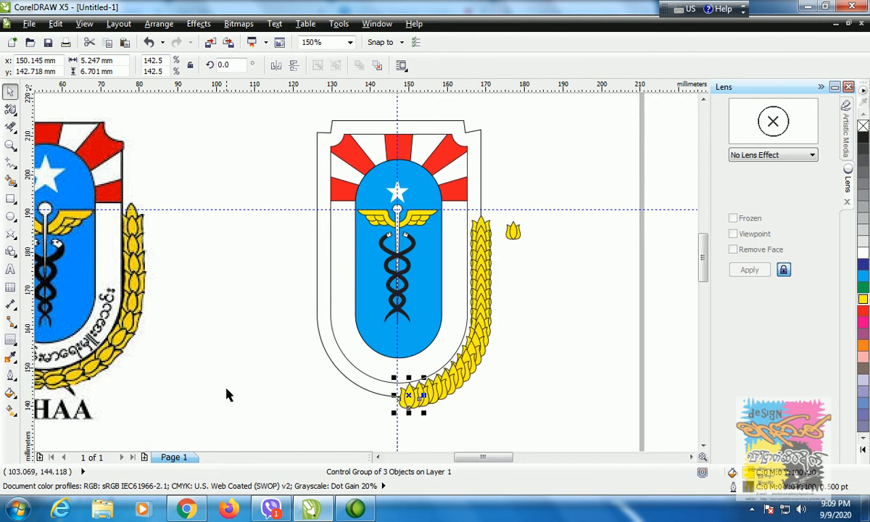
pyautogui.scroll(-2, 229, 394)
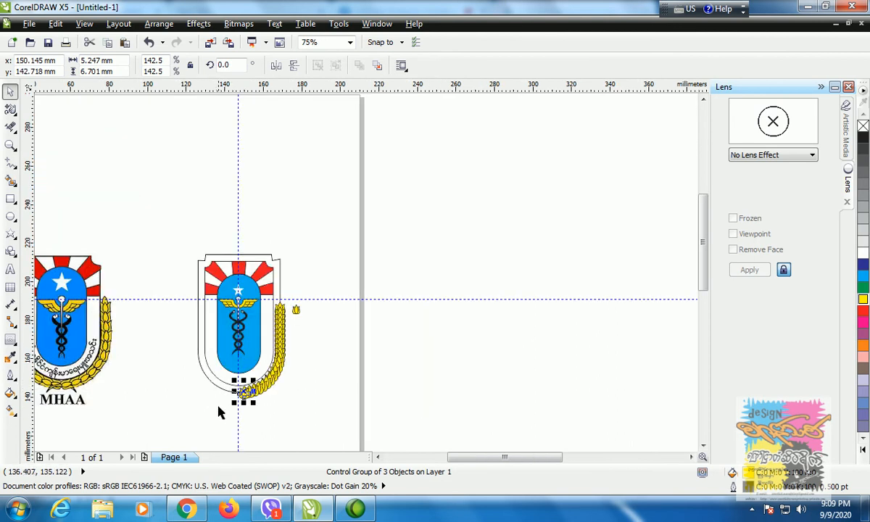
pyautogui.scroll(2, 221, 412)
pyautogui.scroll(2, 272, 383)
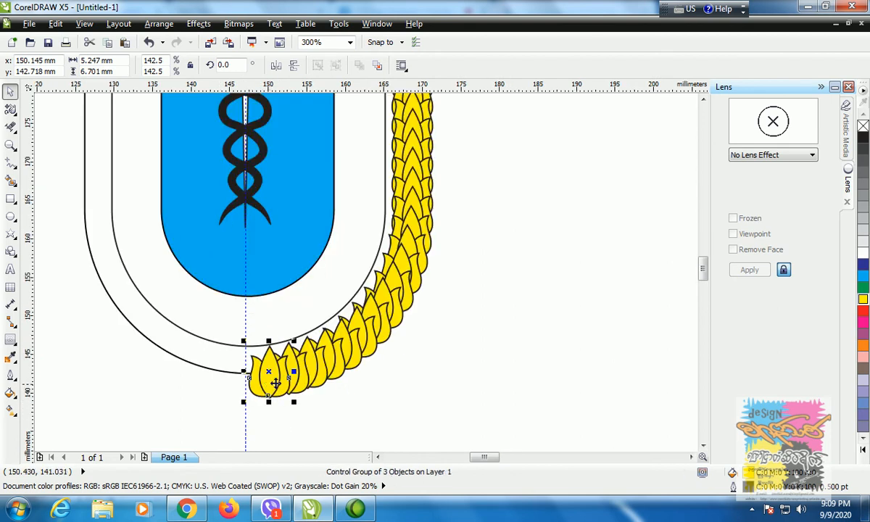
pyautogui.click(270, 371)
pyautogui.moveTo(295, 341); pyautogui.dragTo(297, 398)
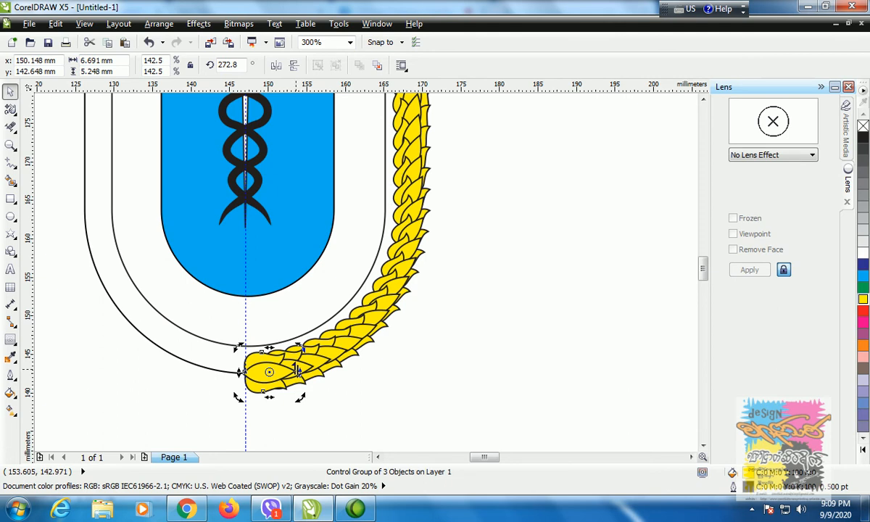
pyautogui.scroll(-1, 297, 369)
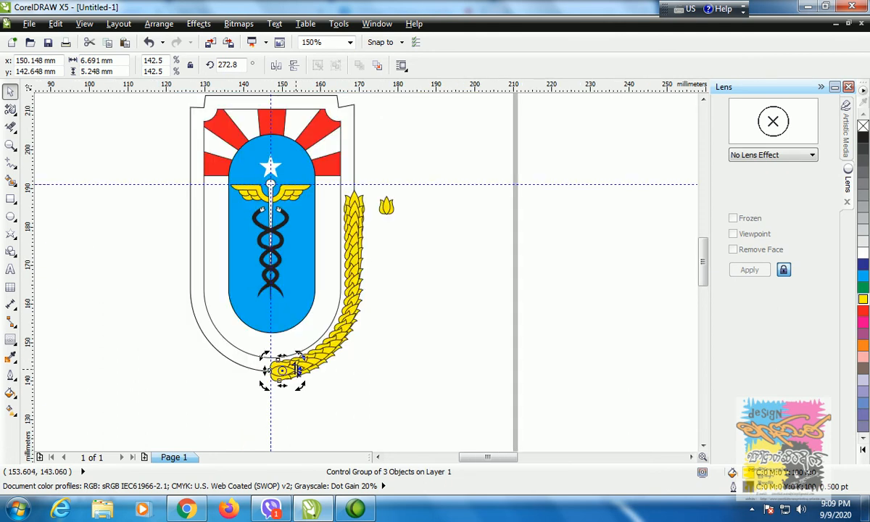
# - Split the flower blend at a flower about midway along the shield's right side
pyautogui.click(358, 296)
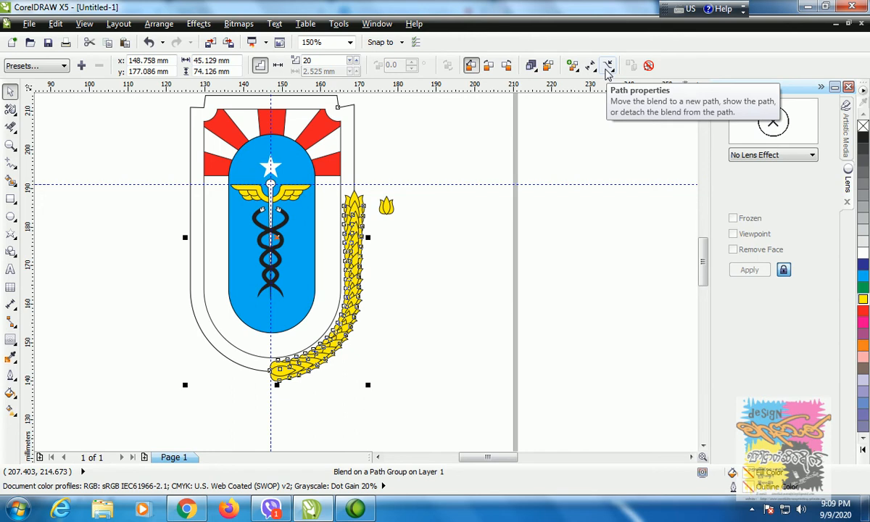
pyautogui.click(572, 65)
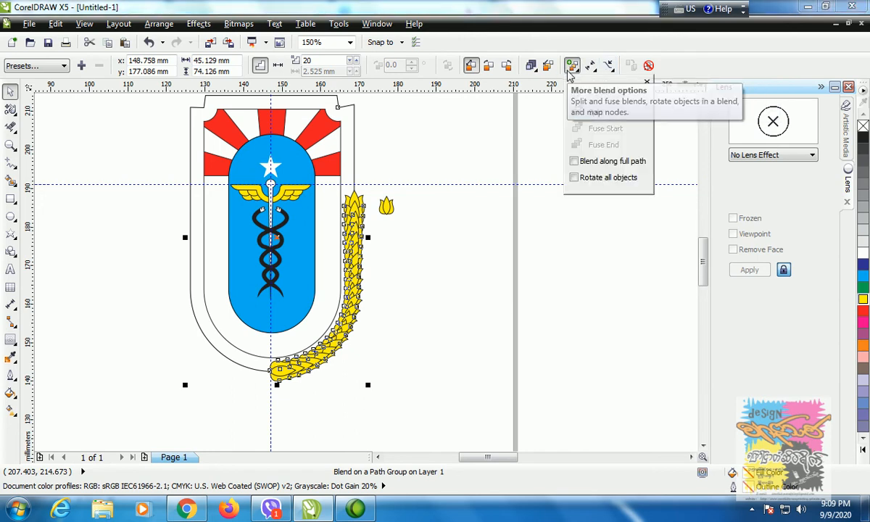
pyautogui.click(573, 112)
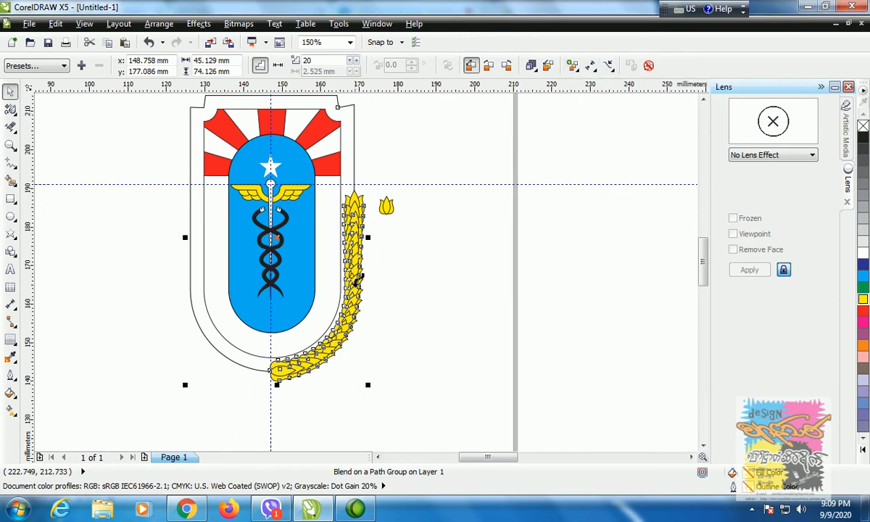
pyautogui.click(355, 287)
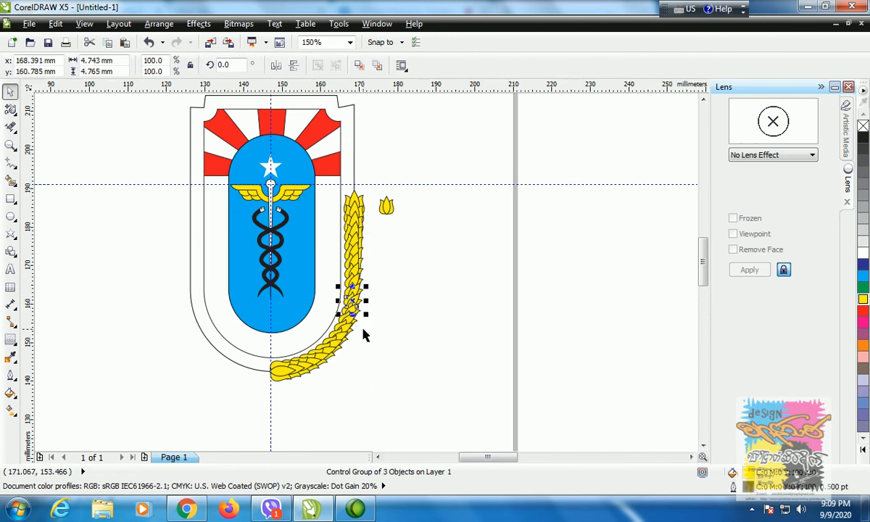
# - Rotate the flower at the split to about 28.3° and scale it to about 114.6%
pyautogui.click(352, 301)
pyautogui.moveTo(365, 317); pyautogui.dragTo(372, 306)
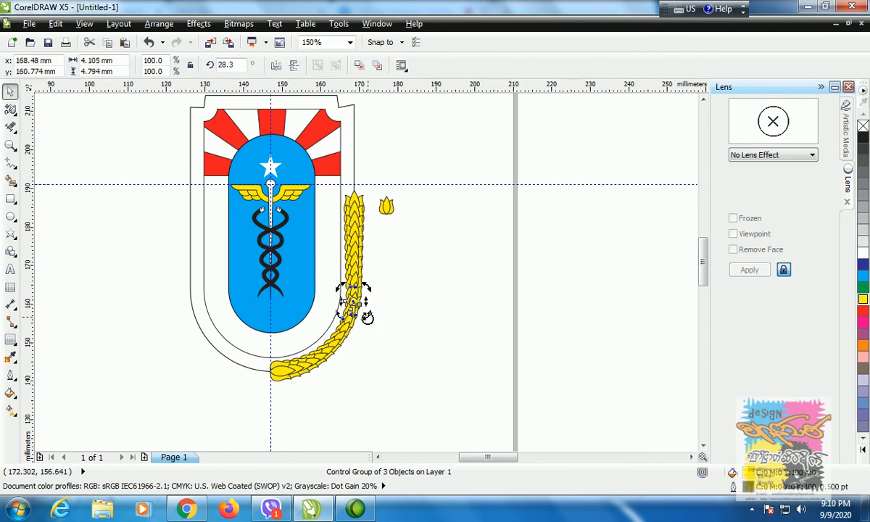
pyautogui.click(381, 328)
pyautogui.click(354, 302)
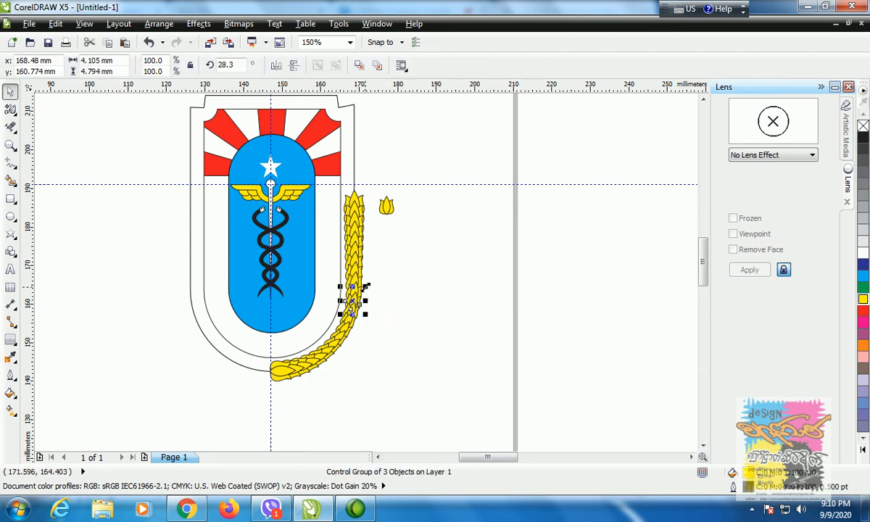
pyautogui.moveTo(366, 287); pyautogui.dragTo(367, 285)
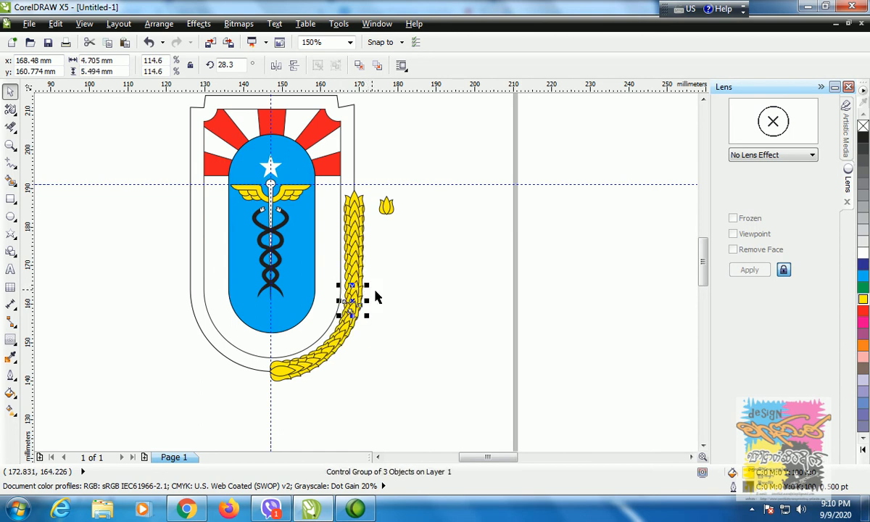
pyautogui.click(398, 304)
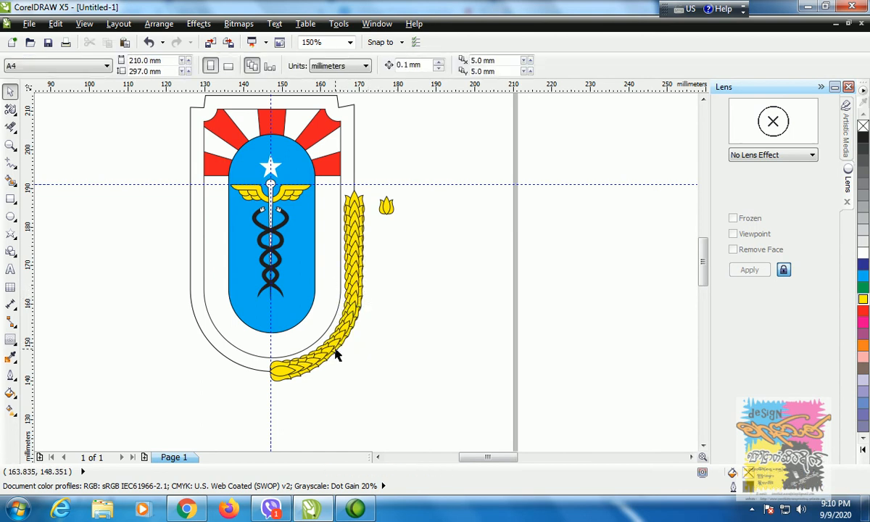
# - Resize the garland's top end flower to about 4.6 × 5.9 mm
pyautogui.click(336, 349)
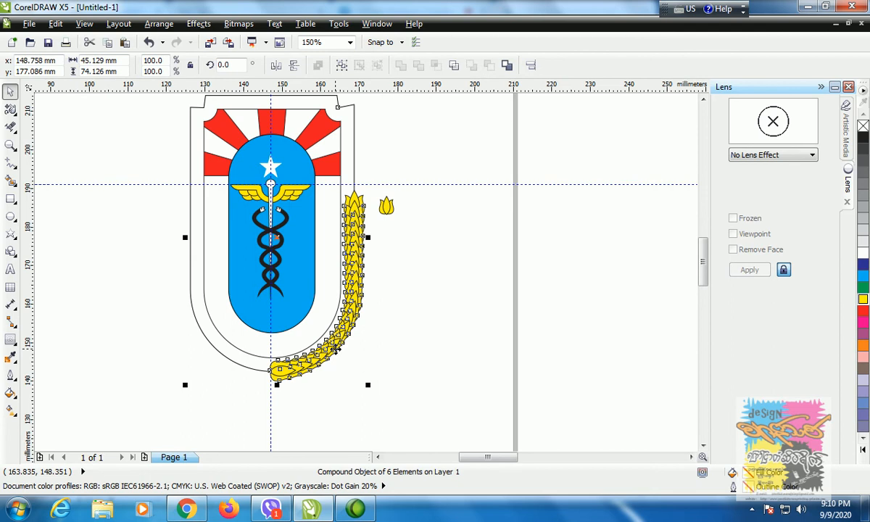
pyautogui.click(384, 224)
pyautogui.click(355, 193)
pyautogui.moveTo(368, 188); pyautogui.dragTo(371, 184)
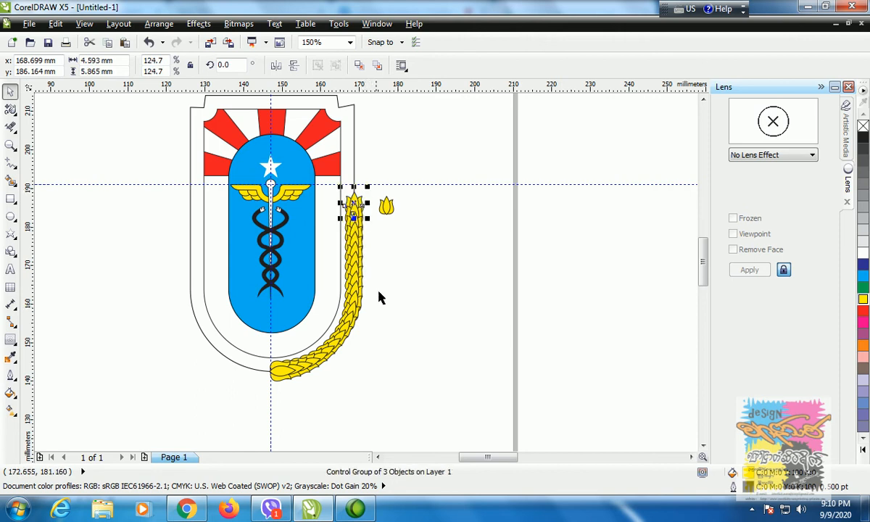
pyautogui.click(394, 314)
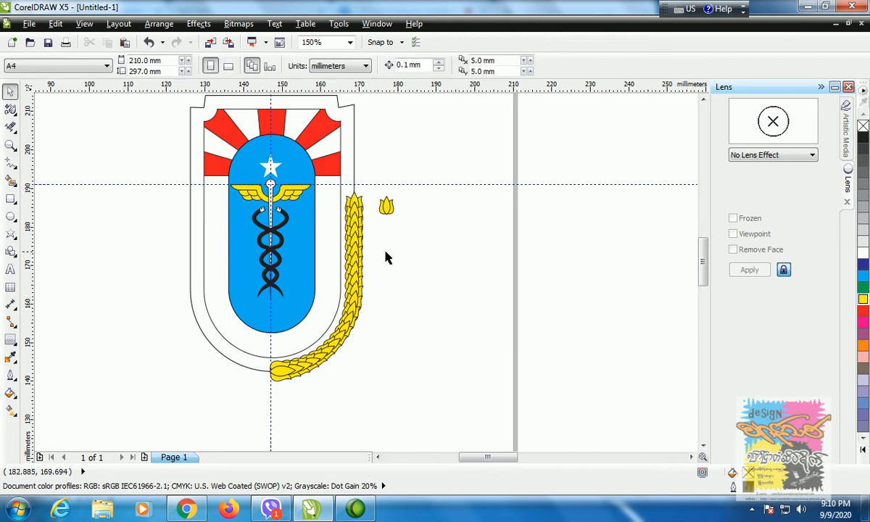
# - Slide the flower at the split slightly down along the shield outline with the Blend tool
pyautogui.click(361, 247)
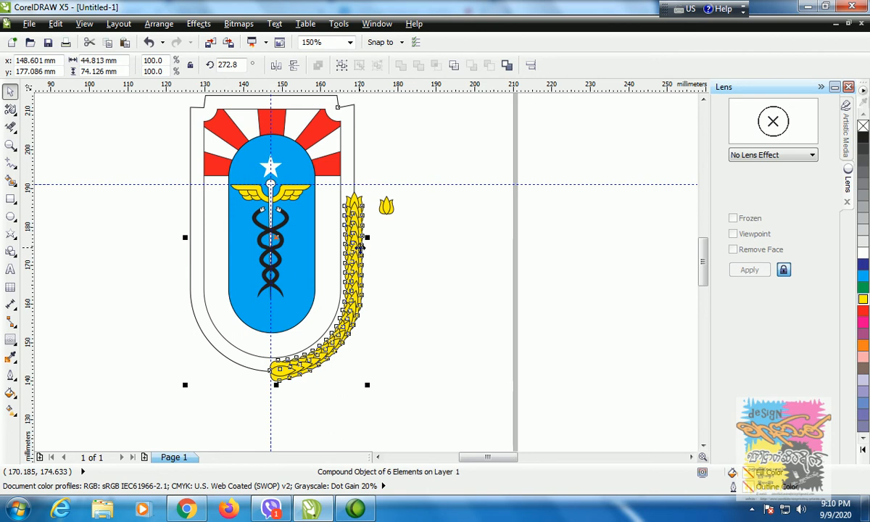
pyautogui.click(10, 339)
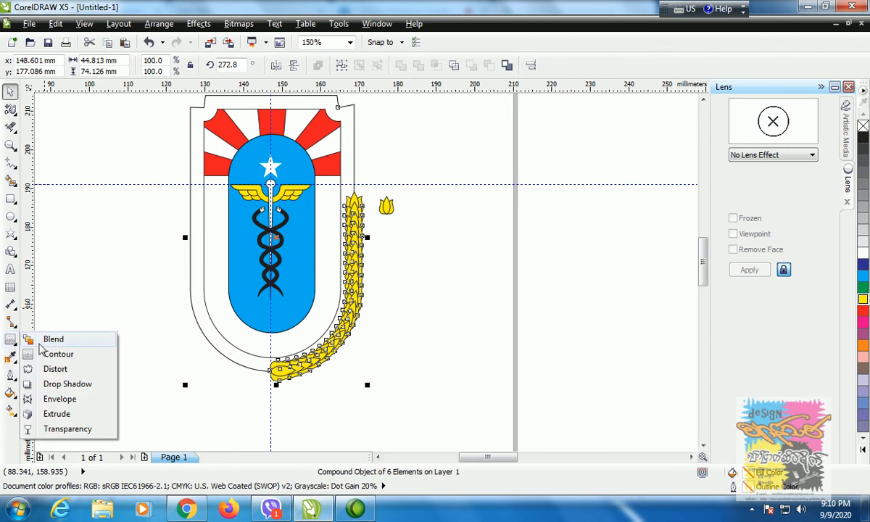
pyautogui.click(43, 342)
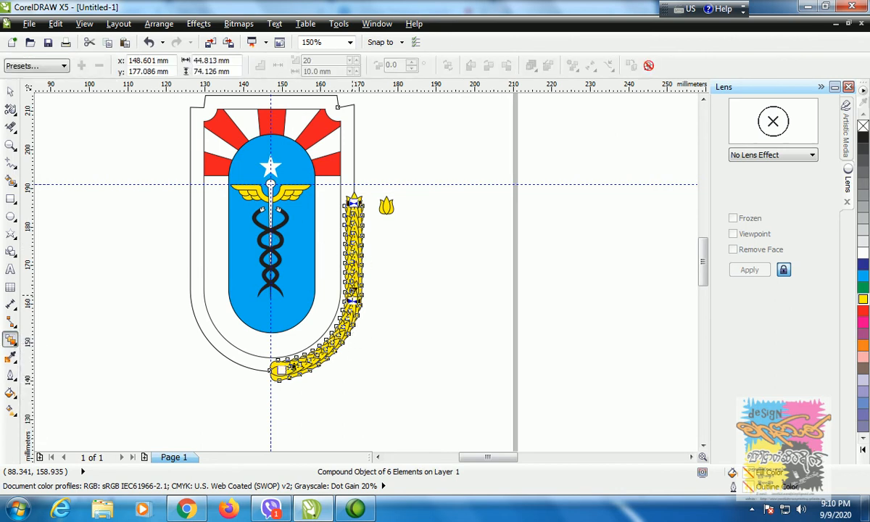
pyautogui.moveTo(353, 301); pyautogui.dragTo(353, 307)
# - Undo the recent flower adjustments and the split to return to the single flower blend
pyautogui.hotkey('ctrl', 'z')
pyautogui.hotkey('ctrl', 'z')
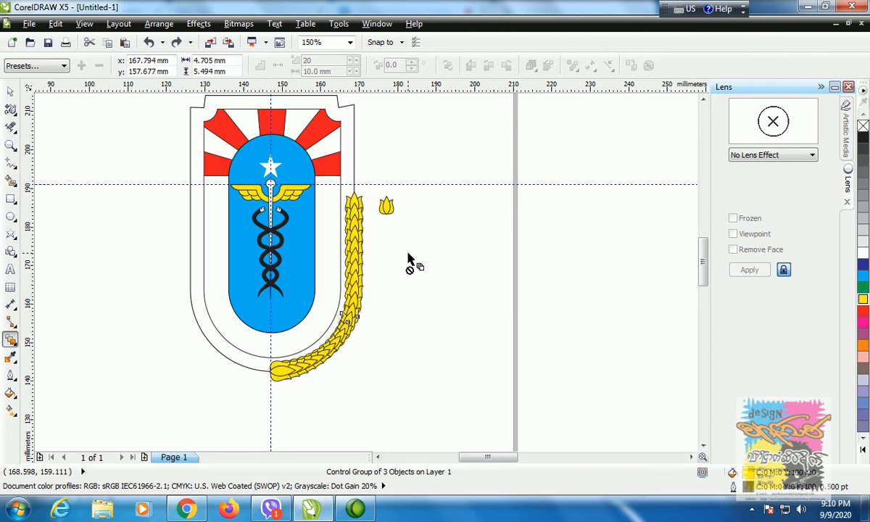
pyautogui.hotkey('ctrl', 'z')
pyautogui.hotkey('ctrl', 'shift', 'z')
pyautogui.hotkey('ctrl', 'shift', 'z')
pyautogui.hotkey('ctrl', 'shift', 'z')
pyautogui.hotkey('ctrl', 'shift', 'z')
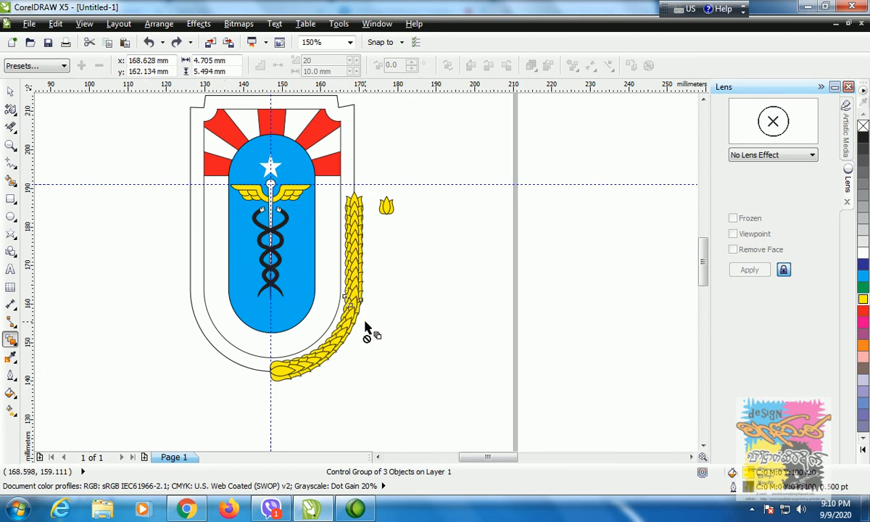
pyautogui.hotkey('ctrl', 'z')
pyautogui.hotkey('ctrl', 'z')
pyautogui.hotkey('ctrl', 'z')
pyautogui.hotkey('ctrl', 'z')
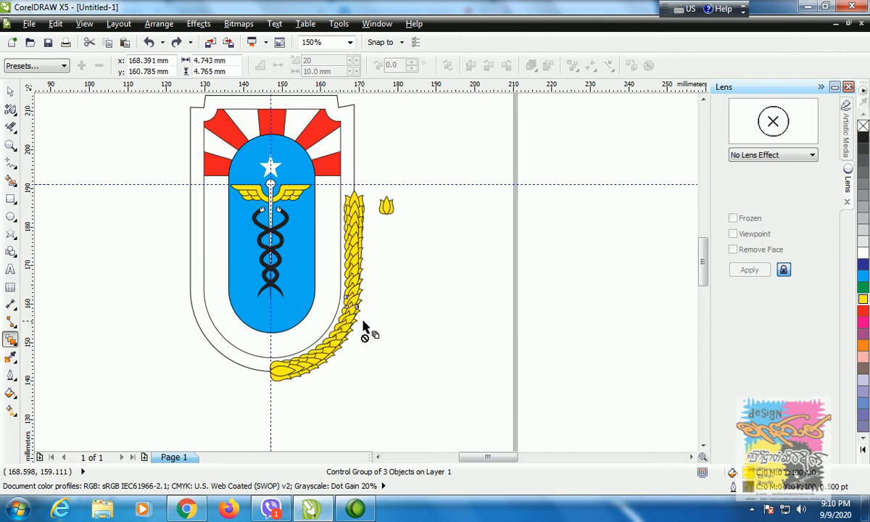
# - Split the flower blend at a flower on the shield's lower-right bend
pyautogui.click(360, 315)
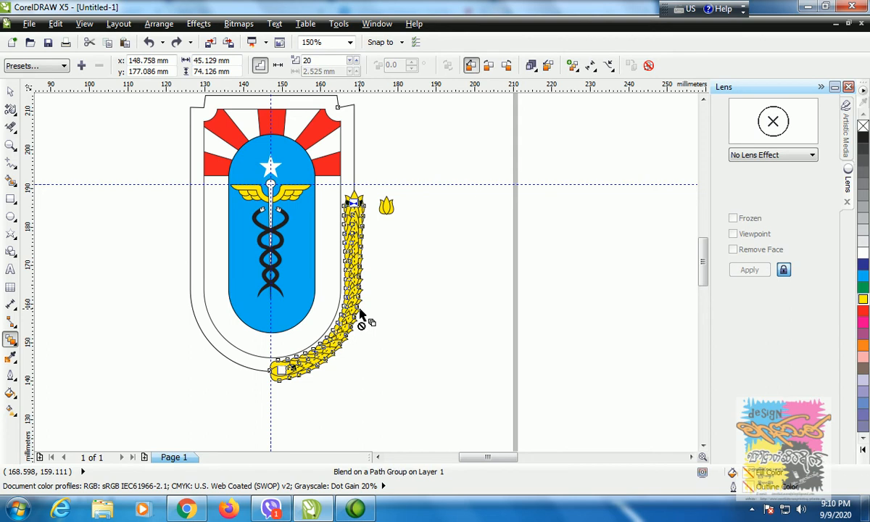
pyautogui.click(607, 65)
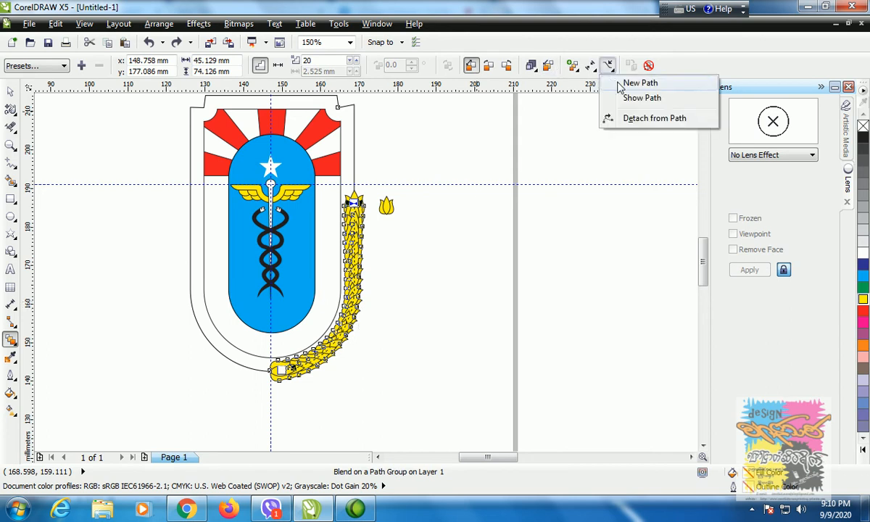
pyautogui.click(516, 67)
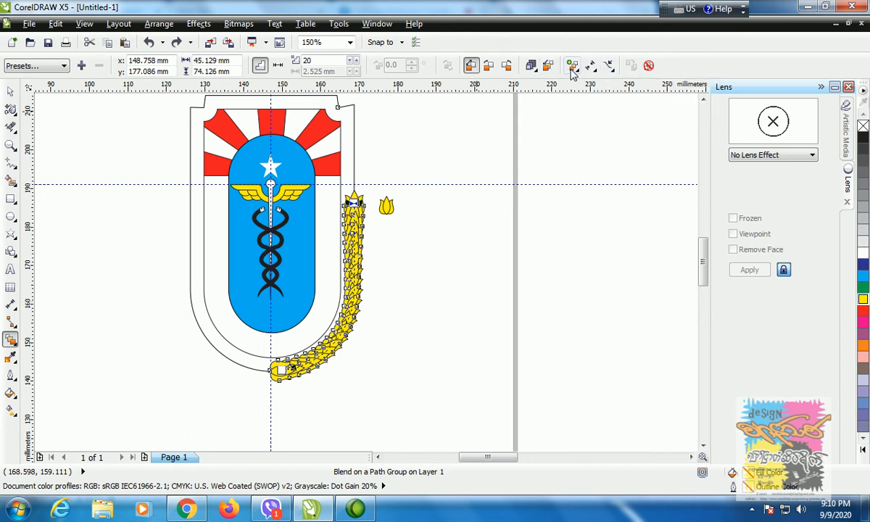
pyautogui.click(572, 66)
pyautogui.click(576, 111)
pyautogui.click(348, 321)
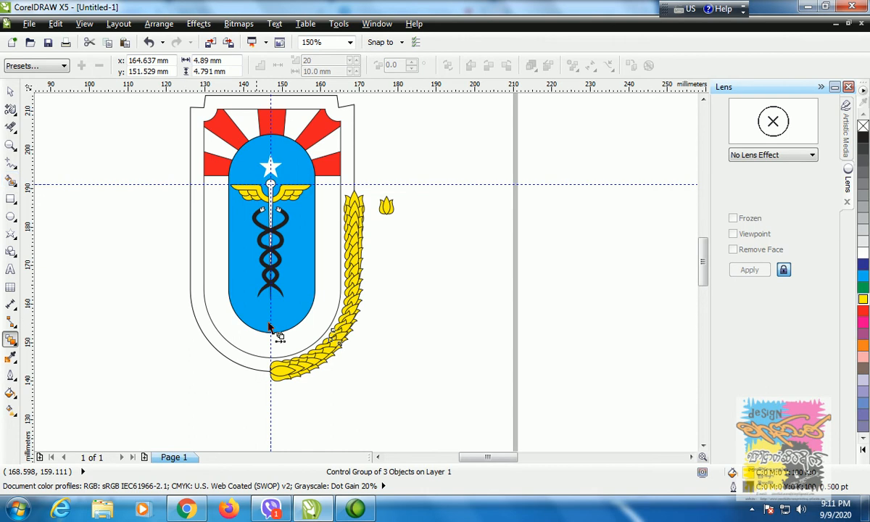
pyautogui.click(342, 350)
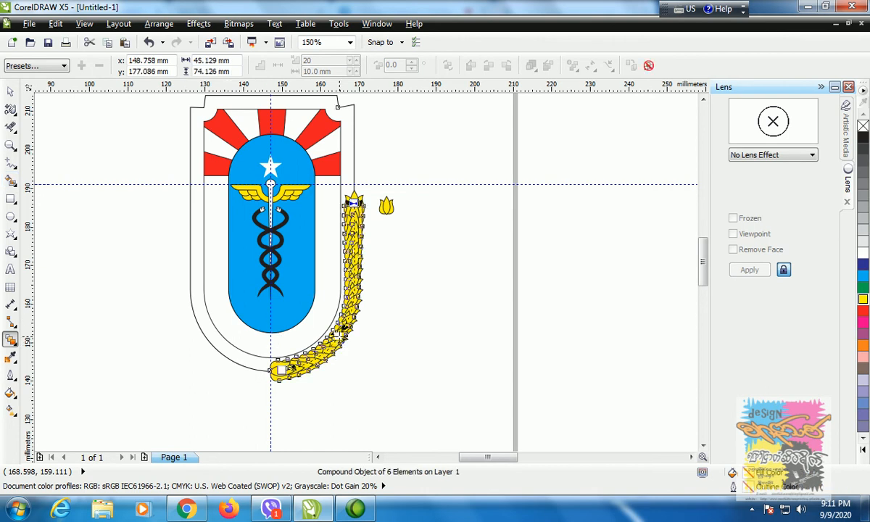
# - Rotate the split flower on the lower-right bend to about 24.3° so it follows the curve
pyautogui.click(10, 92)
pyautogui.click(387, 355)
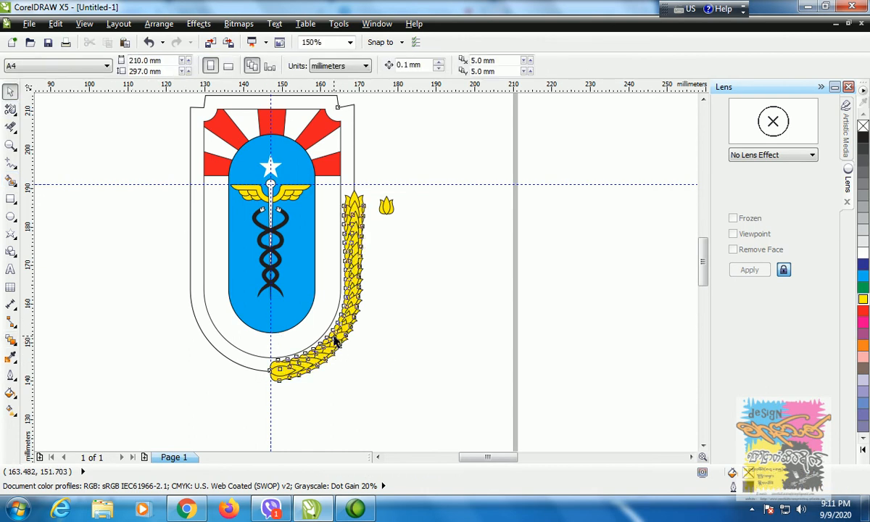
pyautogui.click(336, 340)
pyautogui.scroll(1, 336, 341)
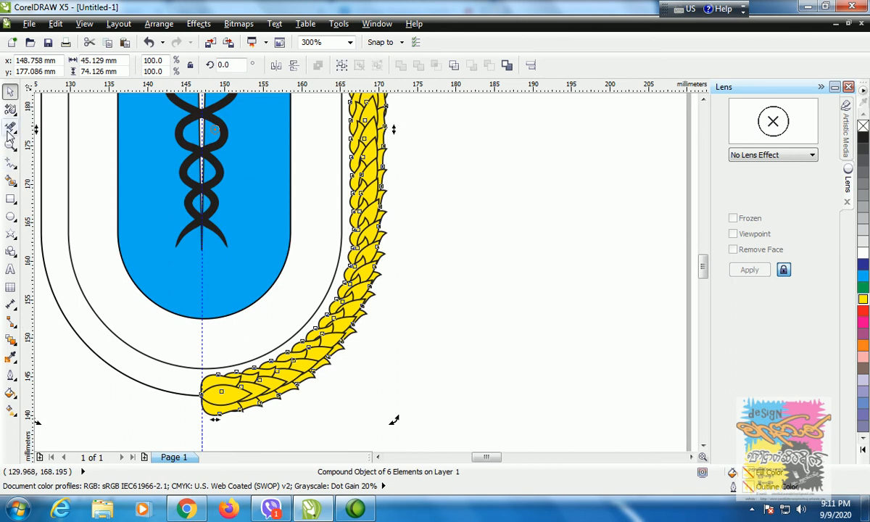
pyautogui.click(11, 339)
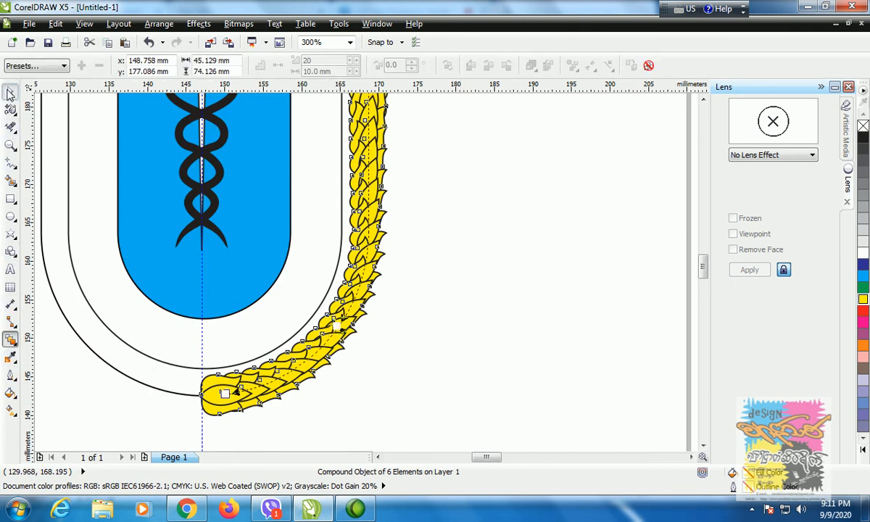
pyautogui.click(10, 92)
pyautogui.click(424, 349)
pyautogui.click(335, 330)
pyautogui.click(365, 331)
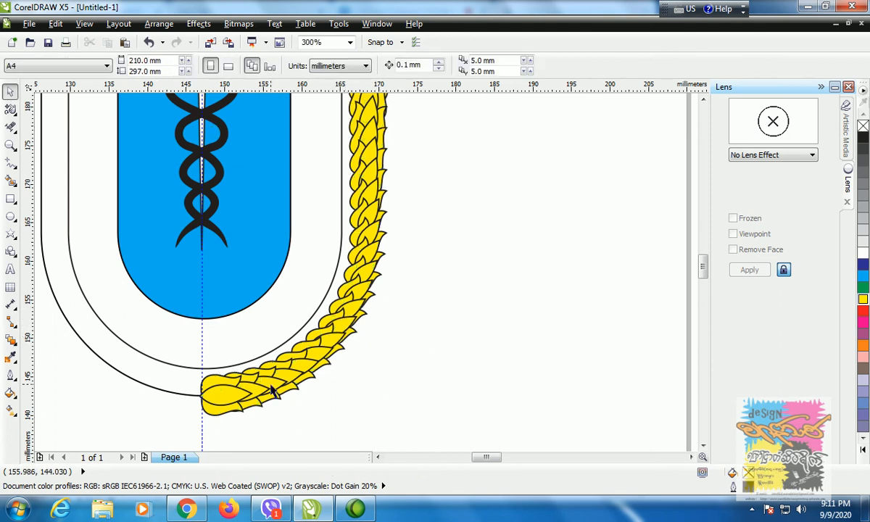
pyautogui.moveTo(413, 259); pyautogui.dragTo(289, 387)
pyautogui.click(336, 326)
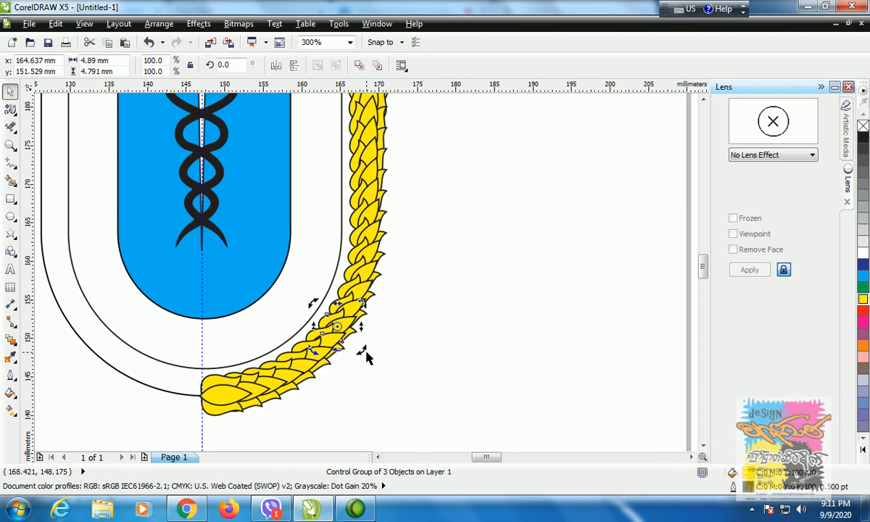
pyautogui.moveTo(363, 349); pyautogui.dragTo(371, 345)
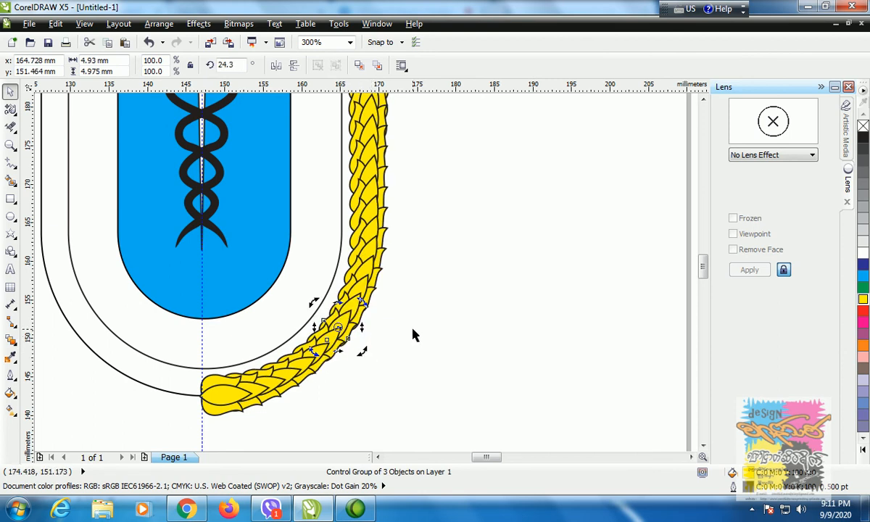
# - Enlarge the split flower on the lower-right bend to about 115.9%, roughly 5.7 × 5.8 mm
pyautogui.click(365, 341)
pyautogui.click(356, 335)
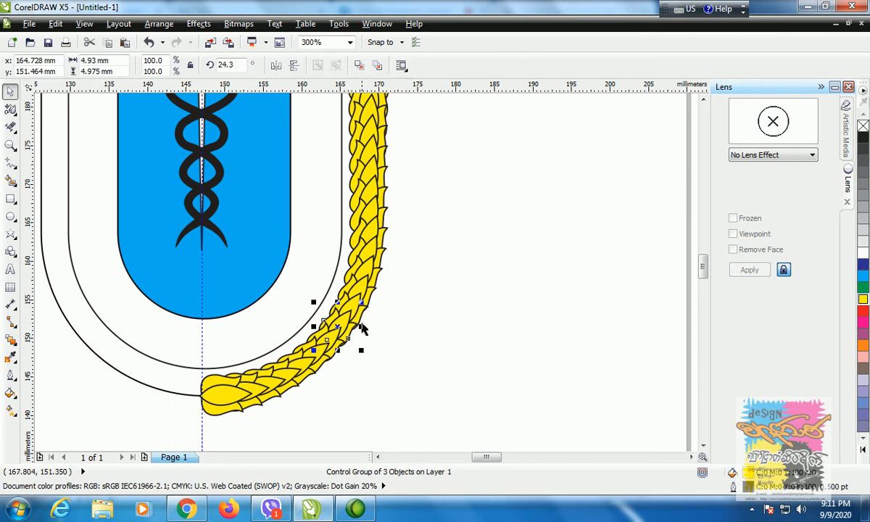
pyautogui.moveTo(361, 301); pyautogui.dragTo(366, 299)
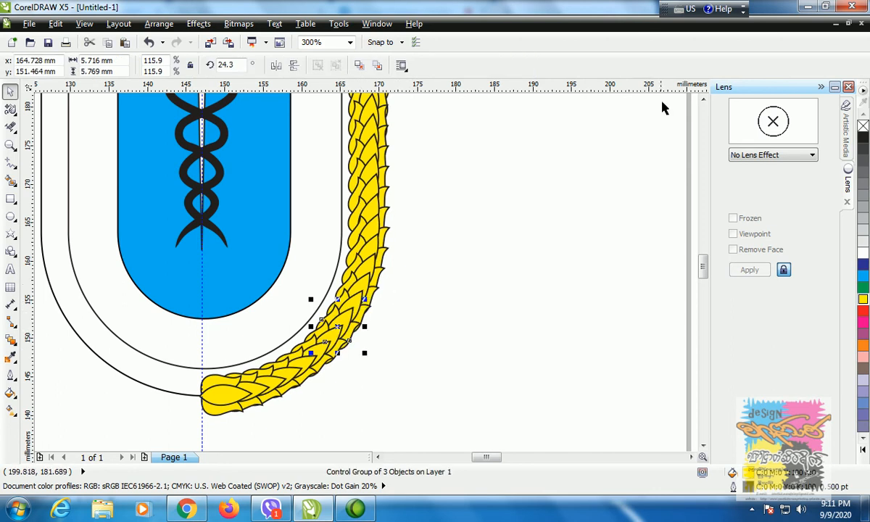
# - Examine the garland's flower shapes and spacing from the lower bend up to its tip
pyautogui.scroll(5, 661, 107)
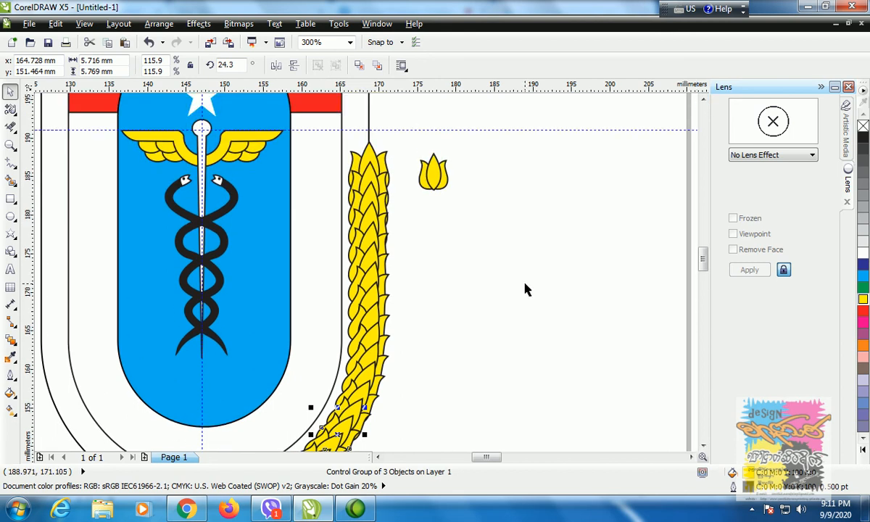
pyautogui.click(356, 303)
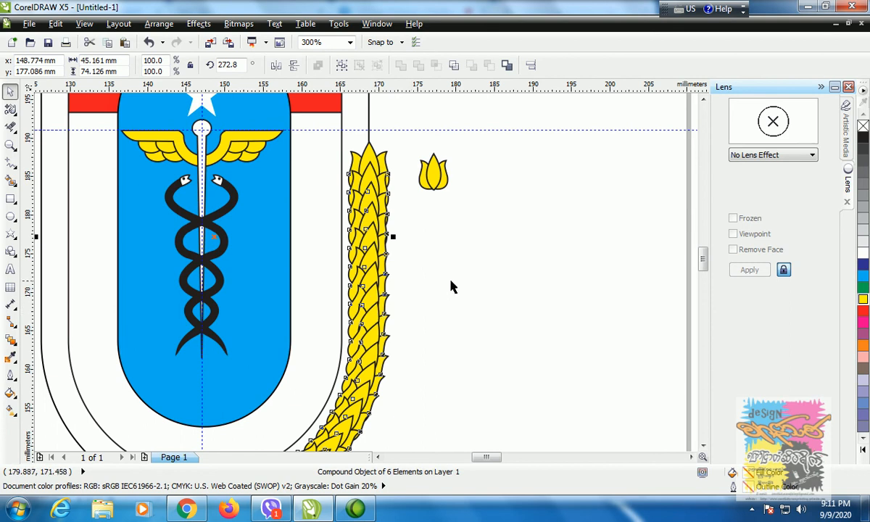
pyautogui.click(431, 311)
pyautogui.scroll(-1, 369, 345)
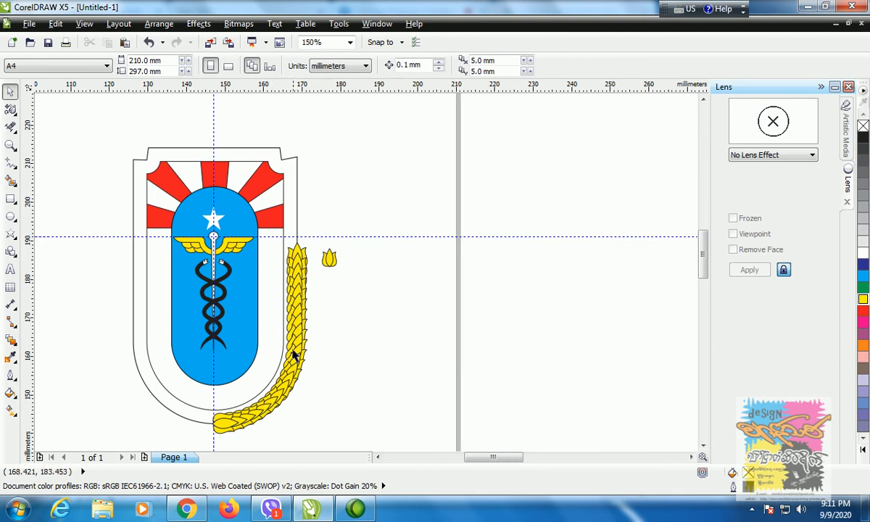
pyautogui.scroll(1, 293, 353)
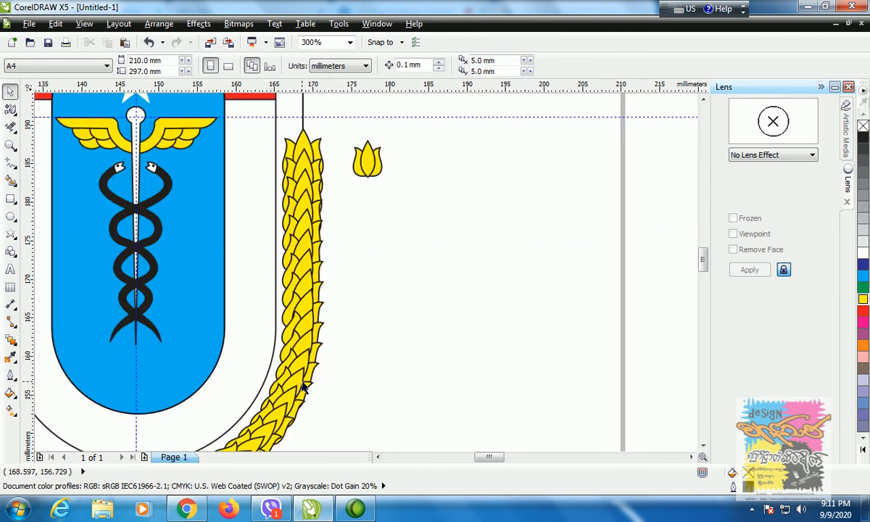
pyautogui.click(285, 398)
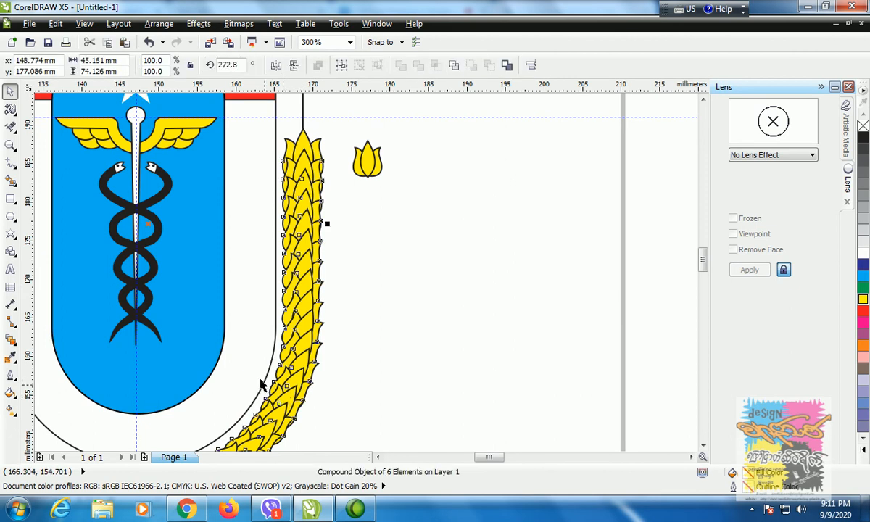
# - Break the flower blend apart and ungroup the garland's upper run into separate flowers
pyautogui.click(159, 23)
pyautogui.press('Escape')
pyautogui.click(349, 399)
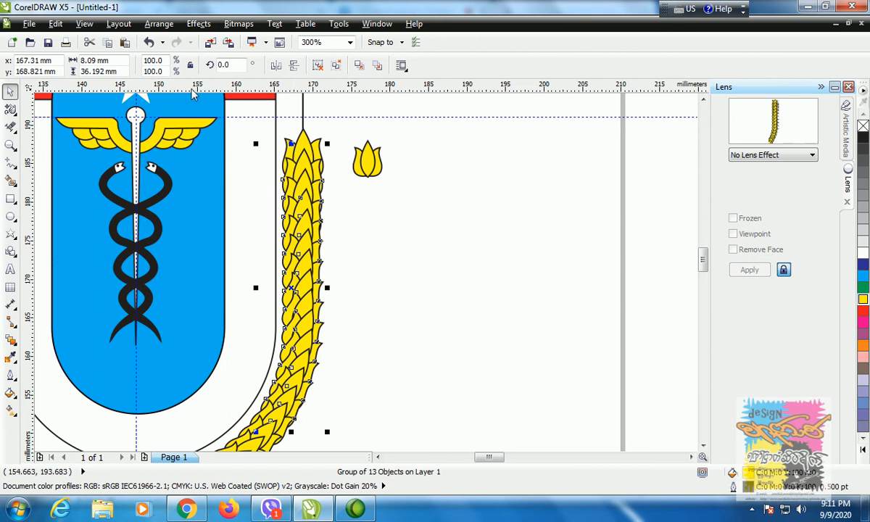
pyautogui.click(159, 24)
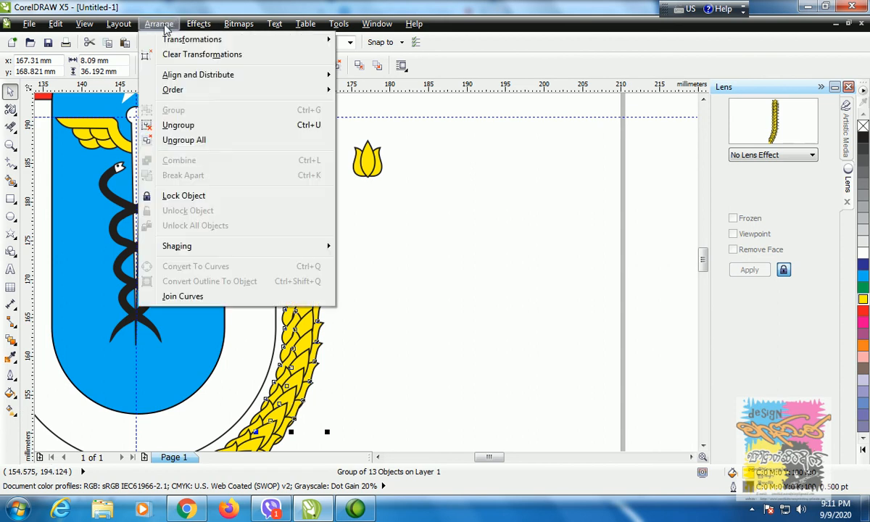
pyautogui.click(179, 124)
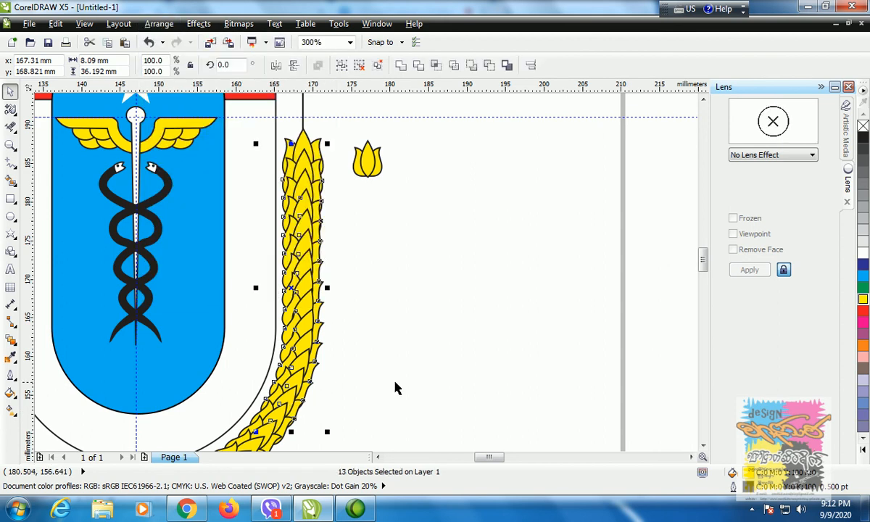
# - Rotate the lowest two flowers of the ungrouped run slightly counterclockwise so they follow the outline's bend
pyautogui.click(398, 388)
pyautogui.click(289, 407)
pyautogui.click(289, 407)
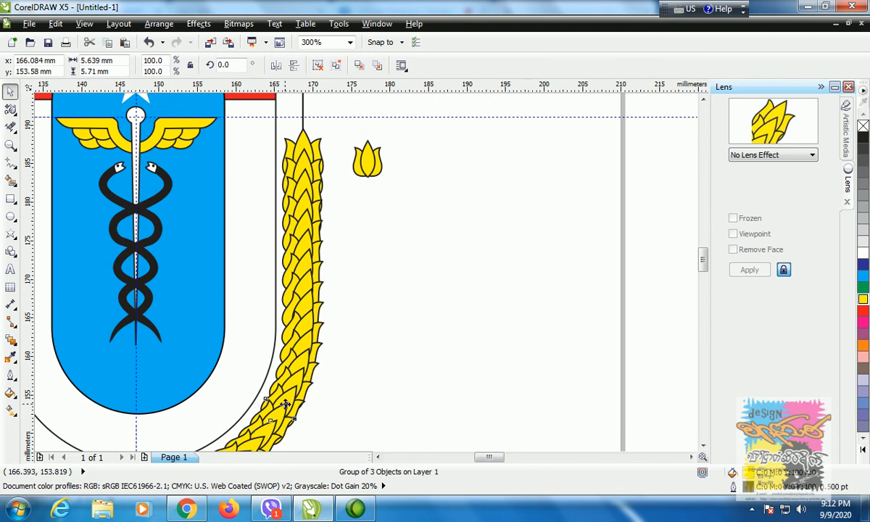
pyautogui.moveTo(309, 379); pyautogui.dragTo(307, 377)
pyautogui.click(349, 395)
pyautogui.click(294, 391)
pyautogui.click(336, 392)
pyautogui.click(293, 386)
pyautogui.click(290, 389)
pyautogui.moveTo(316, 360); pyautogui.dragTo(311, 356)
# - Rotate the flowers just above the bend counterclockwise so they line up with the garland's direction
pyautogui.click(358, 381)
pyautogui.click(297, 368)
pyautogui.click(297, 369)
pyautogui.moveTo(323, 345); pyautogui.dragTo(318, 322)
pyautogui.click(352, 353)
pyautogui.click(305, 360)
pyautogui.click(302, 351)
pyautogui.click(335, 332)
pyautogui.click(307, 330)
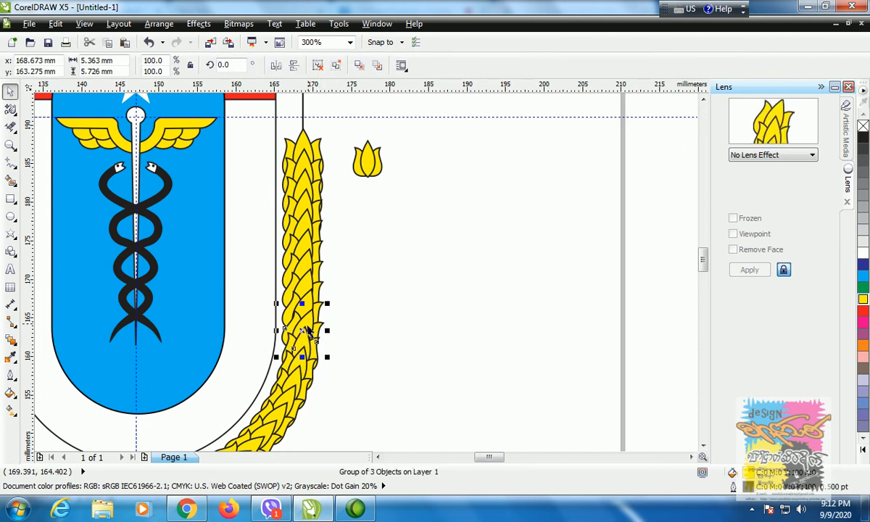
pyautogui.click(305, 330)
pyautogui.moveTo(324, 304); pyautogui.dragTo(318, 302)
pyautogui.click(350, 299)
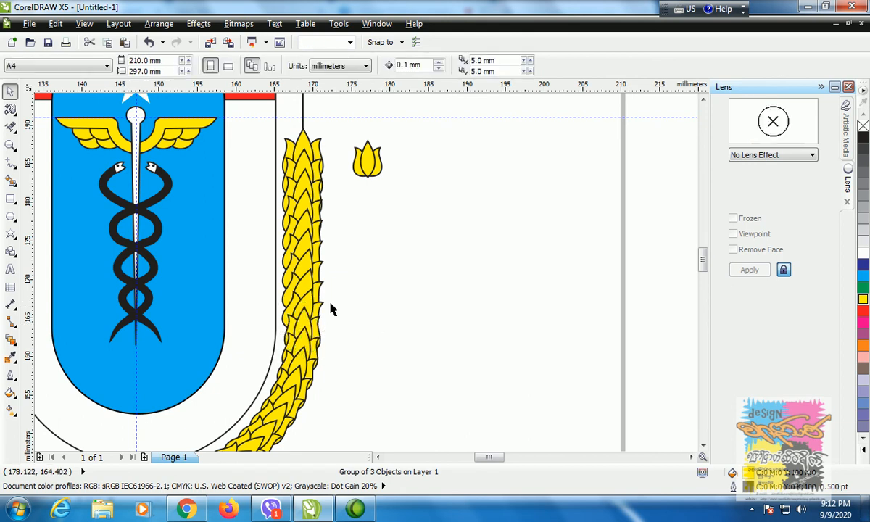
# - Straighten the next two flowers on the lower vertical stretch, turning the upper one by about 14.5°
pyautogui.click(312, 306)
pyautogui.click(312, 306)
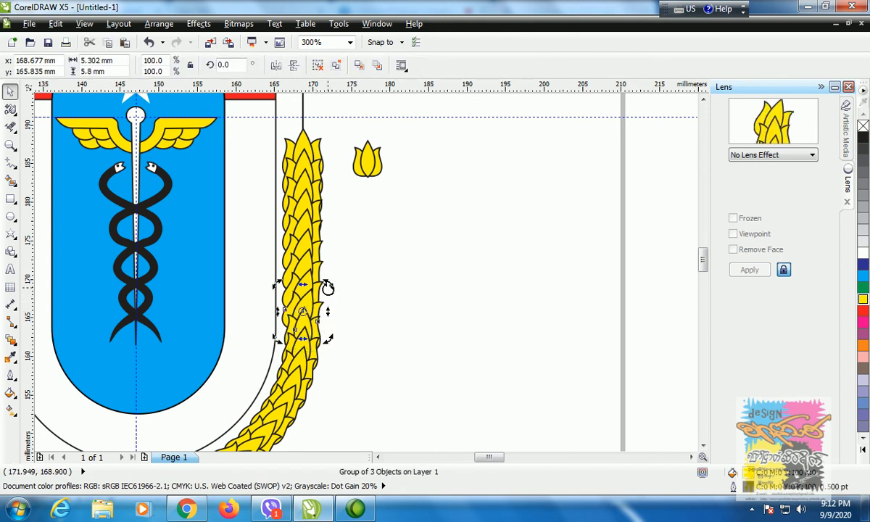
pyautogui.moveTo(326, 285); pyautogui.dragTo(317, 285)
pyautogui.click(408, 316)
pyautogui.click(317, 307)
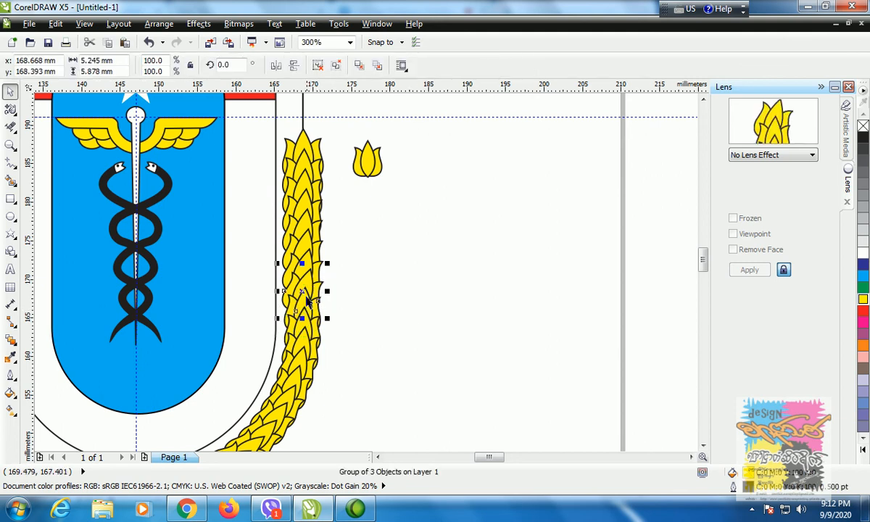
pyautogui.click(305, 295)
pyautogui.moveTo(328, 267); pyautogui.dragTo(320, 261)
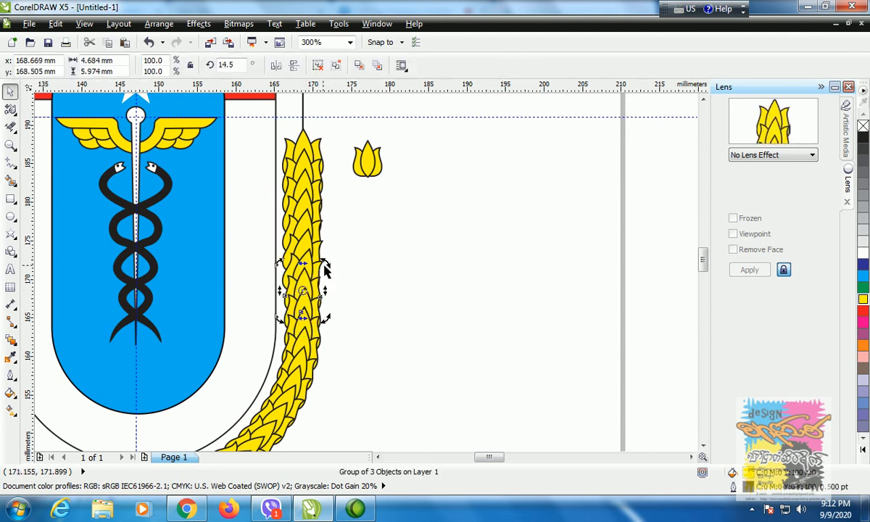
pyautogui.click(360, 295)
# - Rotate the remaining tilted flowers in the middle and upper vertical stretch counterclockwise until they point straight up
pyautogui.click(307, 256)
pyautogui.click(307, 256)
pyautogui.click(308, 268)
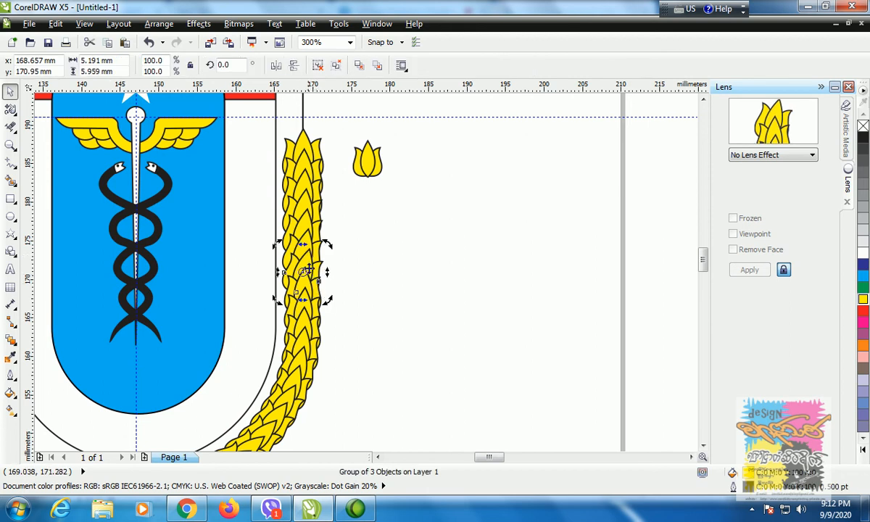
pyautogui.moveTo(326, 246); pyautogui.dragTo(320, 240)
pyautogui.click(321, 241)
pyautogui.click(307, 248)
pyautogui.click(307, 248)
pyautogui.moveTo(326, 226); pyautogui.dragTo(317, 226)
pyautogui.click(357, 247)
pyautogui.click(307, 217)
pyautogui.click(305, 232)
pyautogui.moveTo(327, 207); pyautogui.dragTo(322, 202)
pyautogui.click(373, 248)
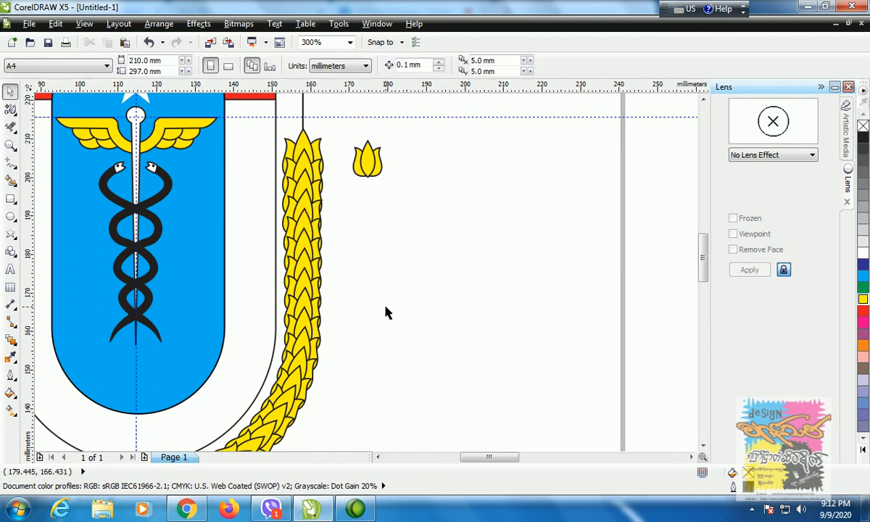
# - Select all the flowers of the garland from tip to base and group them
pyautogui.scroll(-1, 385, 312)
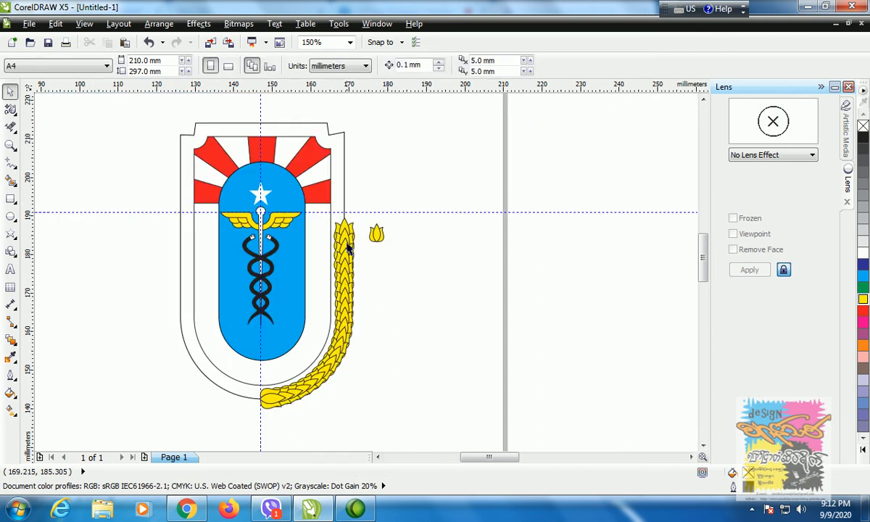
pyautogui.moveTo(362, 217); pyautogui.dragTo(257, 441)
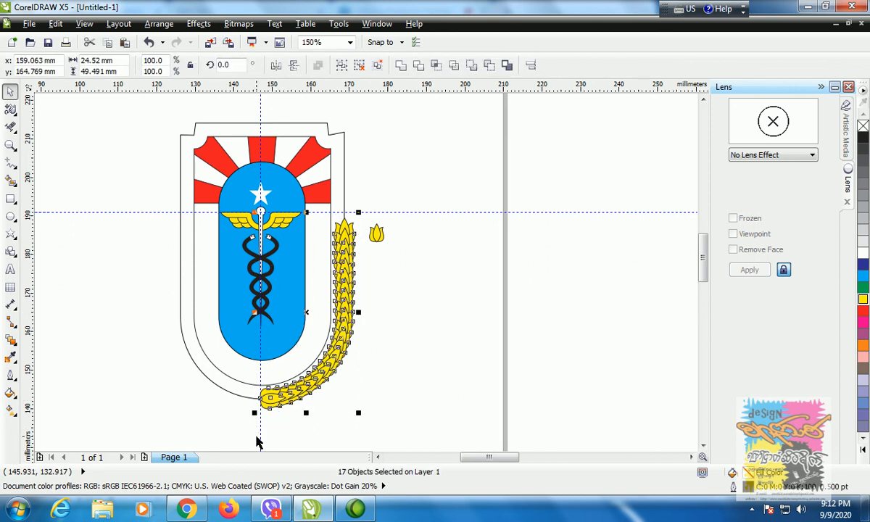
pyautogui.hotkey('ctrl', 'g')
pyautogui.click(266, 412)
# - Draw a 3-point curve about 7 × 5.1 mm from the garland's base down to the left as its stem
pyautogui.scroll(2, 266, 412)
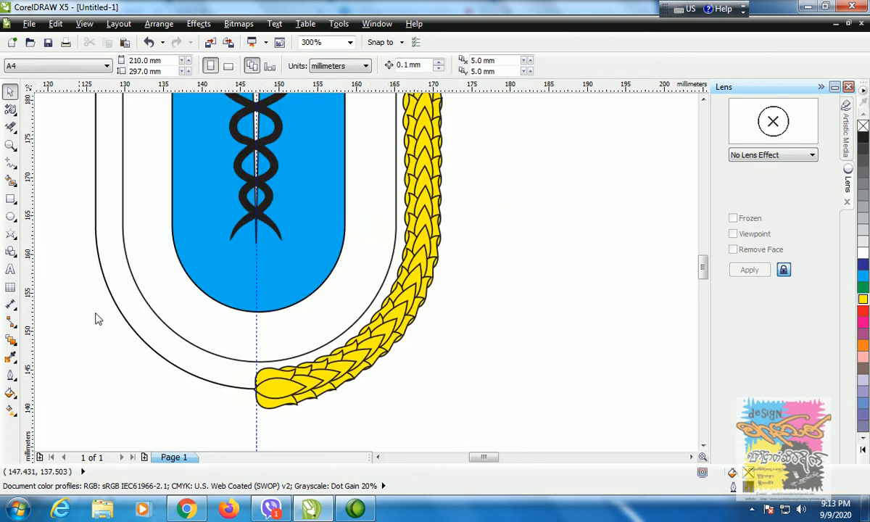
pyautogui.click(12, 166)
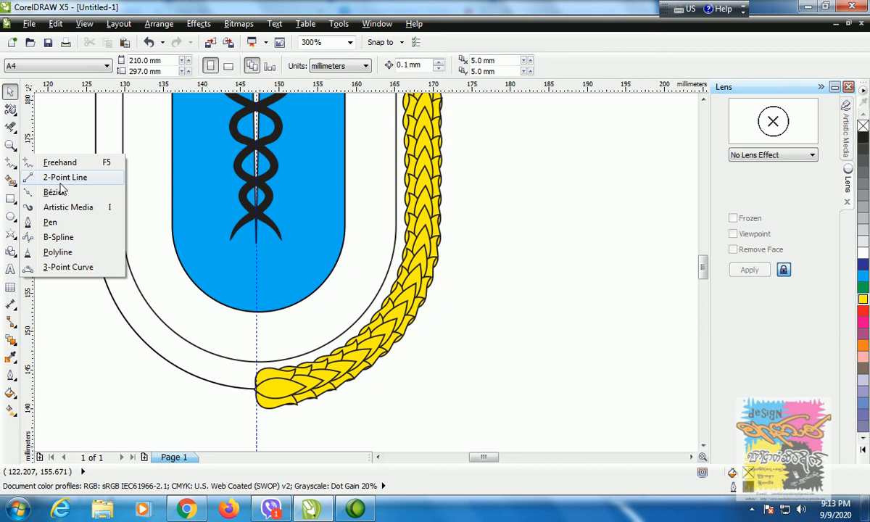
pyautogui.click(72, 267)
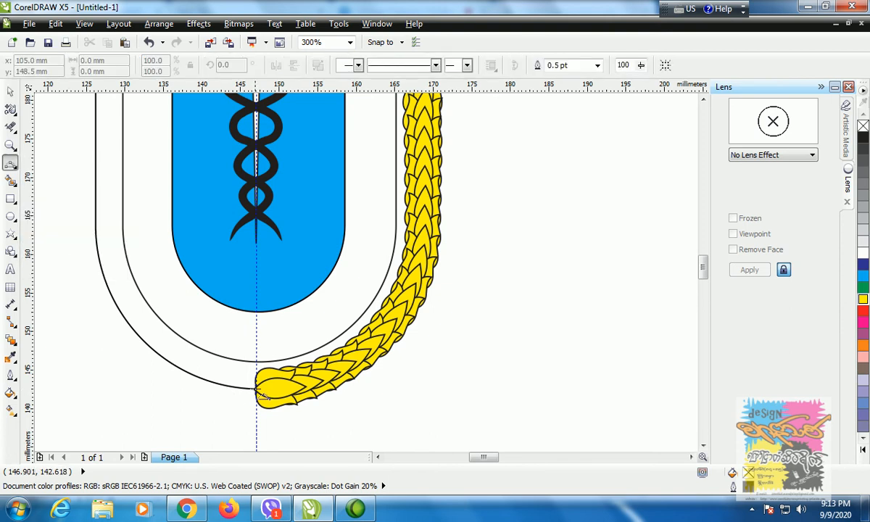
pyautogui.moveTo(257, 391); pyautogui.dragTo(202, 427)
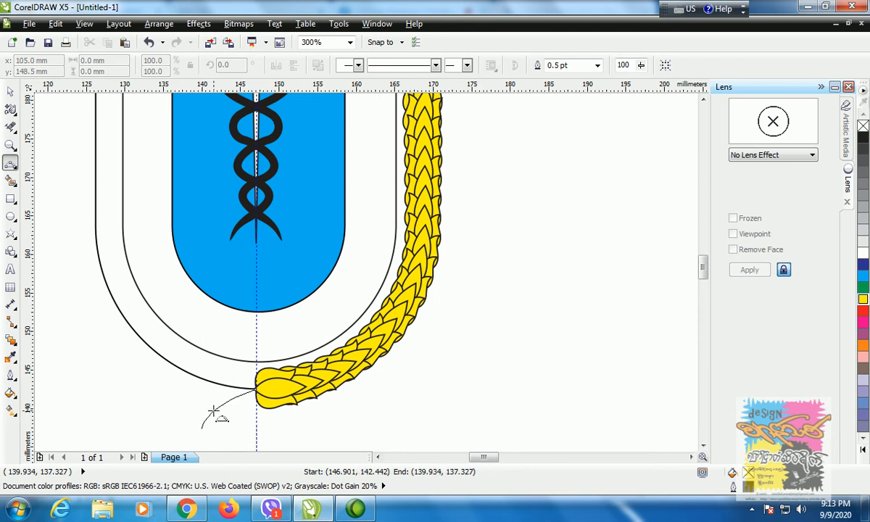
pyautogui.click(227, 407)
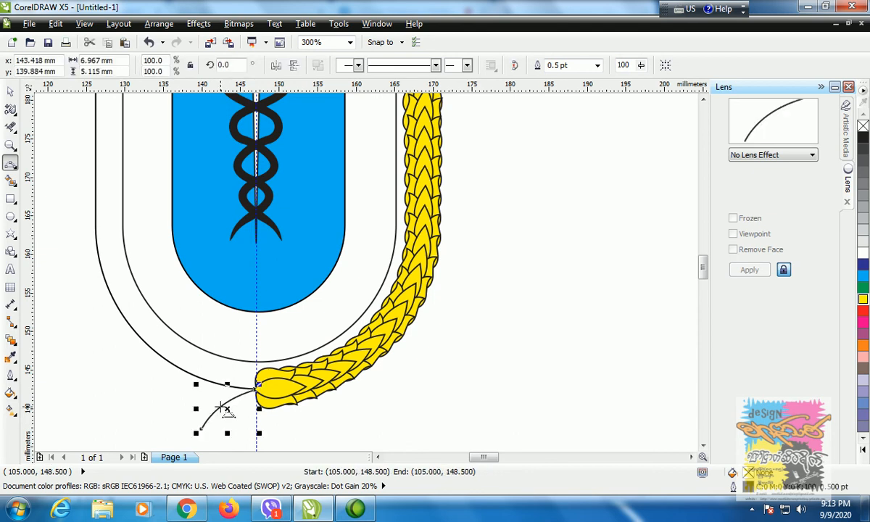
# - Set the stem curve's outline width to 3.0 pt and convert the outline to an object
pyautogui.click(597, 66)
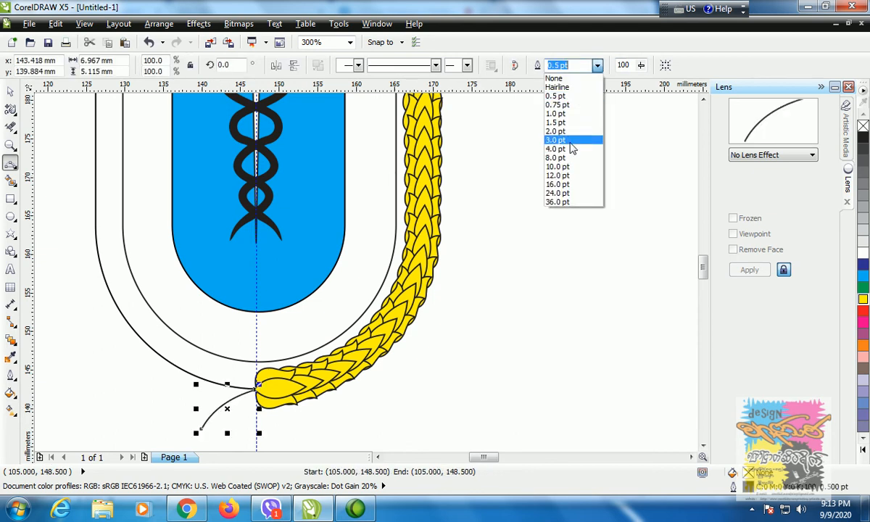
pyautogui.click(556, 140)
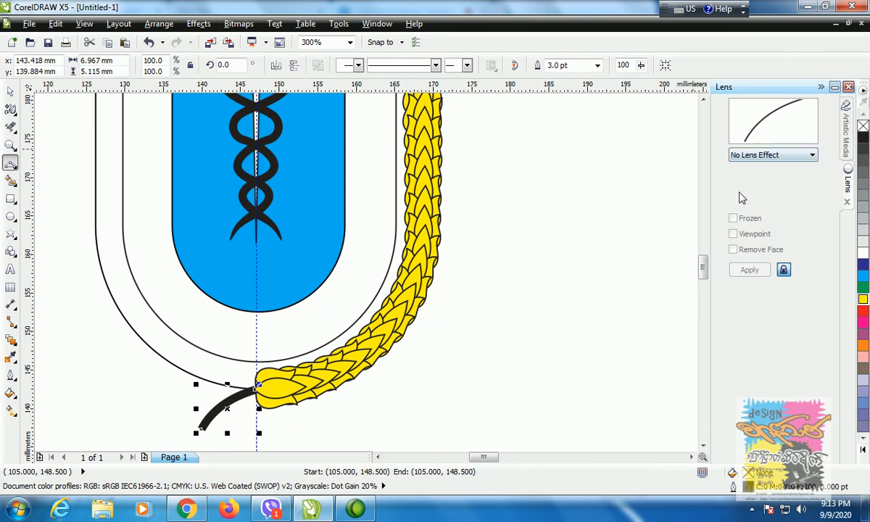
pyautogui.click(169, 25)
pyautogui.click(164, 274)
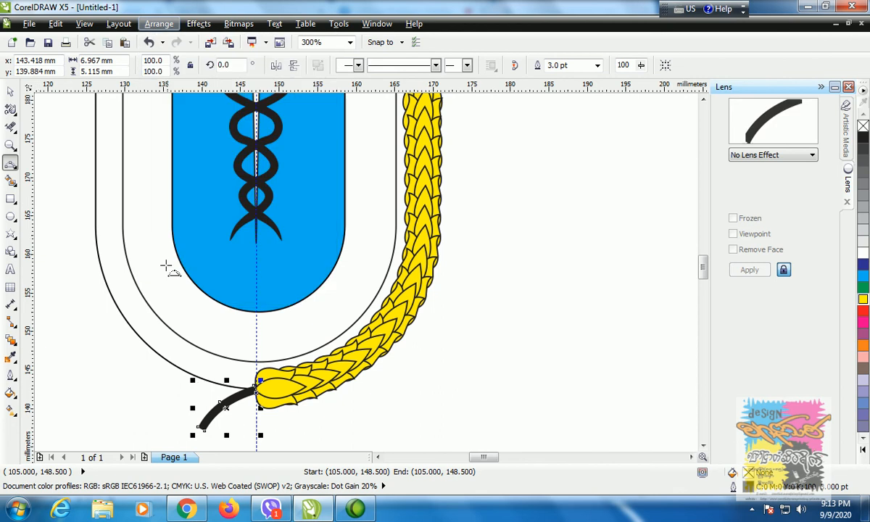
# - Reshape the stem's nodes so it tapers to a single pointed tip and its wide end meets the garland's base
pyautogui.scroll(1, 207, 435)
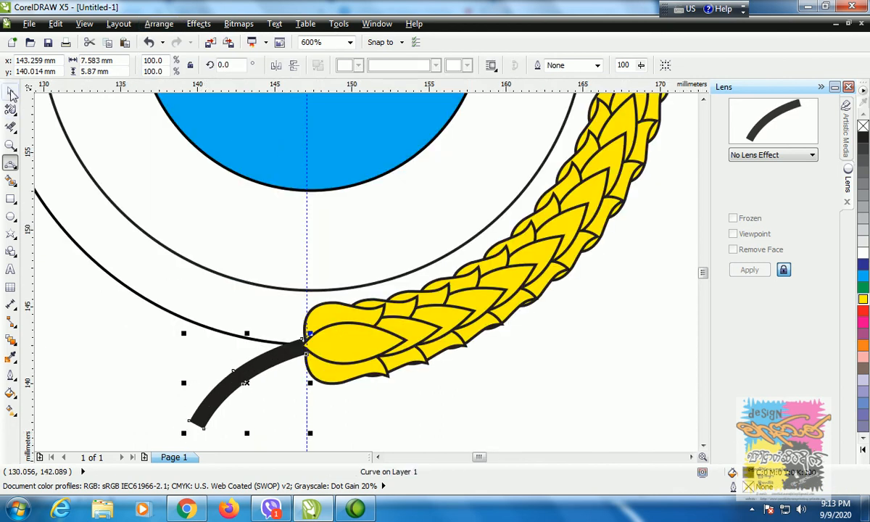
pyautogui.click(11, 117)
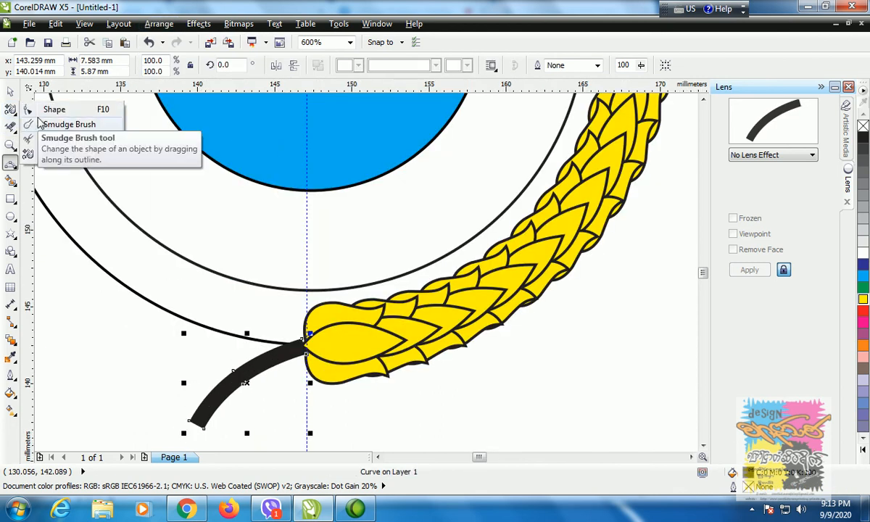
pyautogui.click(52, 110)
pyautogui.doubleClick(205, 430)
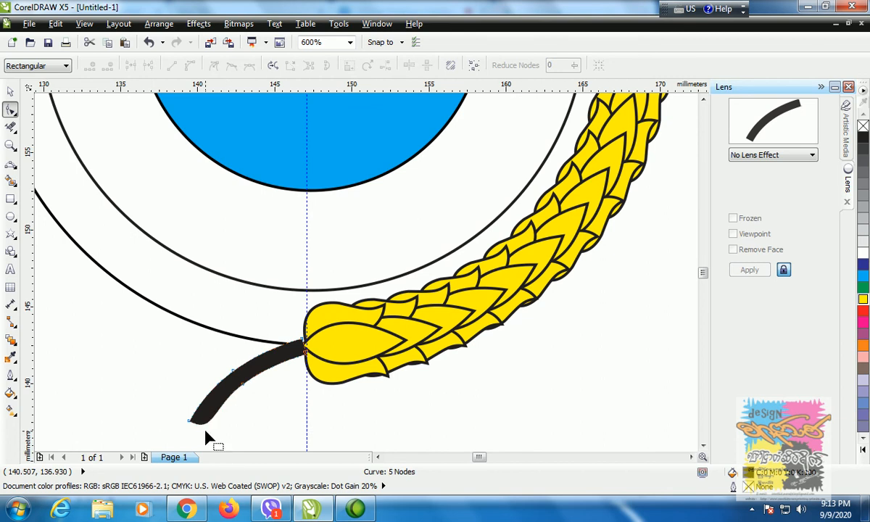
pyautogui.click(242, 383)
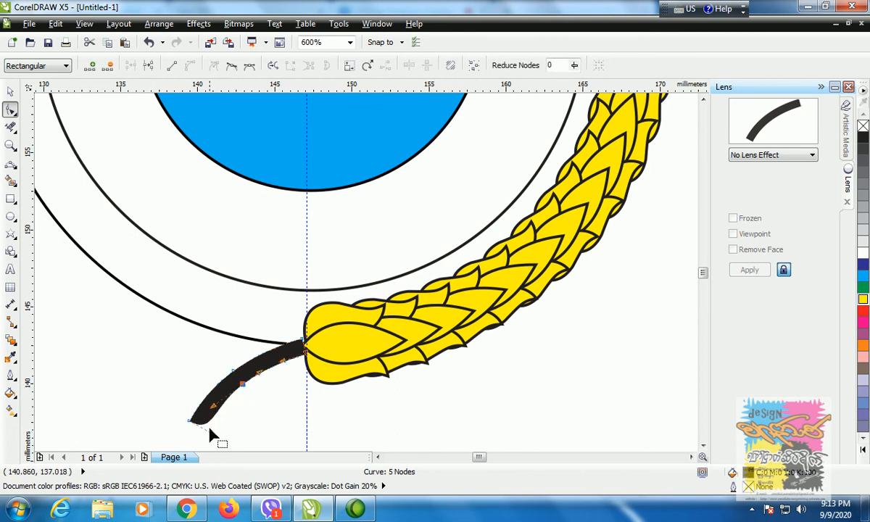
pyautogui.moveTo(214, 437); pyautogui.dragTo(215, 406)
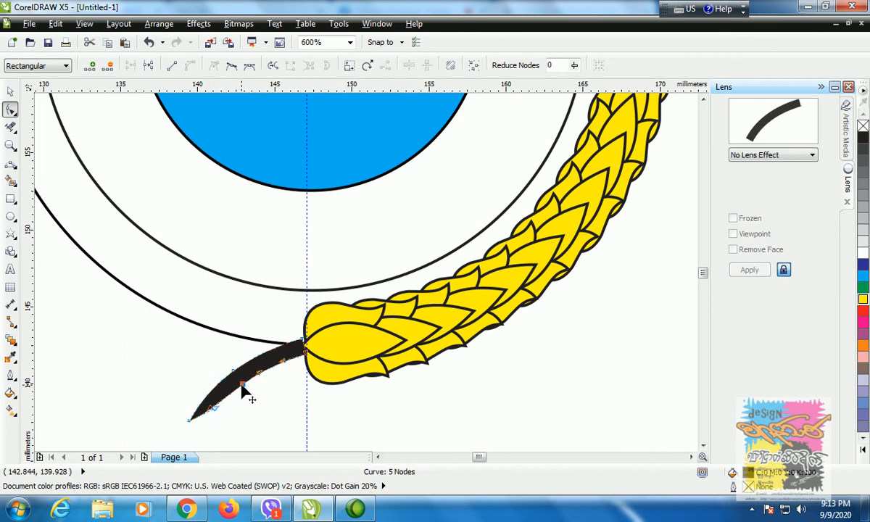
pyautogui.moveTo(302, 338); pyautogui.dragTo(305, 337)
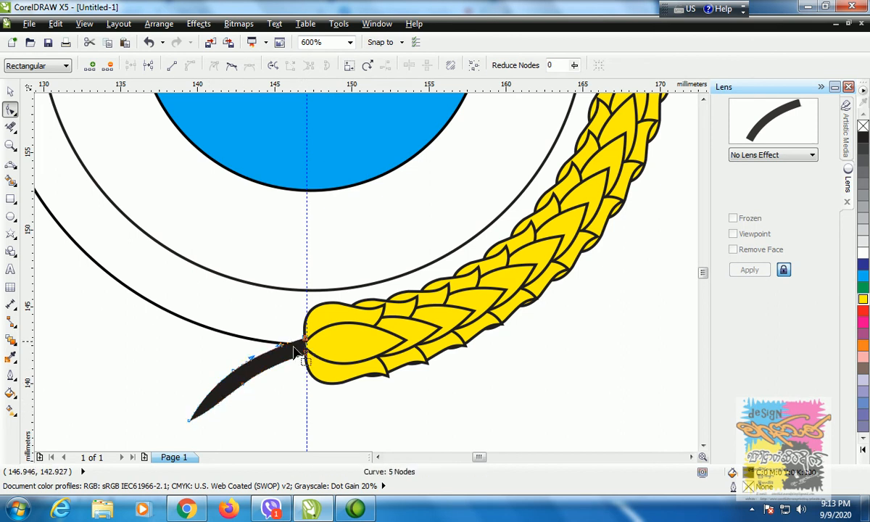
# - Fill the stem yellow with a black outline, and shift it slightly right to overlap the garland's base
pyautogui.click(10, 91)
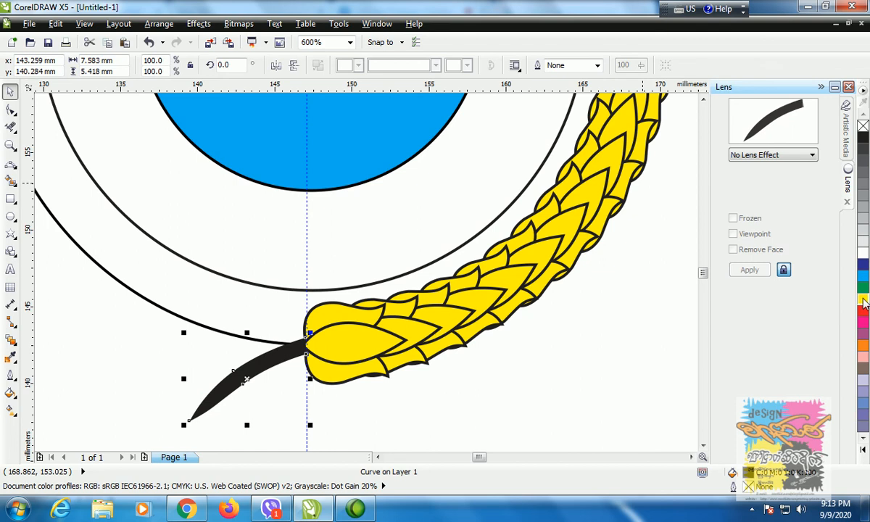
pyautogui.click(862, 299)
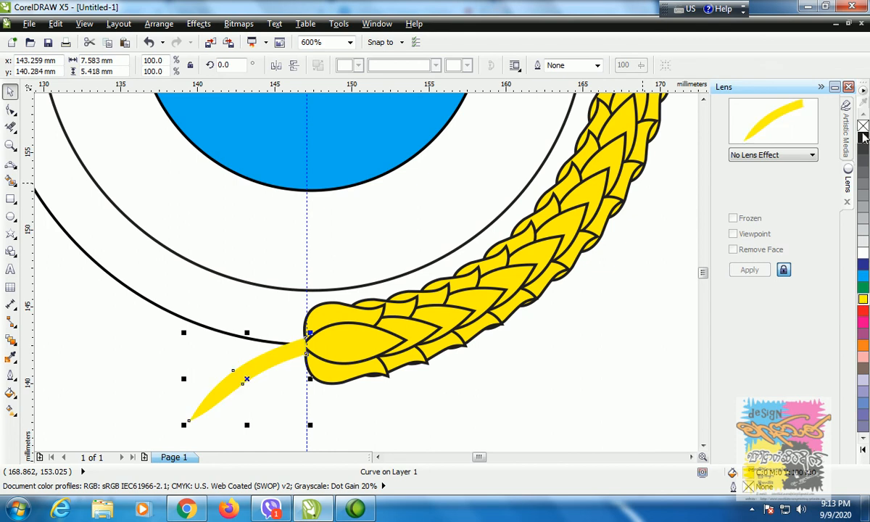
pyautogui.rightClick(863, 137)
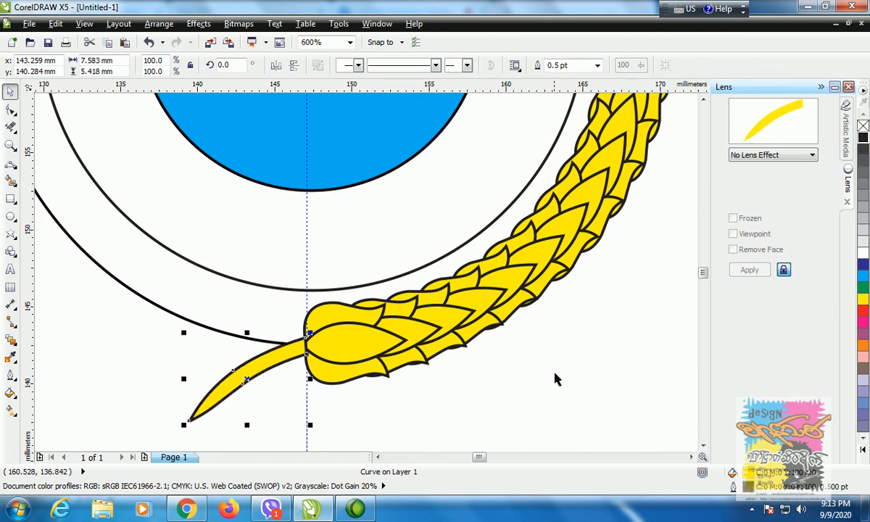
pyautogui.click(370, 401)
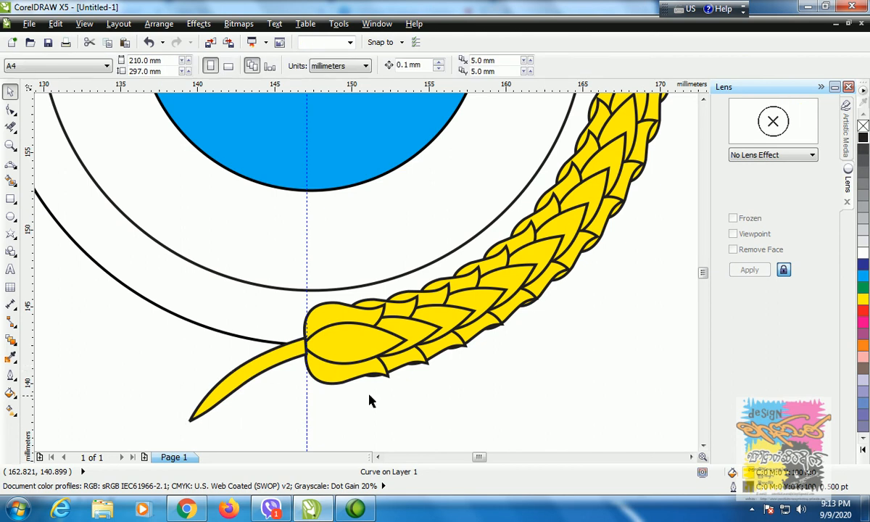
pyautogui.click(282, 357)
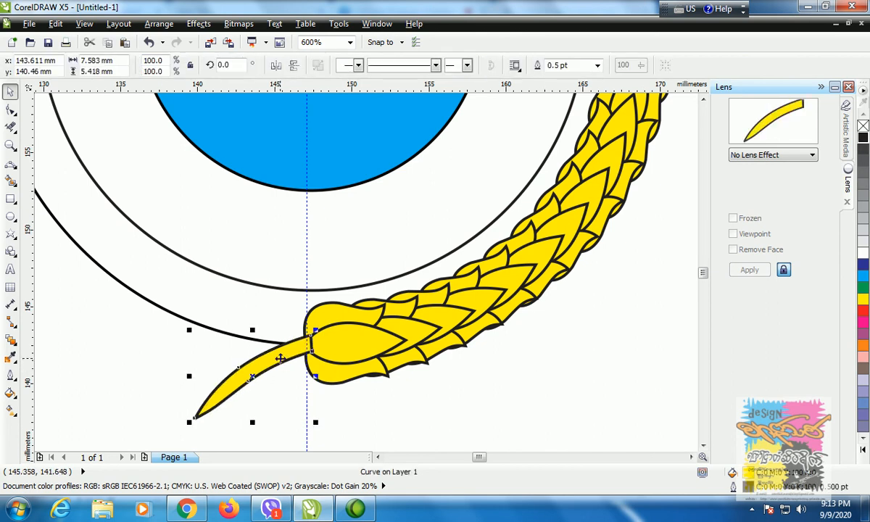
pyautogui.click(450, 407)
# - Delete the shield's outermost outline that guided the garland
pyautogui.scroll(-2, 404, 386)
pyautogui.scroll(-1, 404, 386)
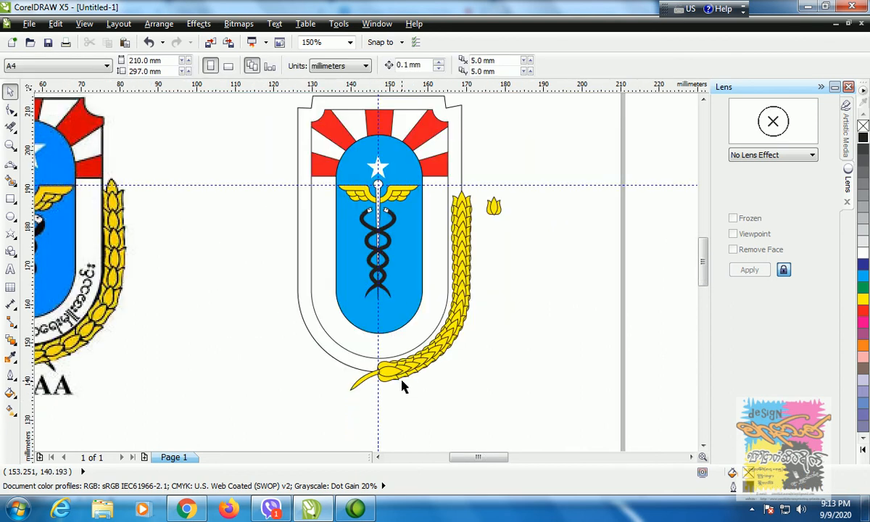
pyautogui.click(334, 364)
pyautogui.press('Escape')
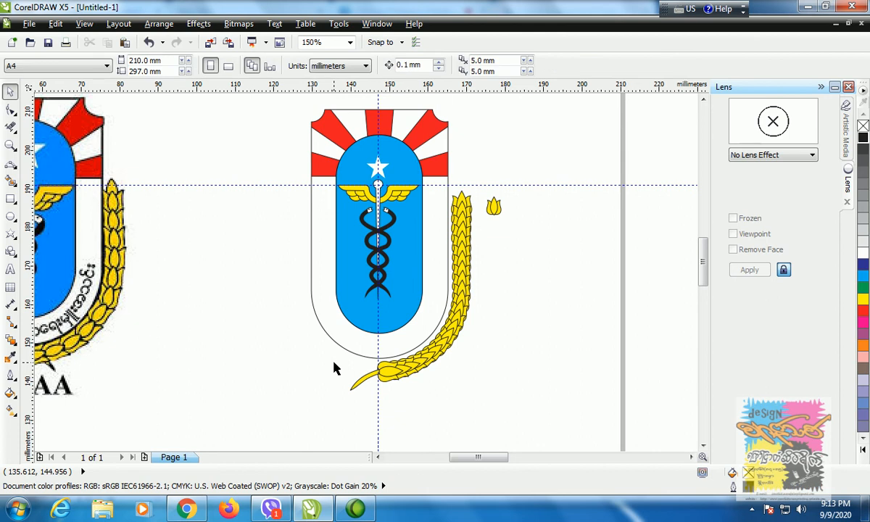
# - Group the yellow garland and its stem into one object, keeping the group in its original position
pyautogui.moveTo(481, 191); pyautogui.dragTo(408, 391)
pyautogui.moveTo(279, 216); pyautogui.dragTo(495, 414)
pyautogui.press('Escape')
pyautogui.moveTo(475, 182); pyautogui.dragTo(329, 413)
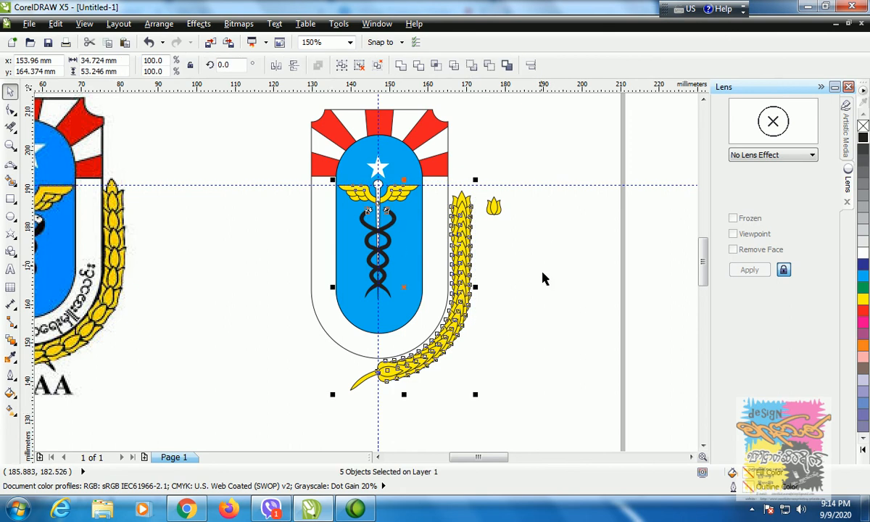
pyautogui.click(304, 177)
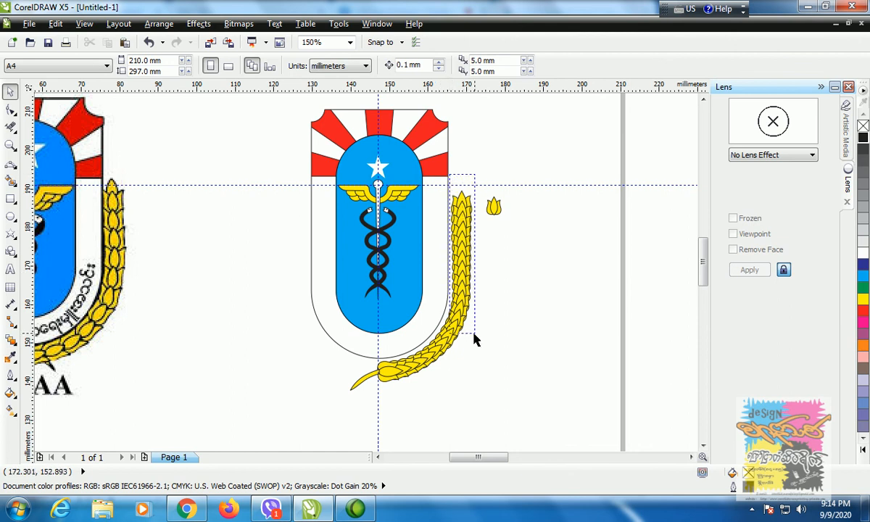
pyautogui.click(457, 296)
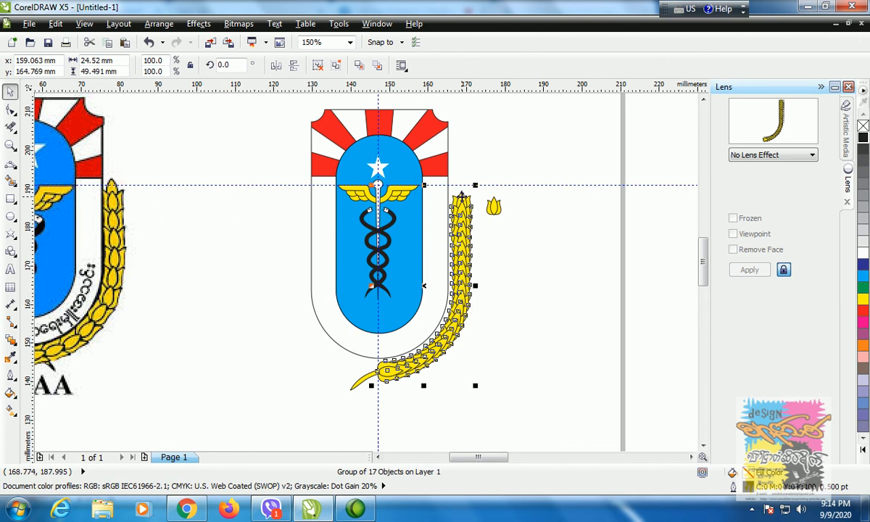
pyautogui.keyDown('shift'); pyautogui.click(357, 382); pyautogui.keyUp('shift')
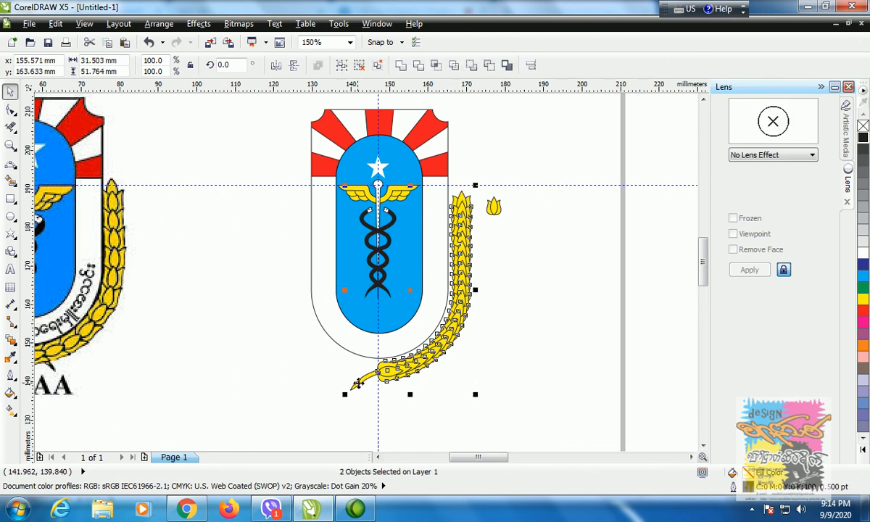
pyautogui.hotkey('ctrl', 'g')
pyautogui.click(499, 334)
pyautogui.click(472, 333)
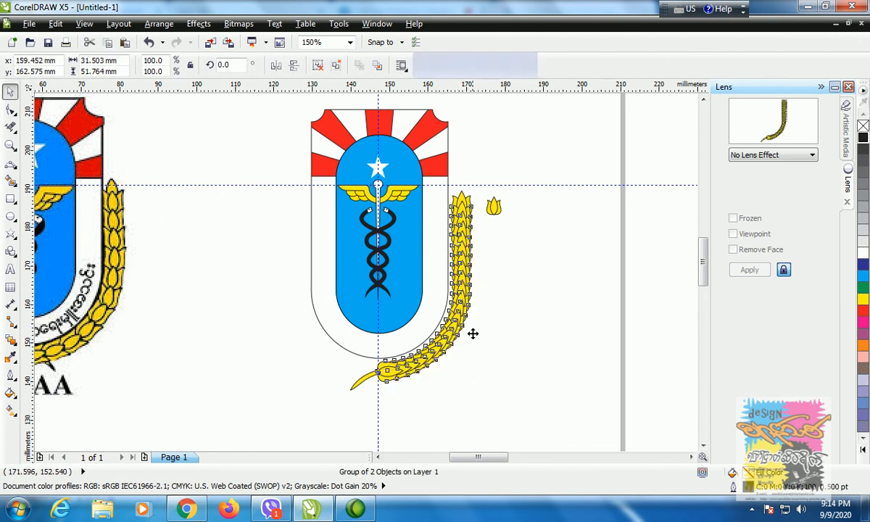
pyautogui.hotkey('ctrl', 'z')
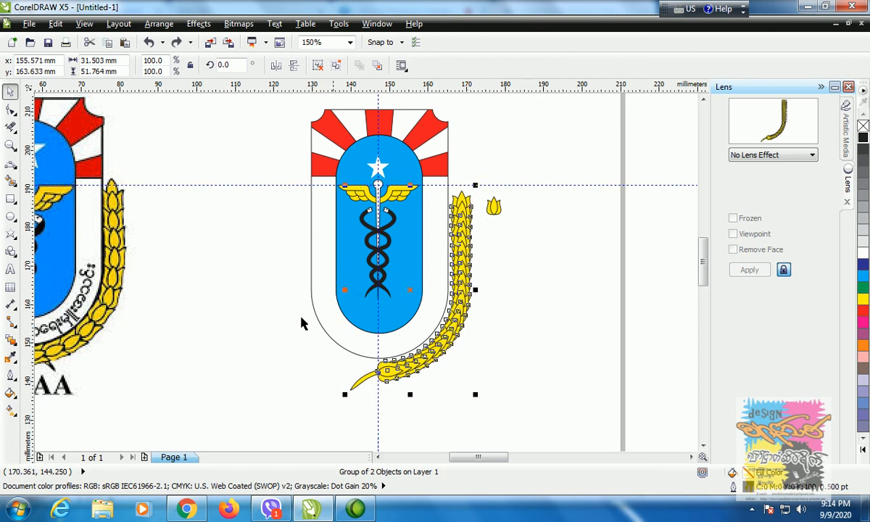
# - Reflect a copy of the garland group across the emblem's vertical centre guideline with Free Transform's Free Reflection
pyautogui.click(11, 129)
pyautogui.click(10, 108)
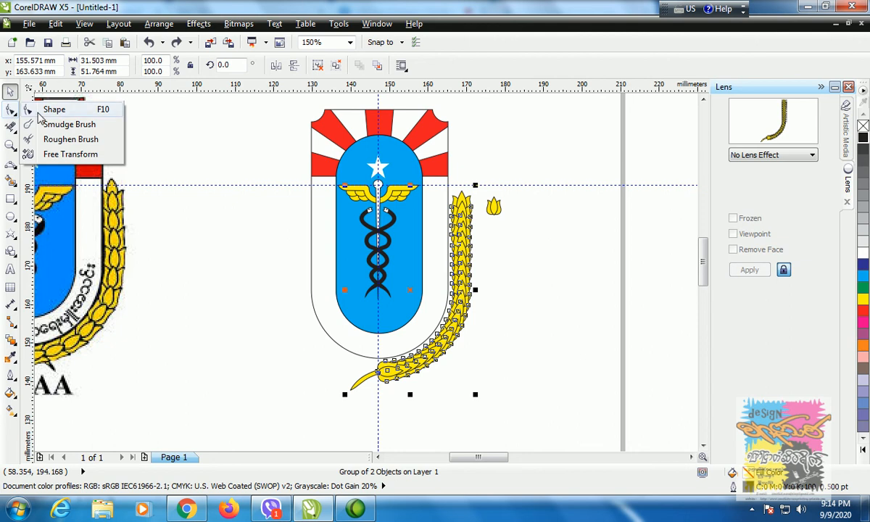
pyautogui.click(66, 154)
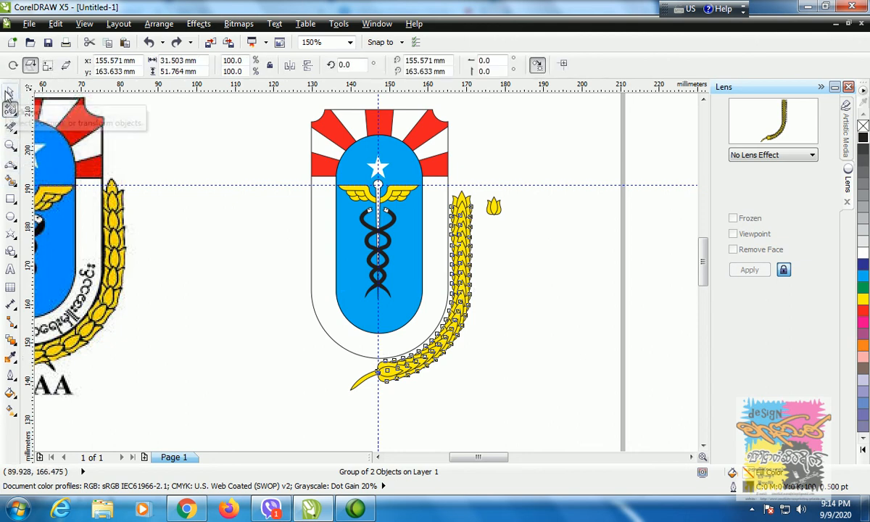
pyautogui.click(537, 66)
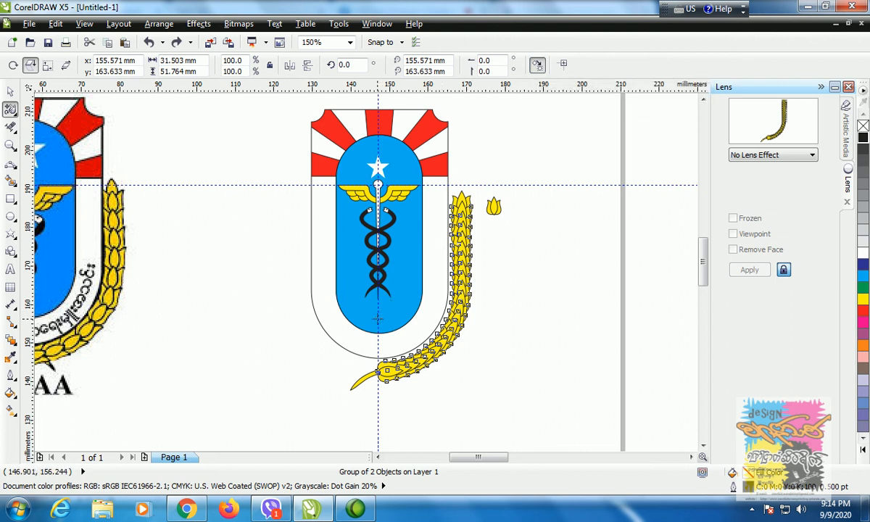
pyautogui.moveTo(377, 319); pyautogui.dragTo(281, 267)
pyautogui.moveTo(378, 261); pyautogui.dragTo(377, 263)
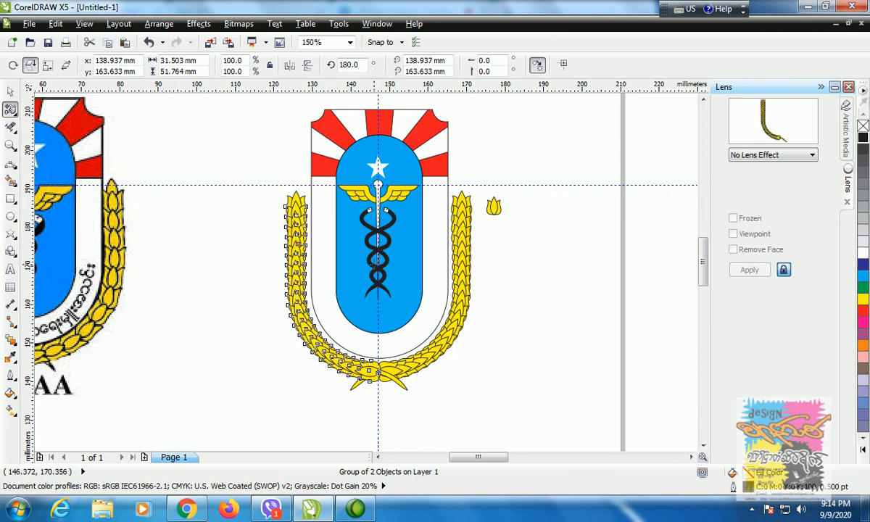
pyautogui.click(10, 92)
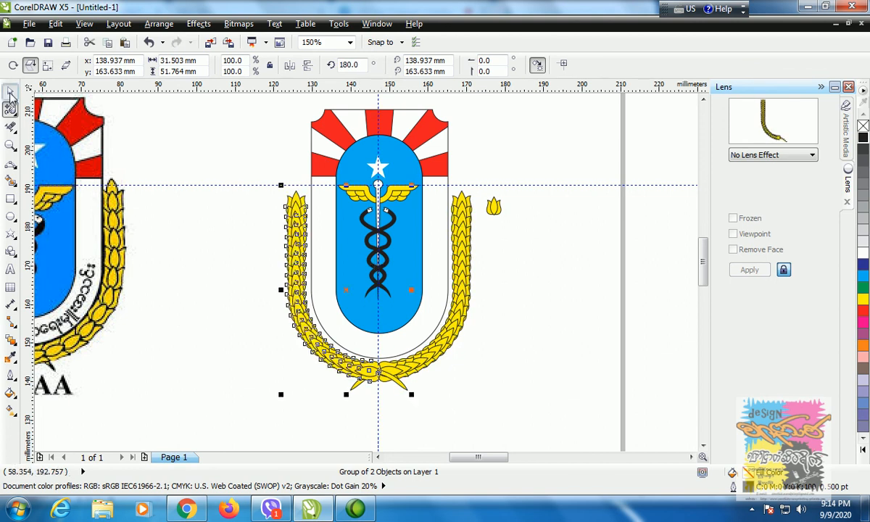
# - Set the outline width of the shield's outer curve to 2.0 pt
pyautogui.click(518, 324)
pyautogui.click(415, 303)
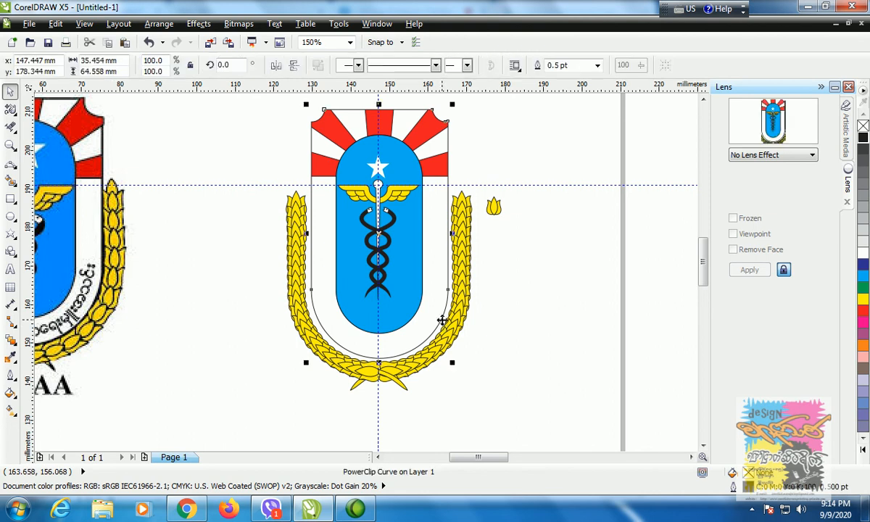
pyautogui.click(597, 65)
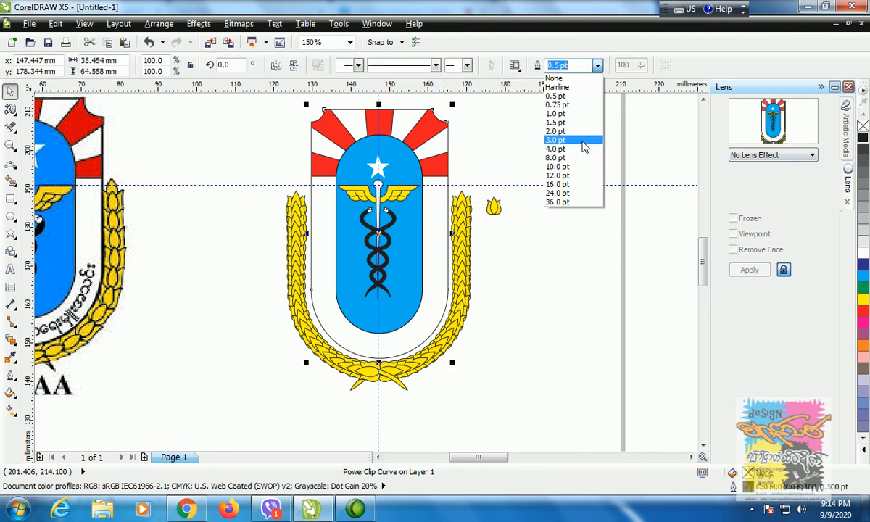
pyautogui.click(576, 138)
pyautogui.click(597, 65)
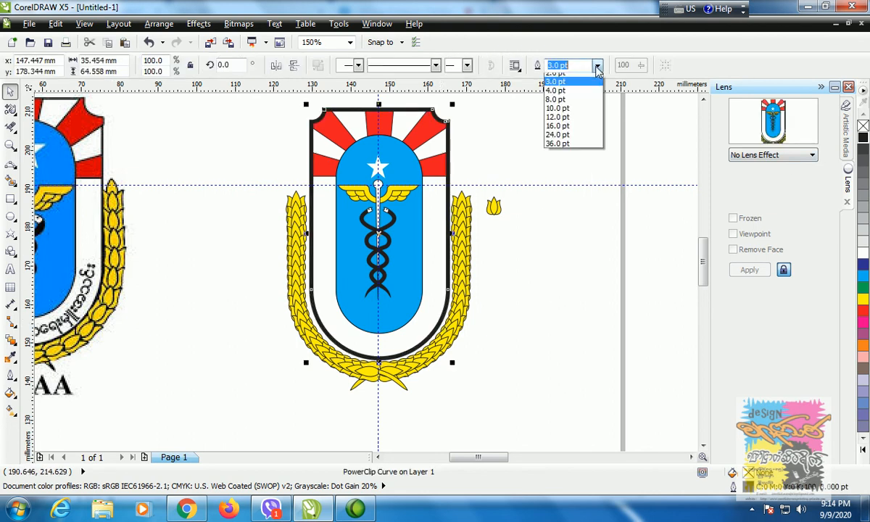
pyautogui.click(590, 133)
pyautogui.click(507, 306)
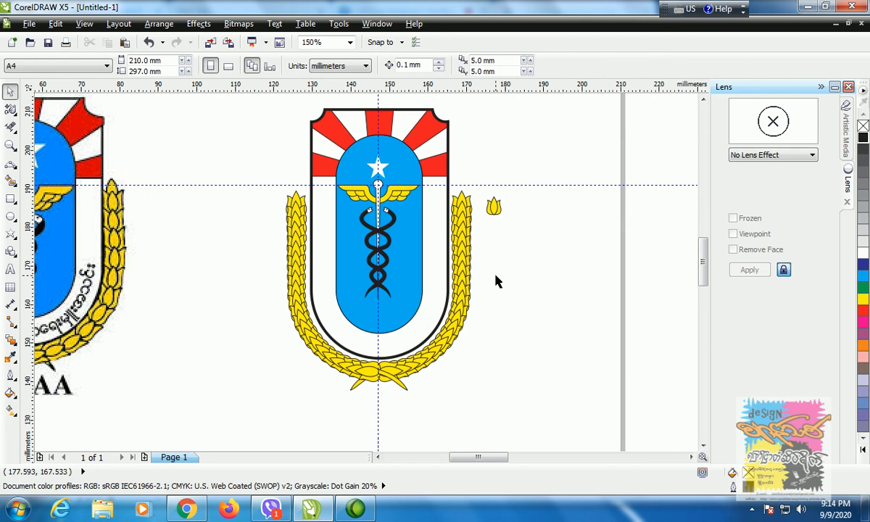
# - Add a one-step inside contour with a 3.525 mm offset to the shield's outer curve and break the contour group apart
pyautogui.click(449, 294)
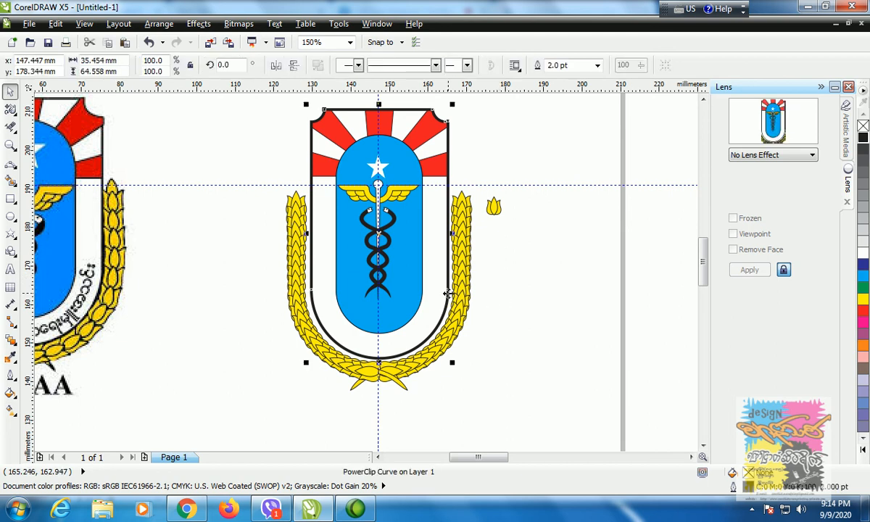
pyautogui.click(12, 347)
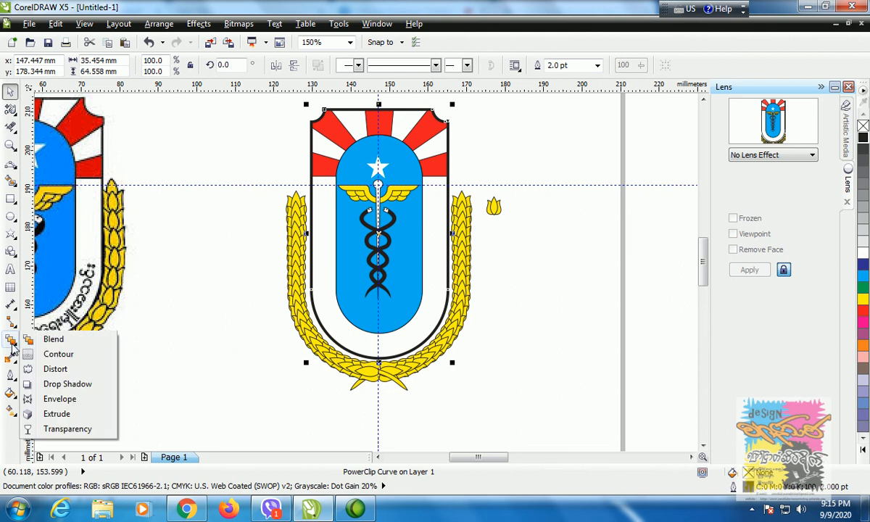
pyautogui.click(58, 353)
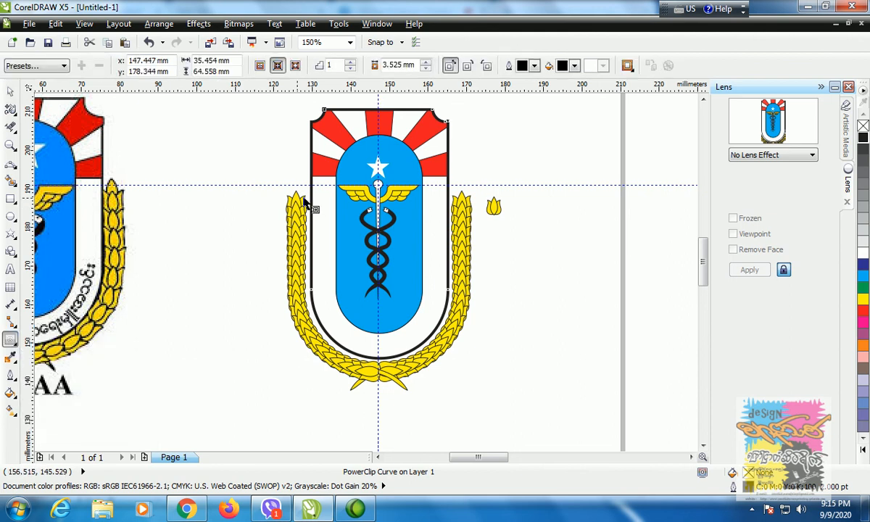
pyautogui.moveTo(317, 201); pyautogui.dragTo(317, 208)
pyautogui.click(10, 91)
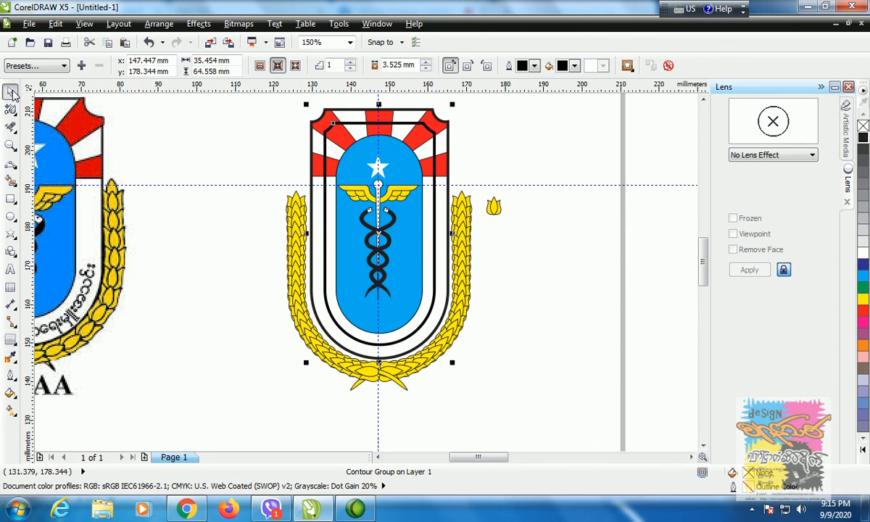
pyautogui.click(159, 24)
pyautogui.click(246, 284)
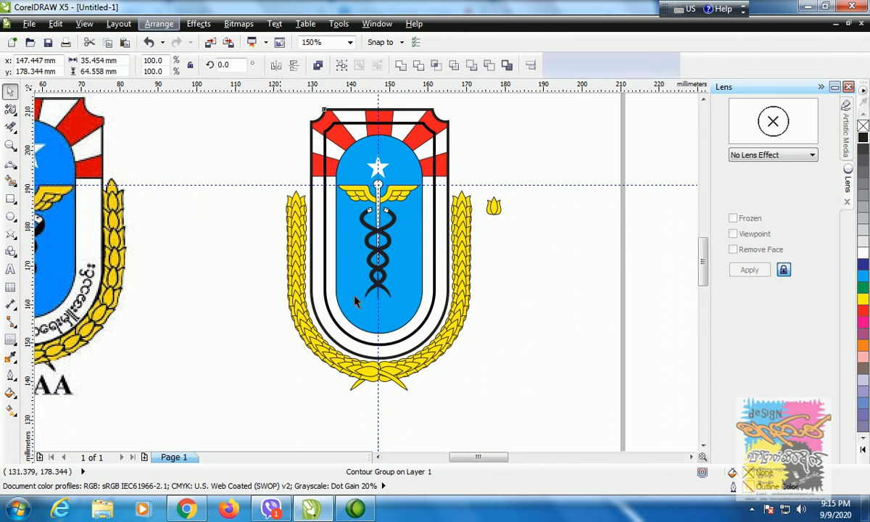
pyautogui.click(493, 371)
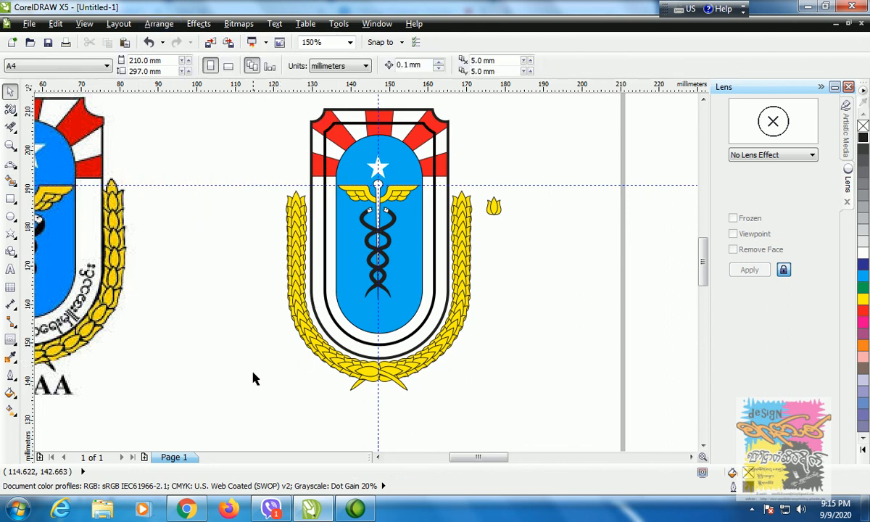
# - Set the font for new text to -Win---Innwa
pyautogui.scroll(-2, 244, 367)
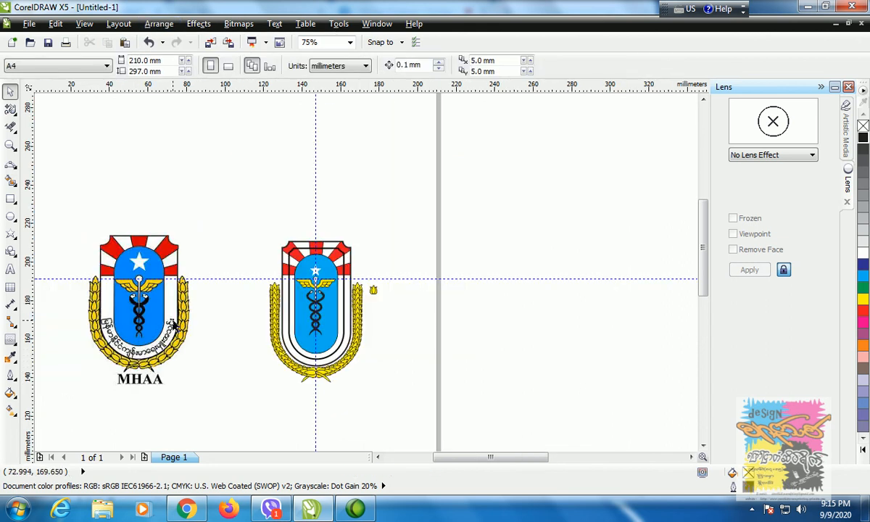
pyautogui.scroll(2, 364, 364)
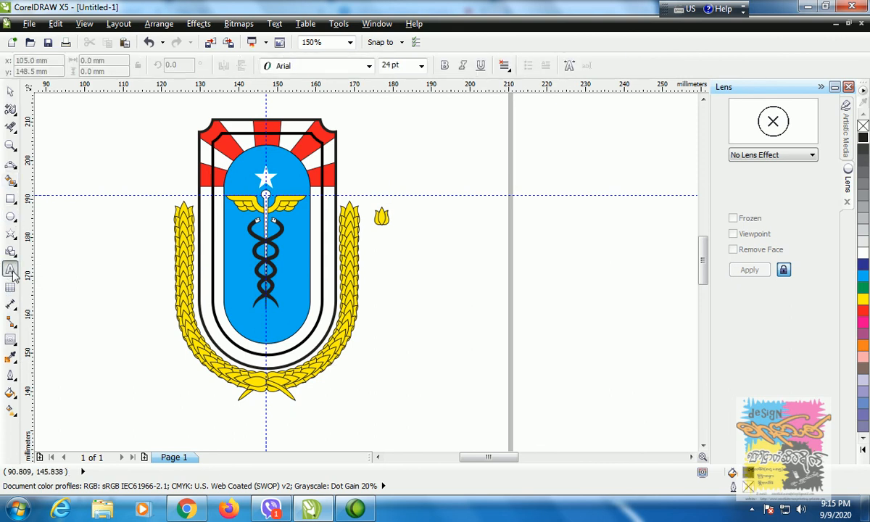
pyautogui.click(311, 67)
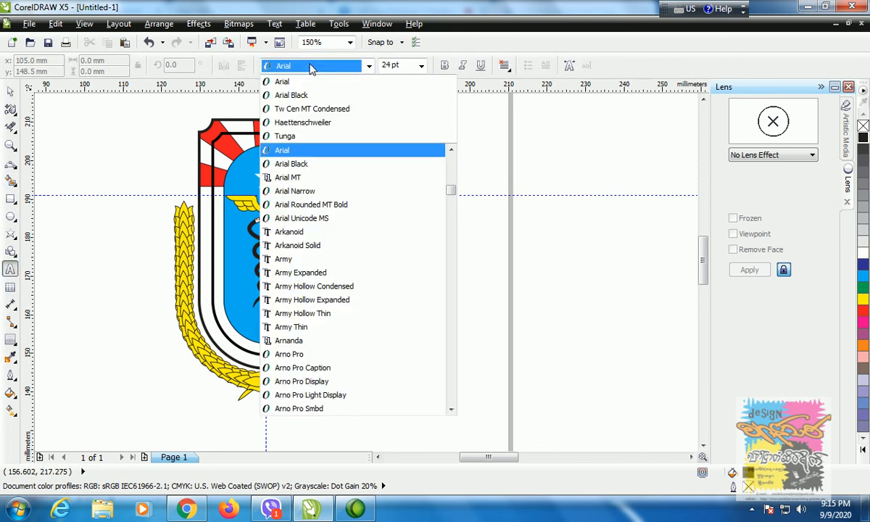
pyautogui.write('W')
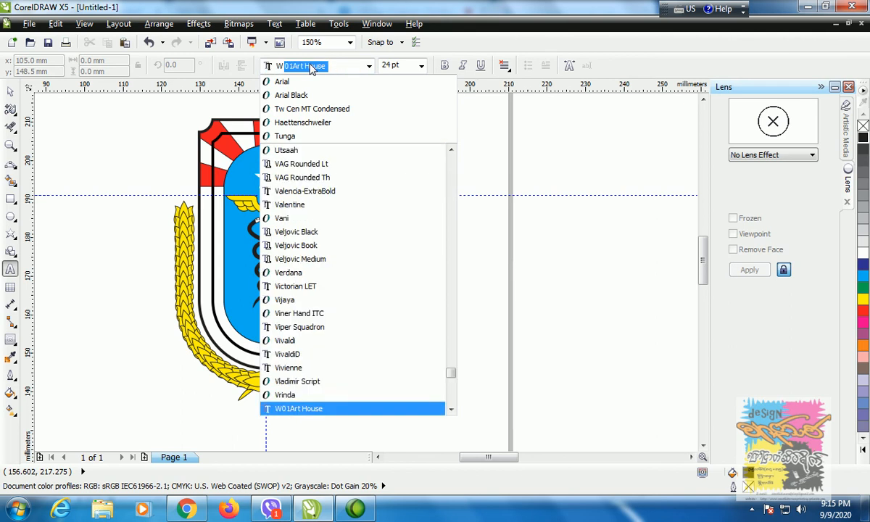
pyautogui.write('ingdings')
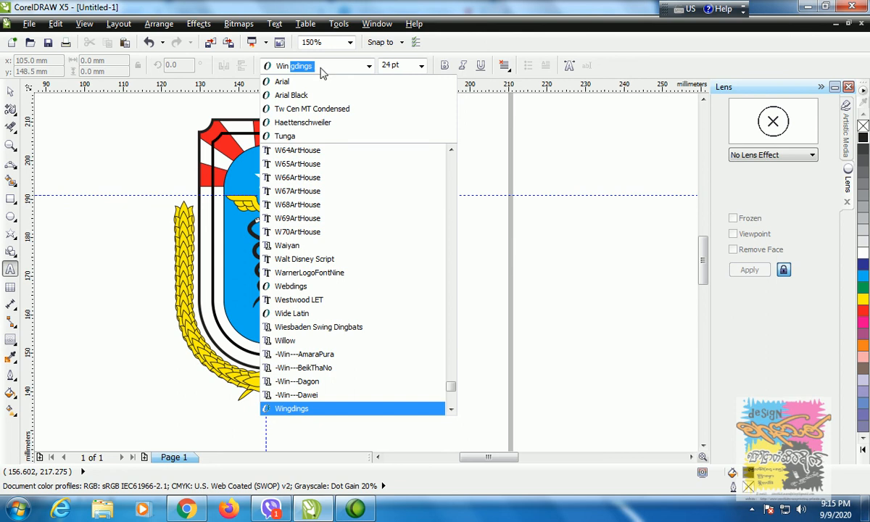
pyautogui.click(451, 409)
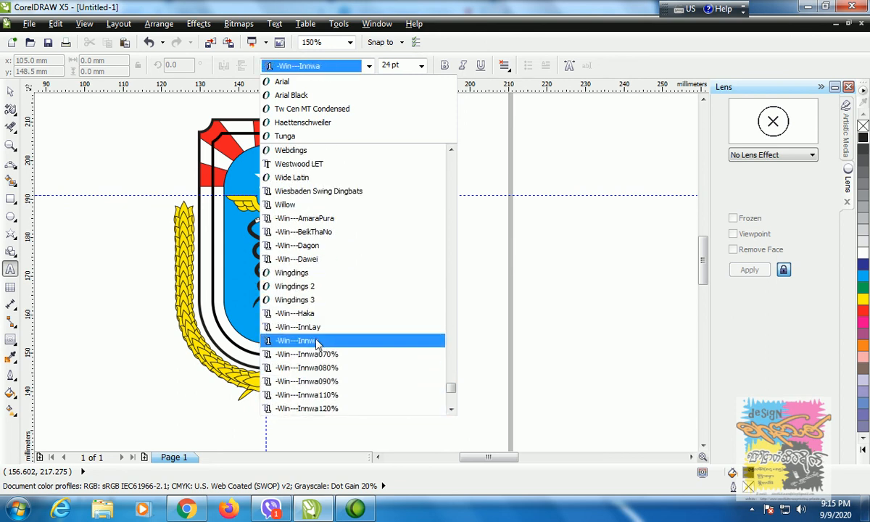
pyautogui.click(316, 341)
# - Add the artistic text "မြန်မာနိုင်ငံကျန်းမာရေးမှူးအသင်း" in the empty area beside the emblem
pyautogui.click(408, 312)
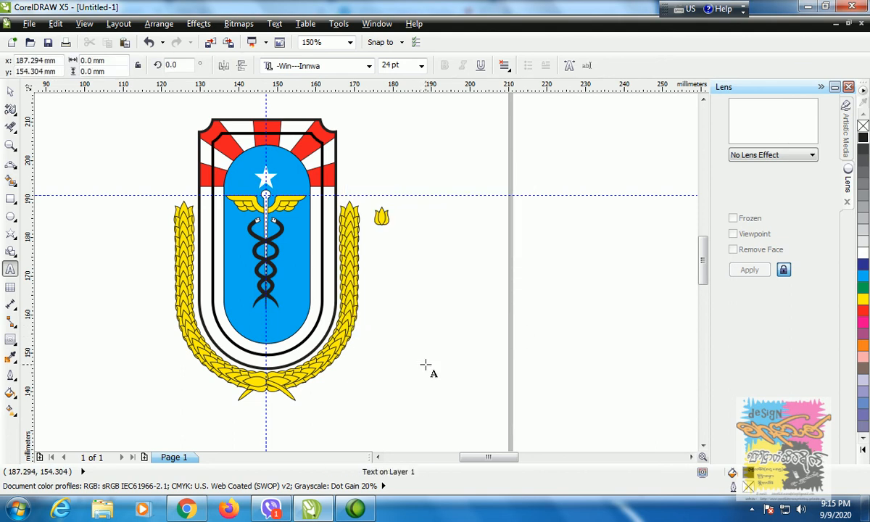
pyautogui.write('q')
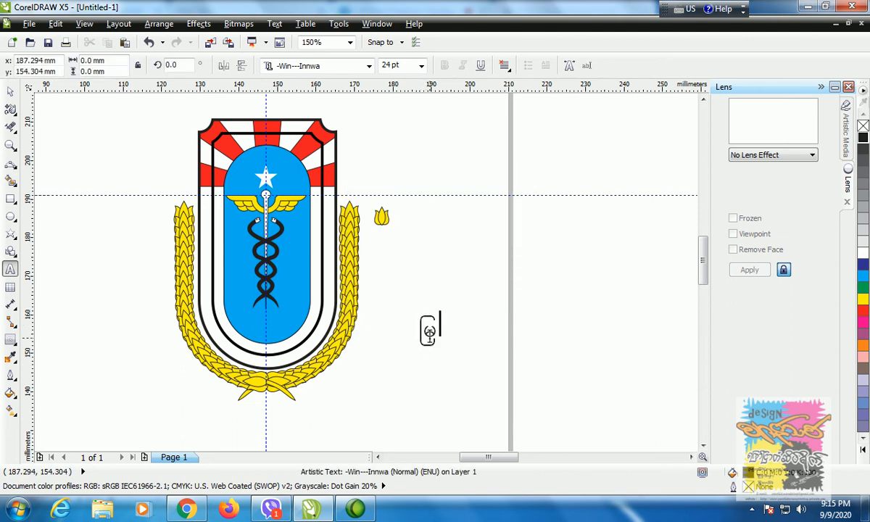
pyautogui.write('refrmedki')
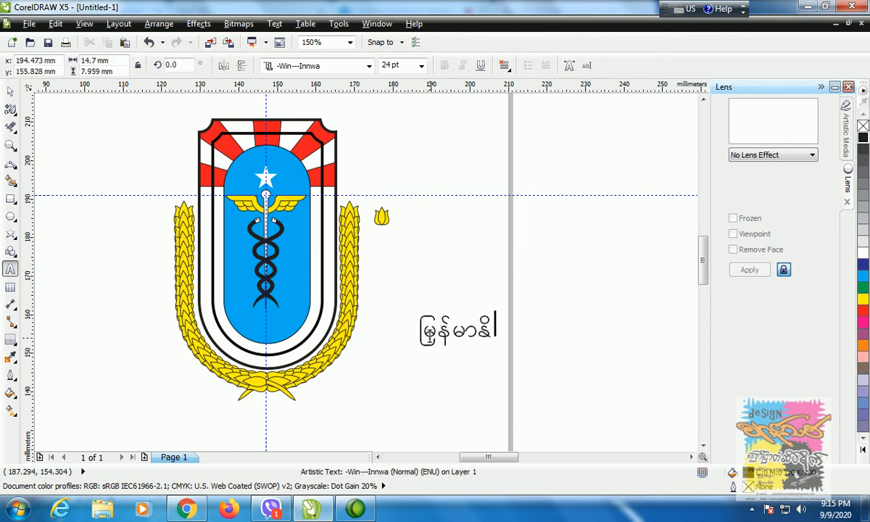
pyautogui.write('fiHuse')
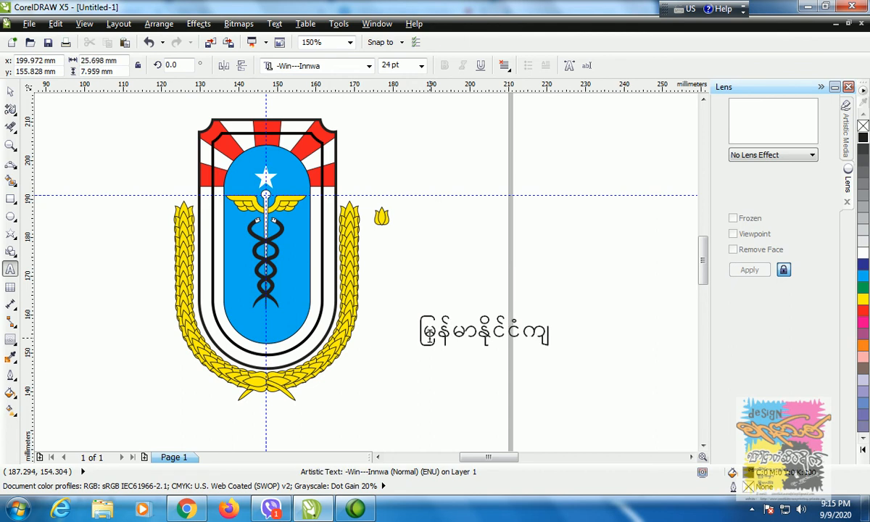
pyautogui.write('f;rma')
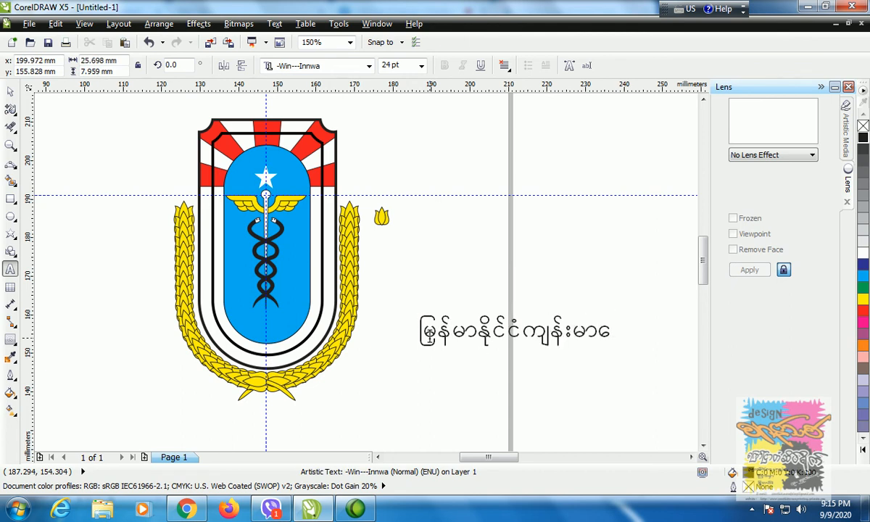
pyautogui.write('&;rHl;toif;')
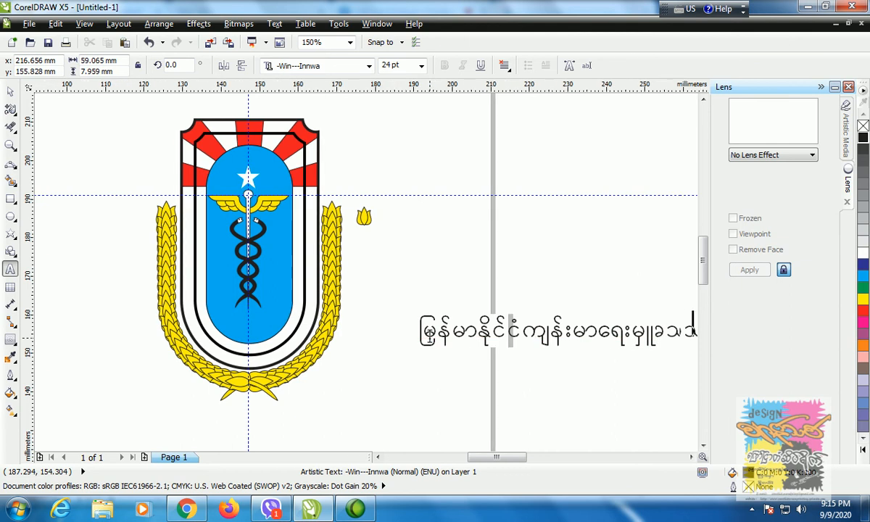
pyautogui.click(10, 91)
# - Finish entering the Burmese text and scale it down proportionally to about 19.5 pt
pyautogui.click(537, 308)
pyautogui.click(509, 323)
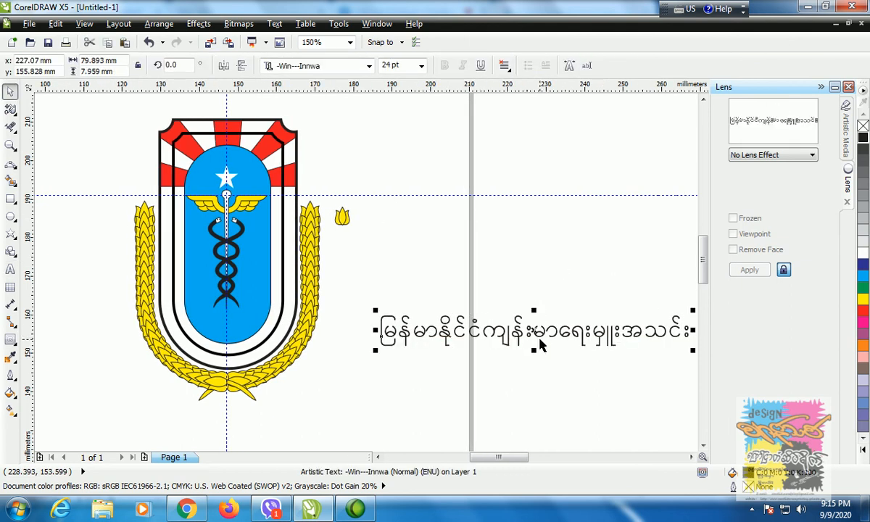
pyautogui.moveTo(375, 311); pyautogui.dragTo(378, 316)
# - Fit the Burmese text to the shield's inner contour and slide it along the path to the lower curve, at about 79.1 mm offset
pyautogui.keyDown('shift'); pyautogui.click(279, 328); pyautogui.keyUp('shift')
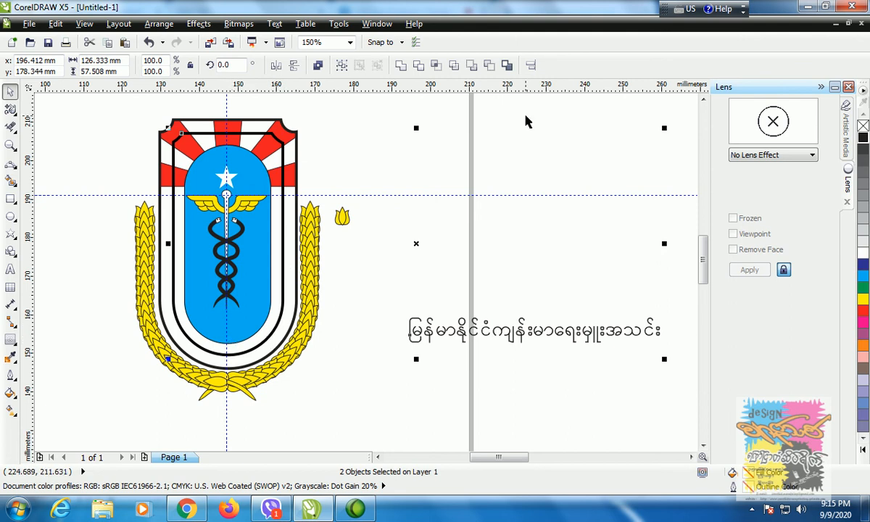
pyautogui.click(273, 23)
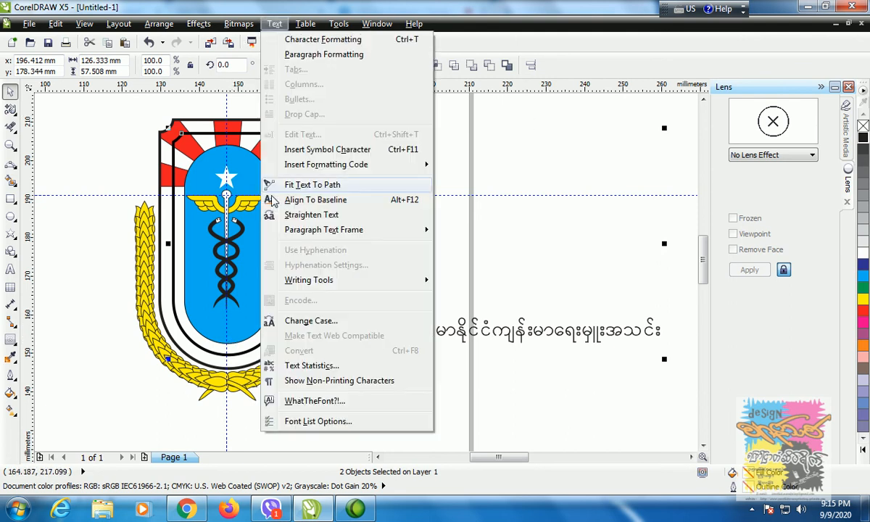
pyautogui.click(309, 184)
pyautogui.click(282, 169)
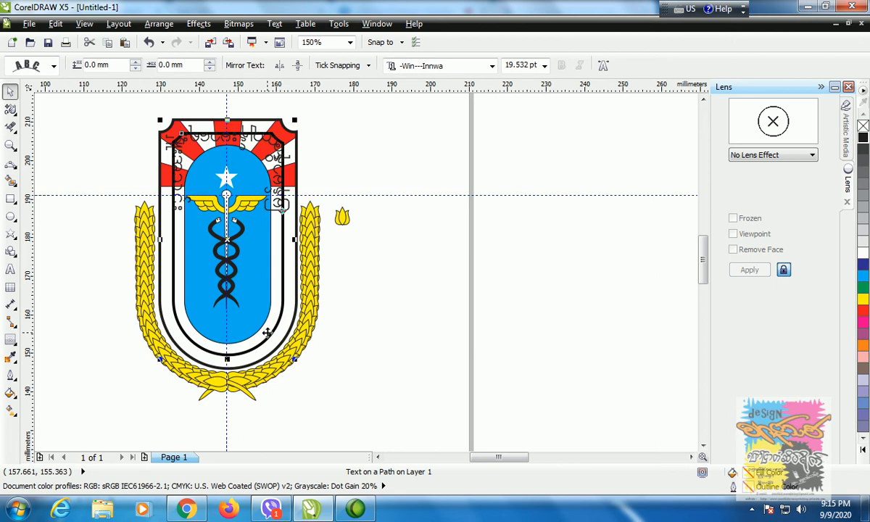
pyautogui.moveTo(266, 203); pyautogui.dragTo(170, 254)
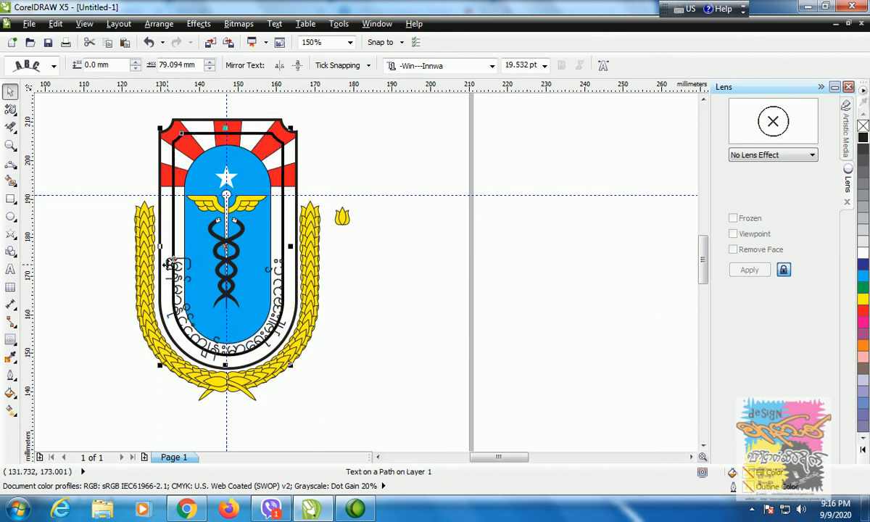
# - Set the curved text's distance from the path to -1.0 mm and its font size to 16 pt
pyautogui.click(135, 69)
pyautogui.click(135, 68)
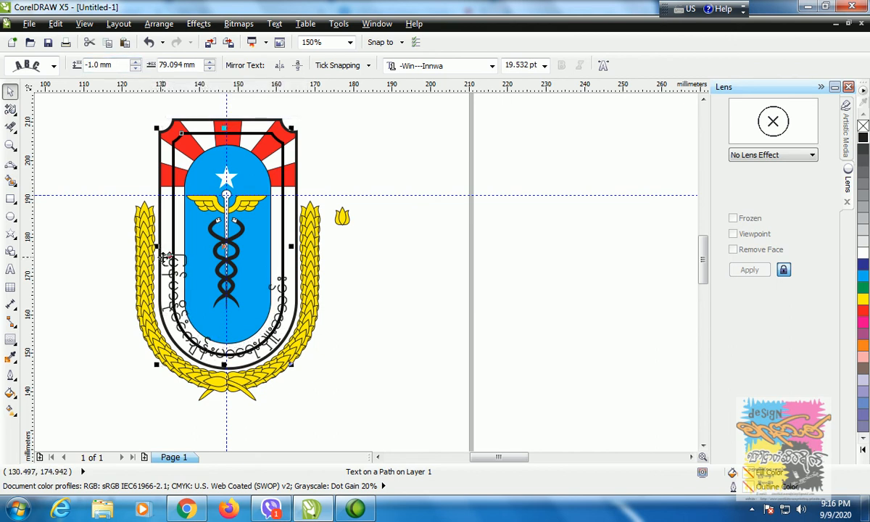
pyautogui.click(543, 65)
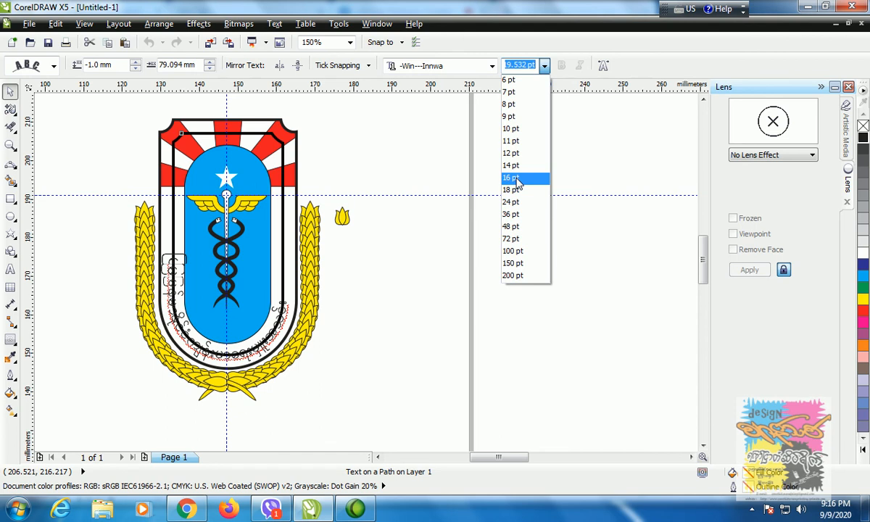
pyautogui.click(517, 178)
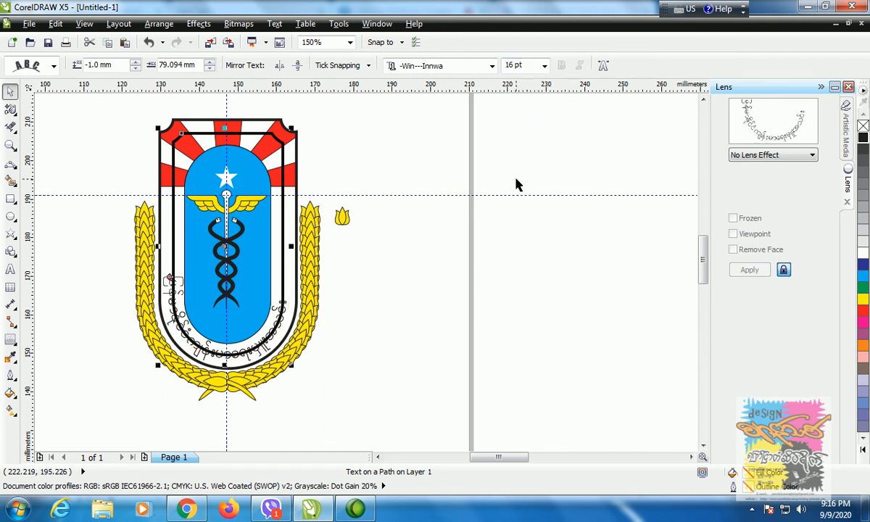
# - Reposition the curved text to an offset of about 78.9 mm and set its distance from the path to -1.5 mm
pyautogui.moveTo(168, 276); pyautogui.dragTo(167, 284)
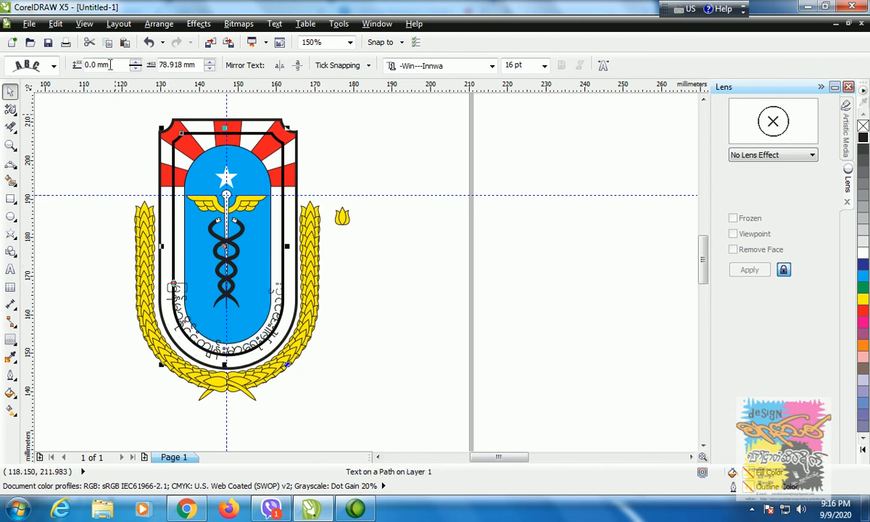
pyautogui.click(135, 63)
pyautogui.click(136, 67)
pyautogui.click(136, 67)
pyautogui.click(136, 68)
pyautogui.click(137, 68)
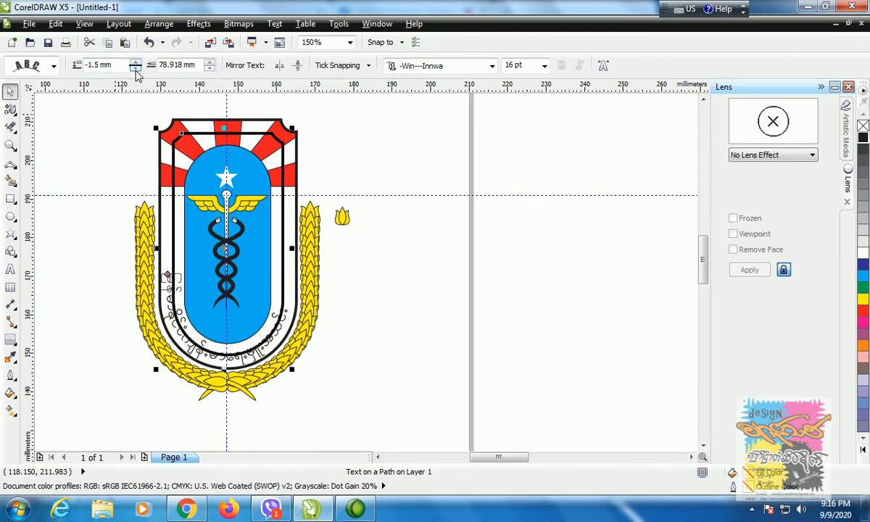
# - Increase the curved text's offset along the path to 84.918 mm
pyautogui.click(209, 62)
pyautogui.click(209, 62)
pyautogui.click(210, 62)
pyautogui.click(209, 62)
pyautogui.click(209, 63)
pyautogui.click(209, 62)
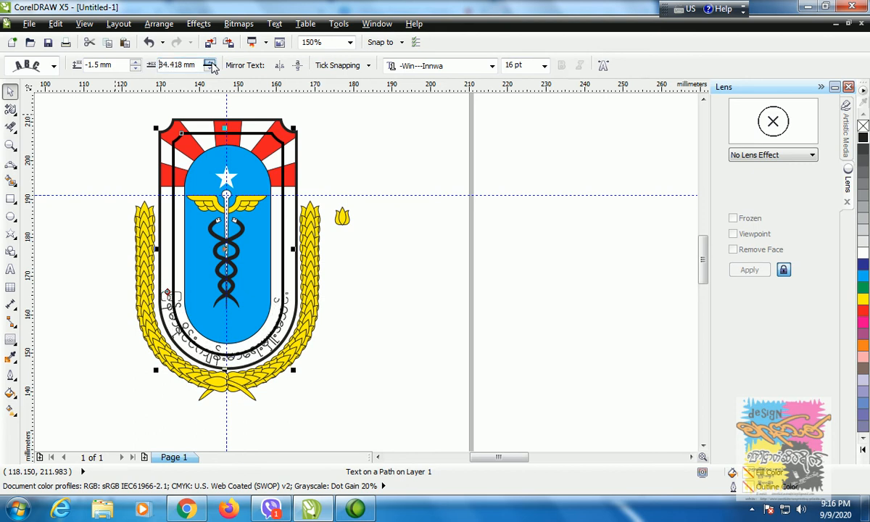
pyautogui.click(210, 62)
pyautogui.click(210, 63)
pyautogui.click(209, 69)
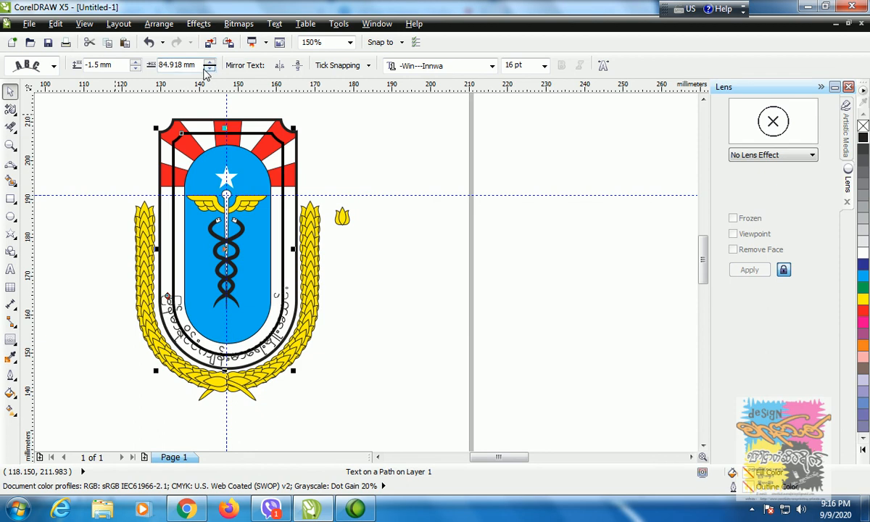
# - Reduce the curved text's offset along the path to 81.918 mm with a distance from the path of -1.5 mm
pyautogui.click(135, 62)
pyautogui.click(210, 69)
pyautogui.click(209, 68)
pyautogui.click(209, 68)
pyautogui.click(209, 68)
pyautogui.click(209, 69)
pyautogui.click(209, 68)
pyautogui.click(135, 68)
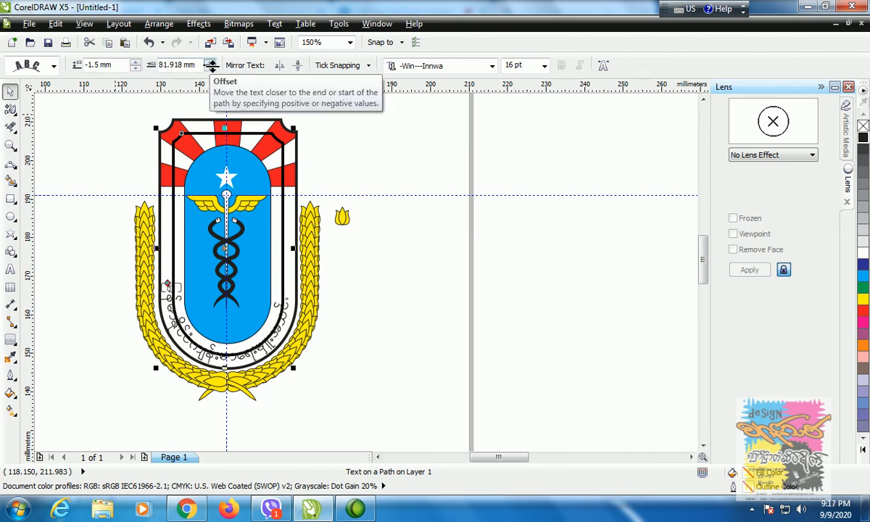
# - Set the curved text's distance from the path to -1.2 mm and its offset to 82.918 mm
pyautogui.click(135, 61)
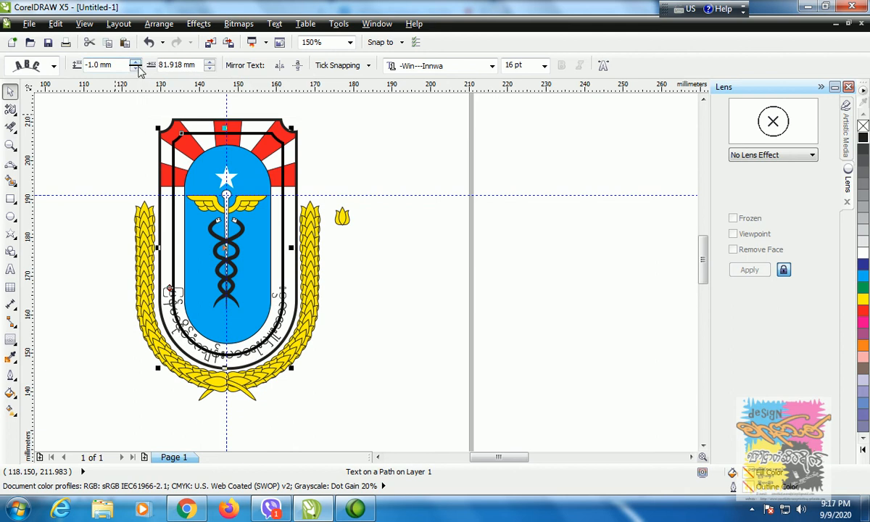
pyautogui.click(96, 65)
pyautogui.press('Return')
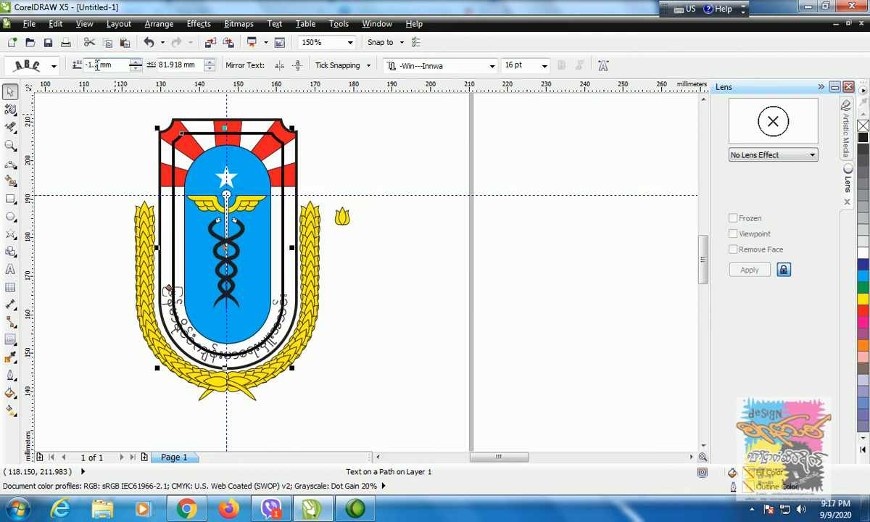
pyautogui.click(209, 62)
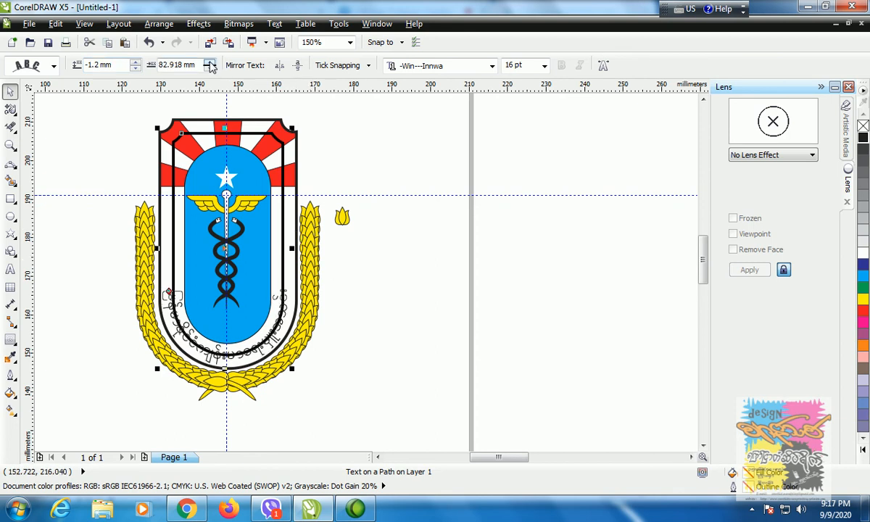
# - Remove the outline from the inner contour that carries the curved text
pyautogui.click(334, 229)
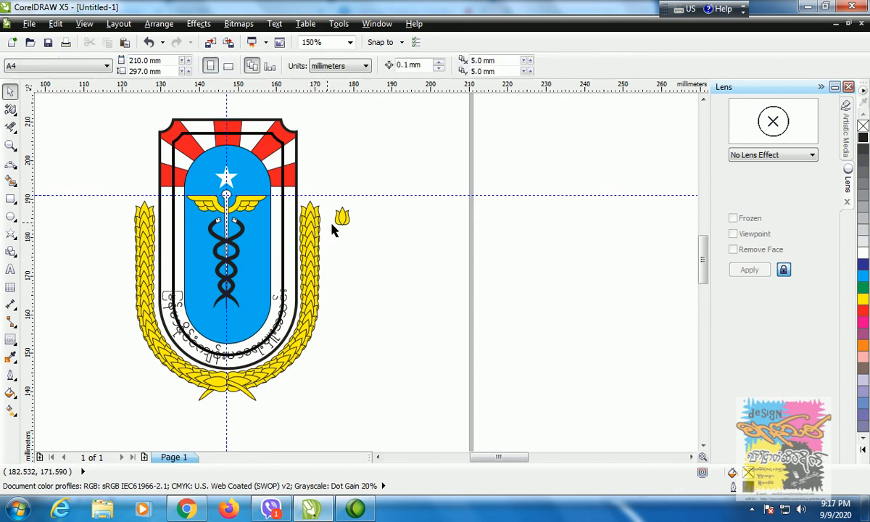
pyautogui.click(282, 227)
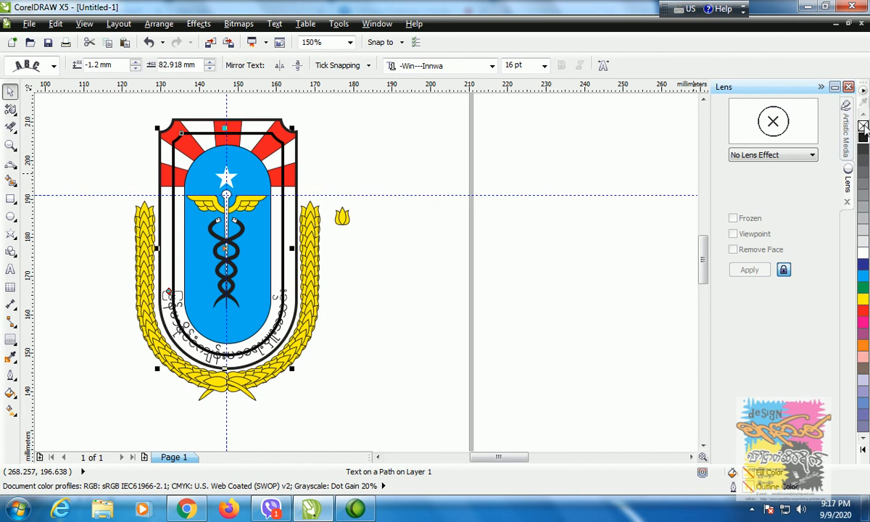
pyautogui.rightClick(863, 126)
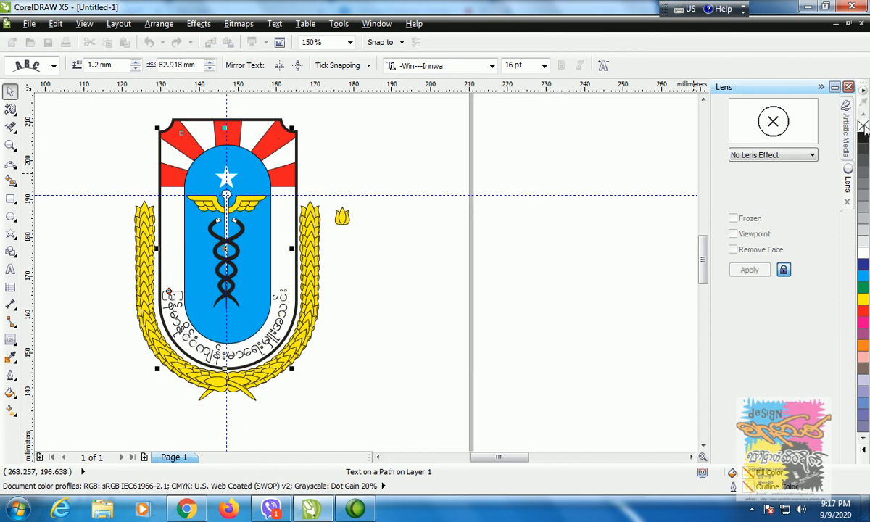
pyautogui.click(567, 319)
# - Delete the spare leaf shape beside the emblem and both the horizontal and vertical guidelines
pyautogui.moveTo(356, 206); pyautogui.dragTo(334, 242)
pyautogui.press('Delete')
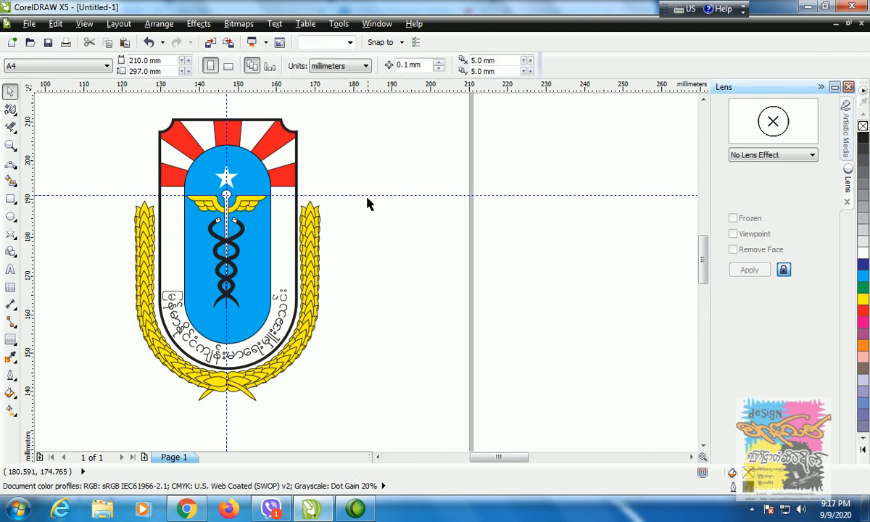
pyautogui.click(367, 195)
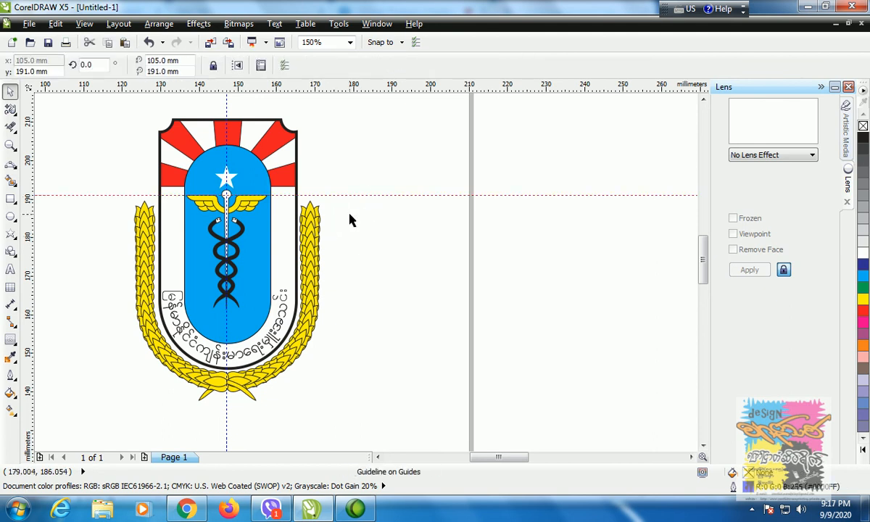
pyautogui.press('Delete')
pyautogui.click(227, 105)
pyautogui.press('Delete')
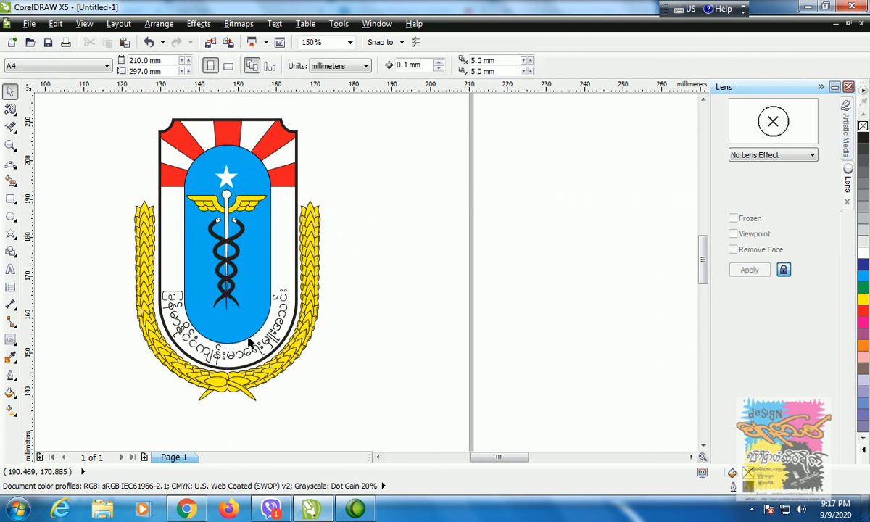
# - Select all of the emblem's objects and inspect the complete design, leaving nothing selected
pyautogui.scroll(-1, 94, 286)
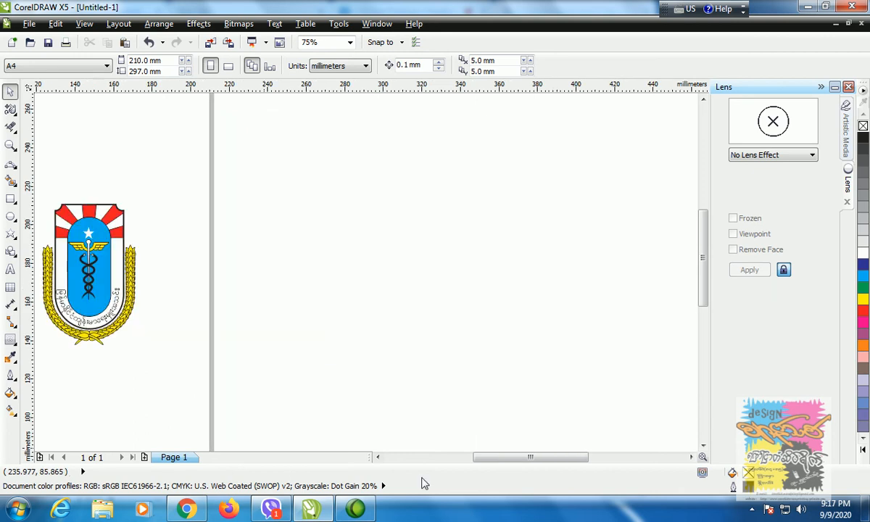
pyautogui.click(378, 457)
pyautogui.moveTo(278, 178); pyautogui.dragTo(429, 383)
pyautogui.scroll(1, 352, 272)
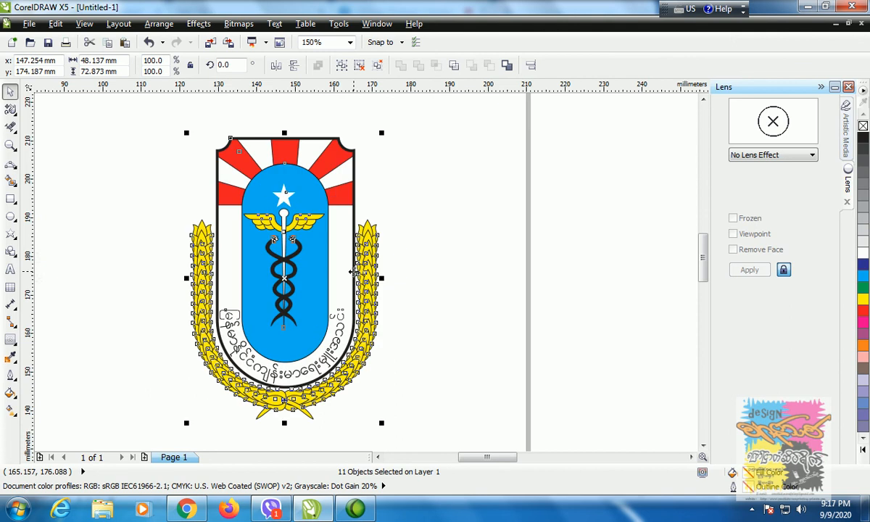
pyautogui.click(472, 299)
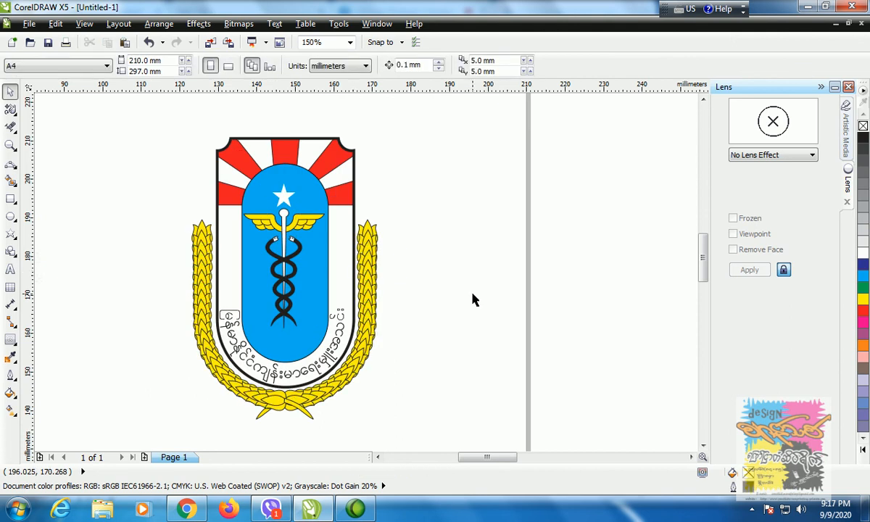